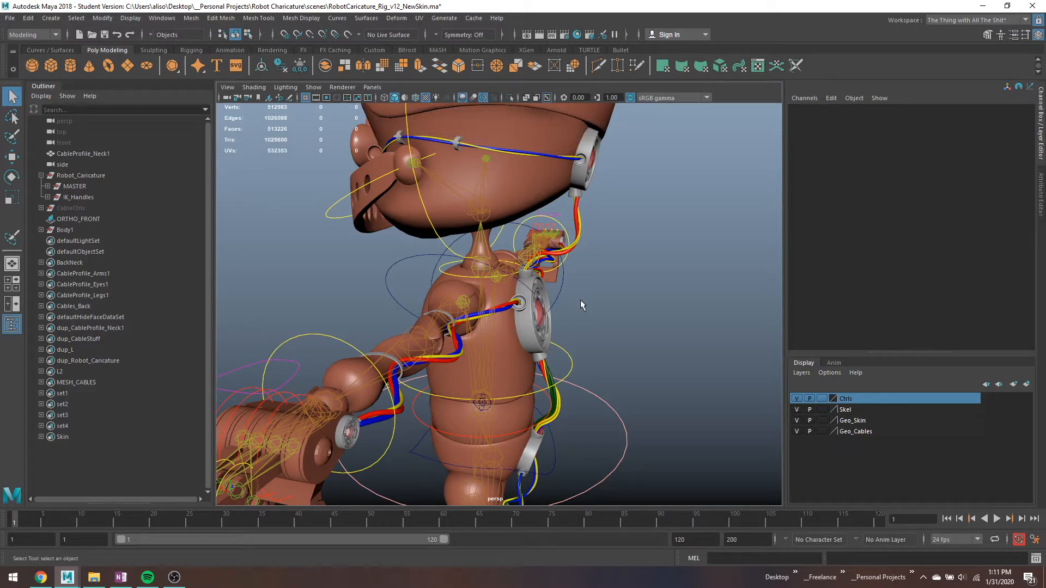
Step: Examine the robot rig's body, cables, arms and head from several angles, checking the left clavicle control and head mesh
middle_click_drag(611, 334, 611, 334, "alt")
left_click_drag(612, 334, 437, 277, "alt")
left_click(439, 287)
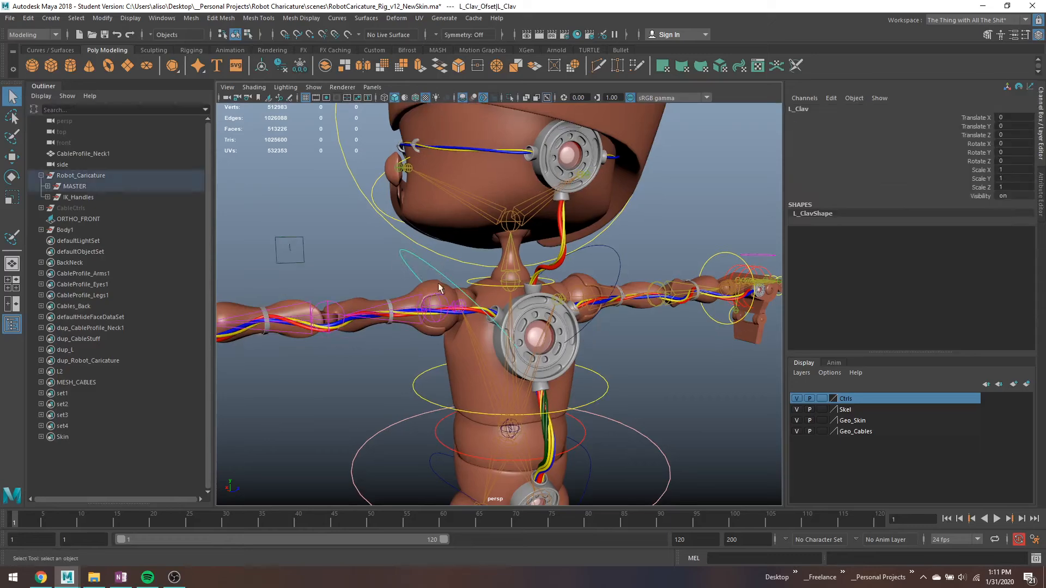
left_click_drag(527, 357, 564, 319, "alt")
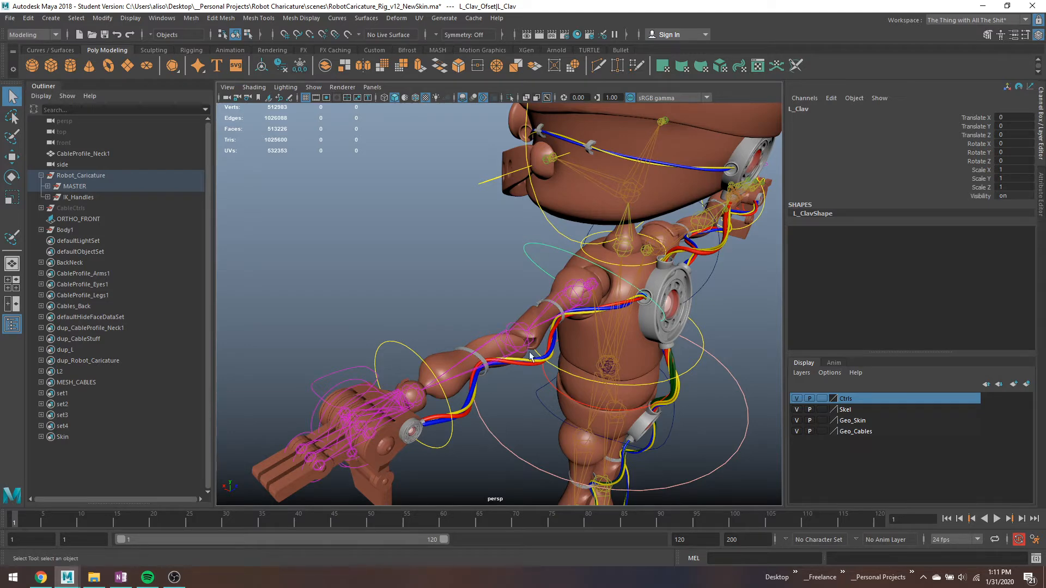
left_click_drag(501, 383, 557, 277, "alt")
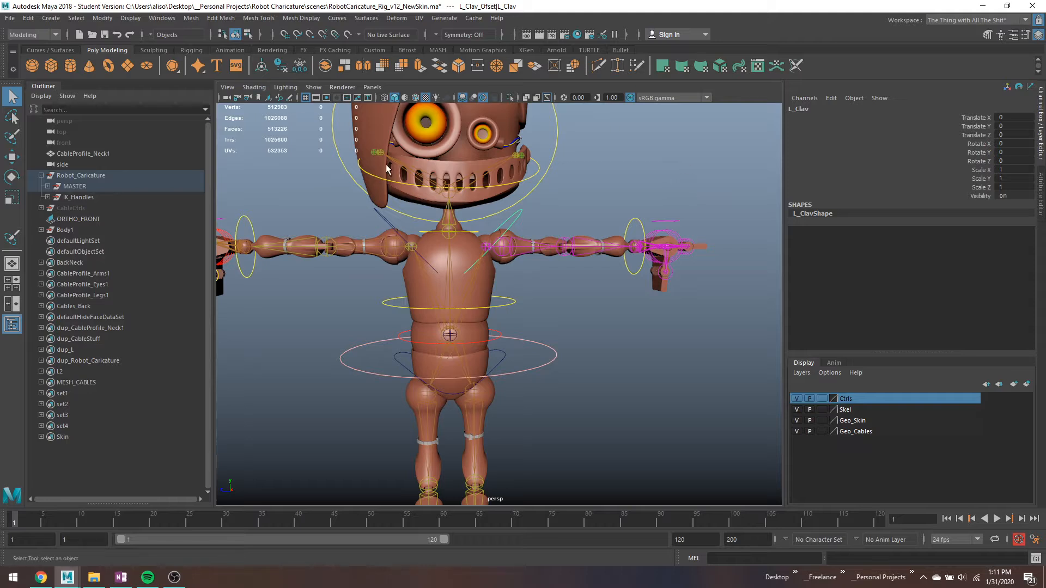
left_click_drag(639, 237, 711, 234, "alt")
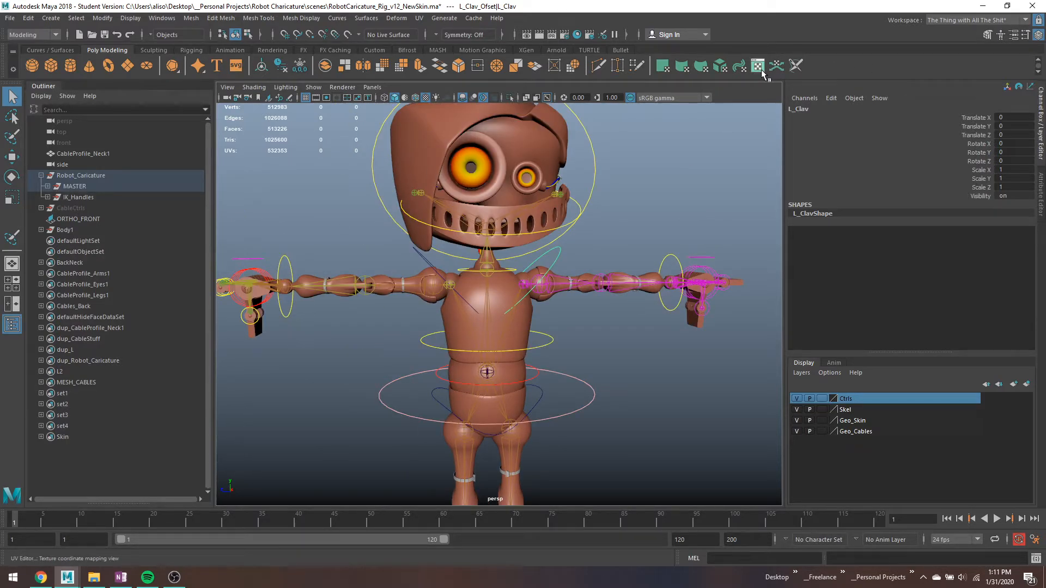
left_click(520, 132)
left_click_drag(650, 201, 703, 185, "alt")
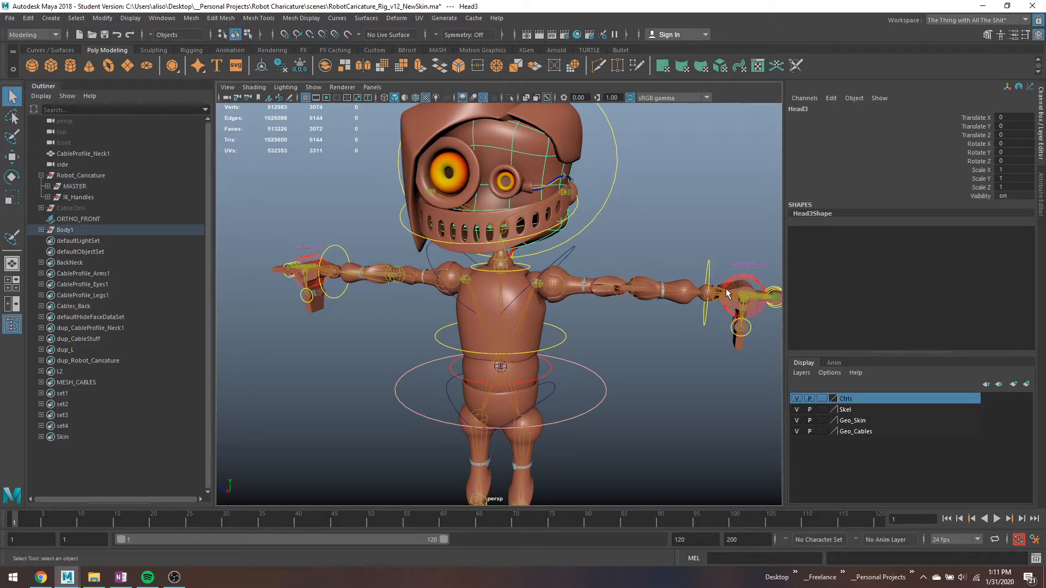
left_click_drag(654, 285, 473, 268, "alt")
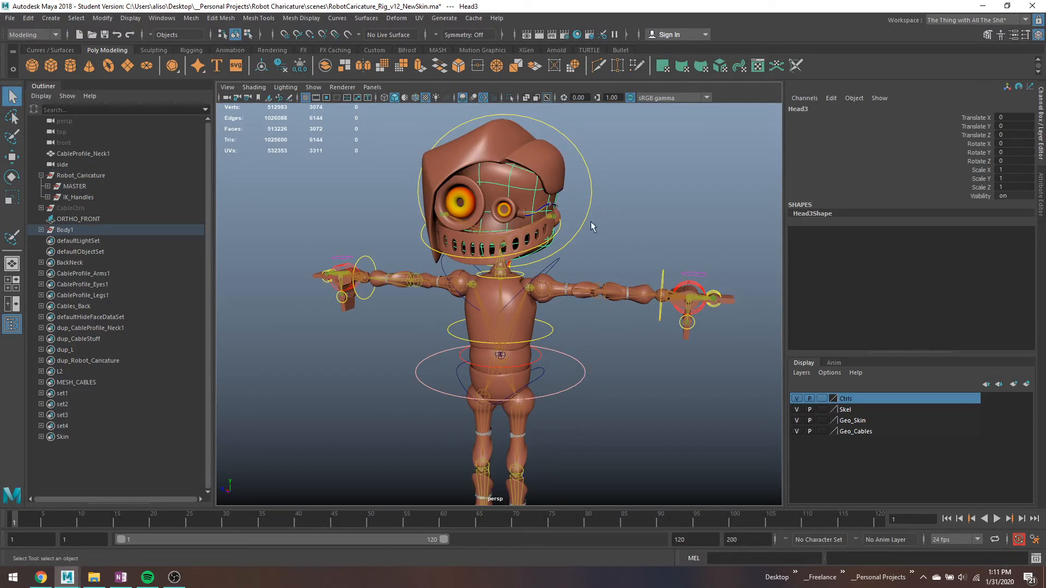
scroll(590, 217, "up", 3)
left_click_drag(590, 218, 631, 256, "alt")
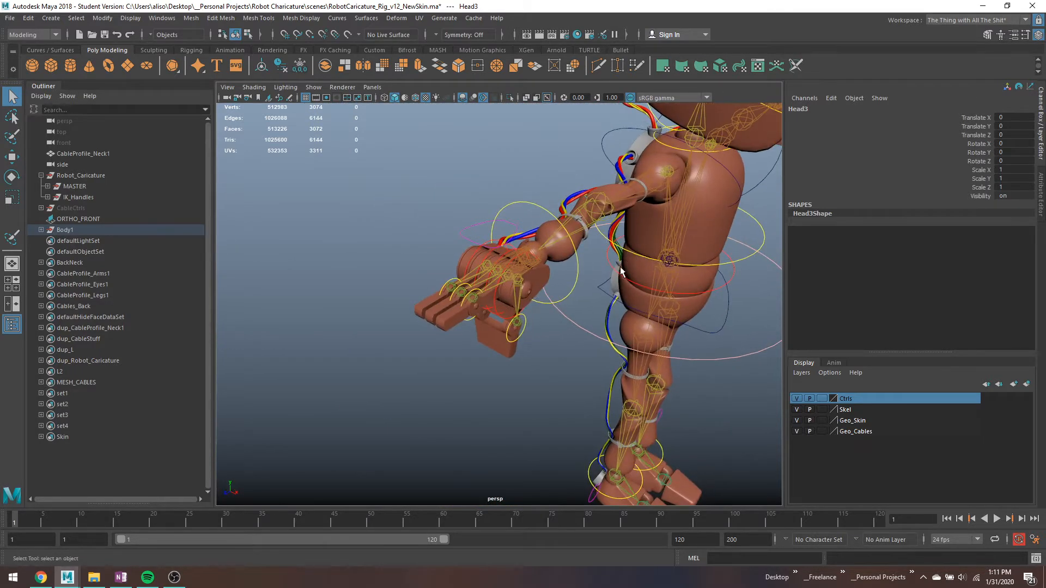
Step: Delete the unused nodes in the Hypershade, then close it
left_click(577, 34)
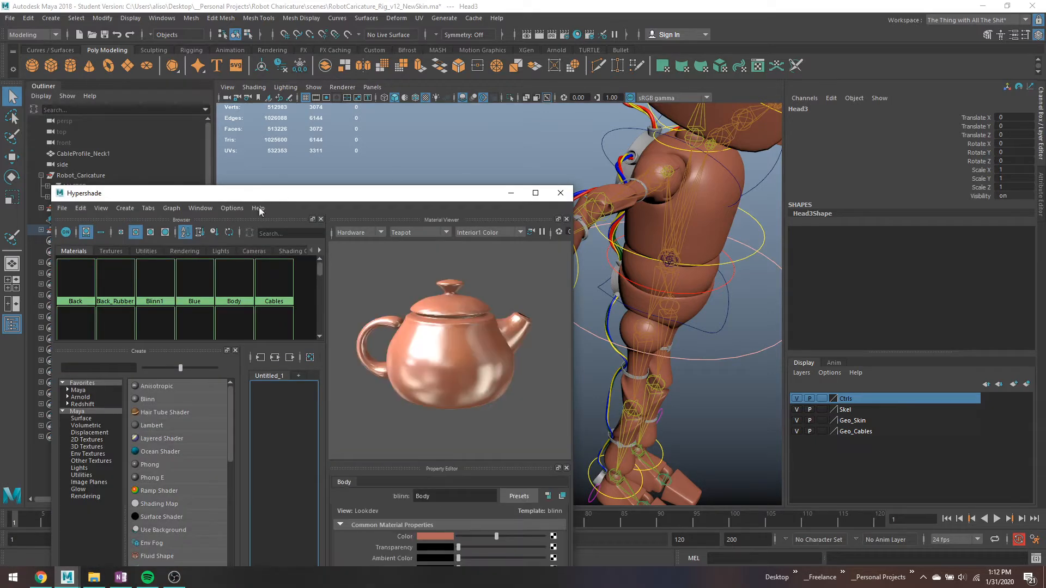
left_click_drag(276, 199, 281, 99)
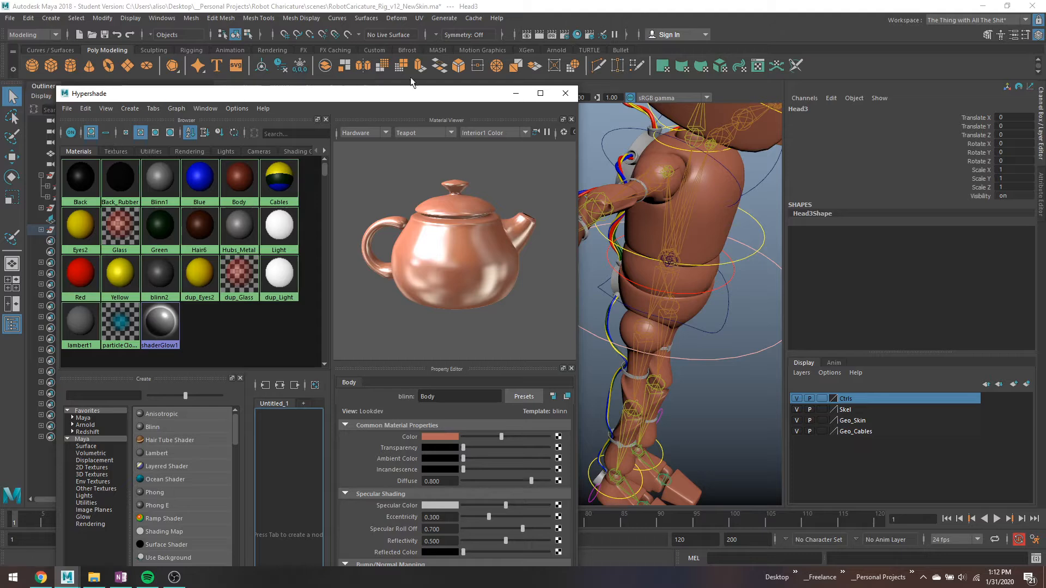
left_click(86, 108)
left_click(113, 140)
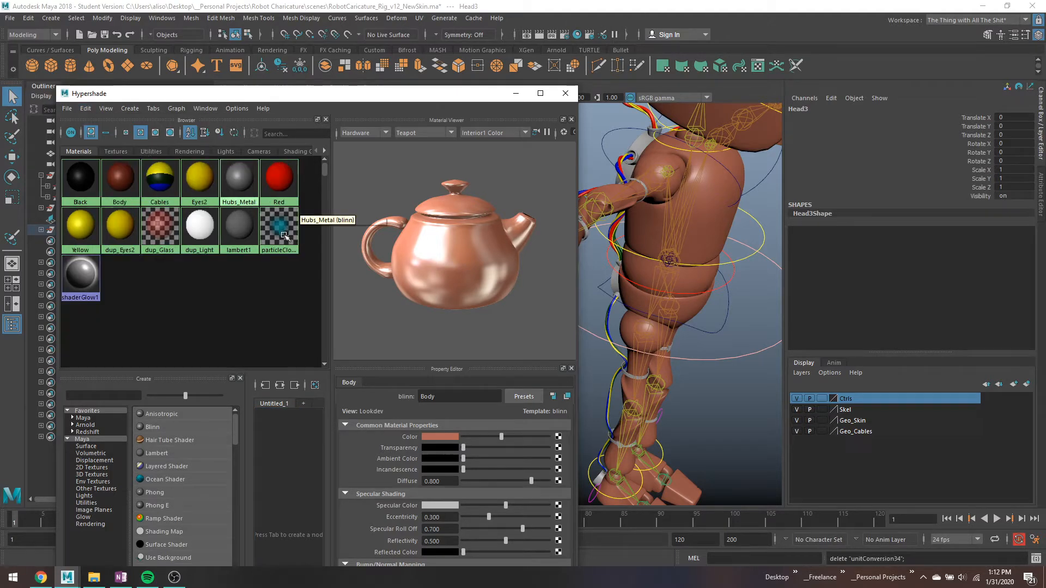
left_click(565, 94)
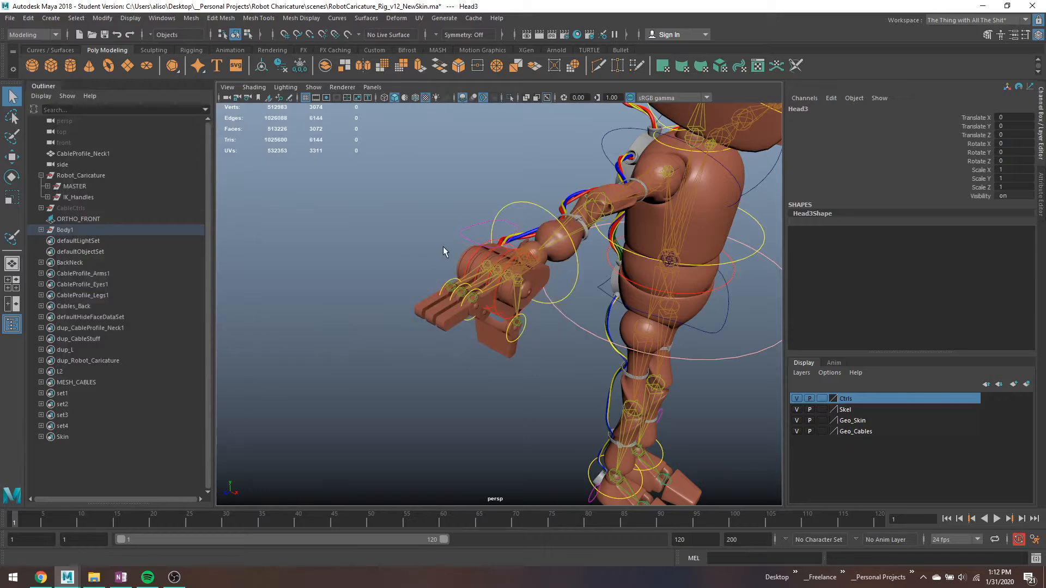
Step: Try to parent the right hand's Pinkey_2 fingertip mesh under the R_Ring_2 joint, then undo the parenting
left_click_drag(444, 250, 557, 229, "alt")
scroll(395, 280, "up", 2)
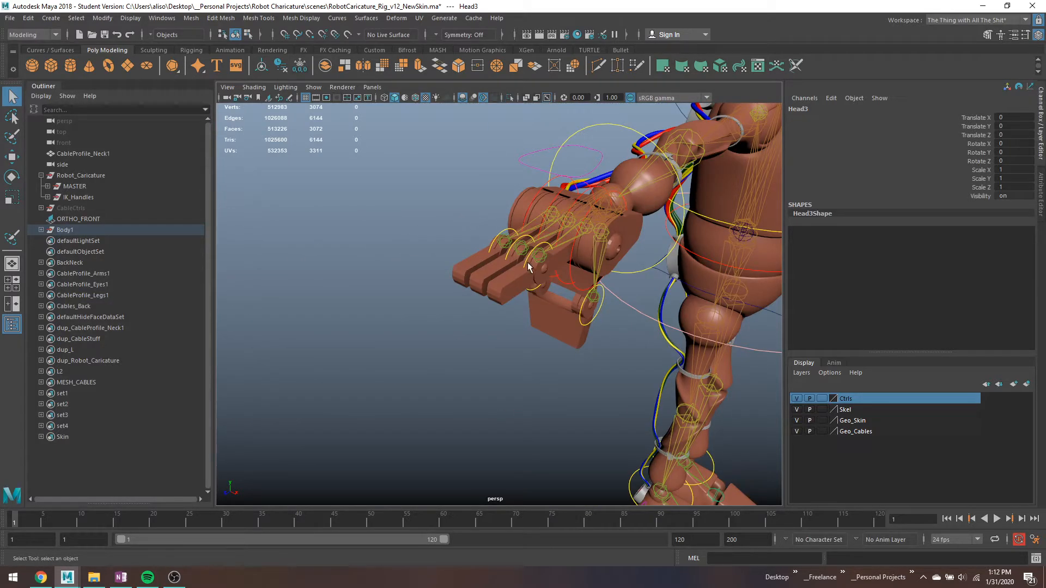
left_click_drag(528, 263, 523, 307, "alt")
scroll(522, 307, "up", 5)
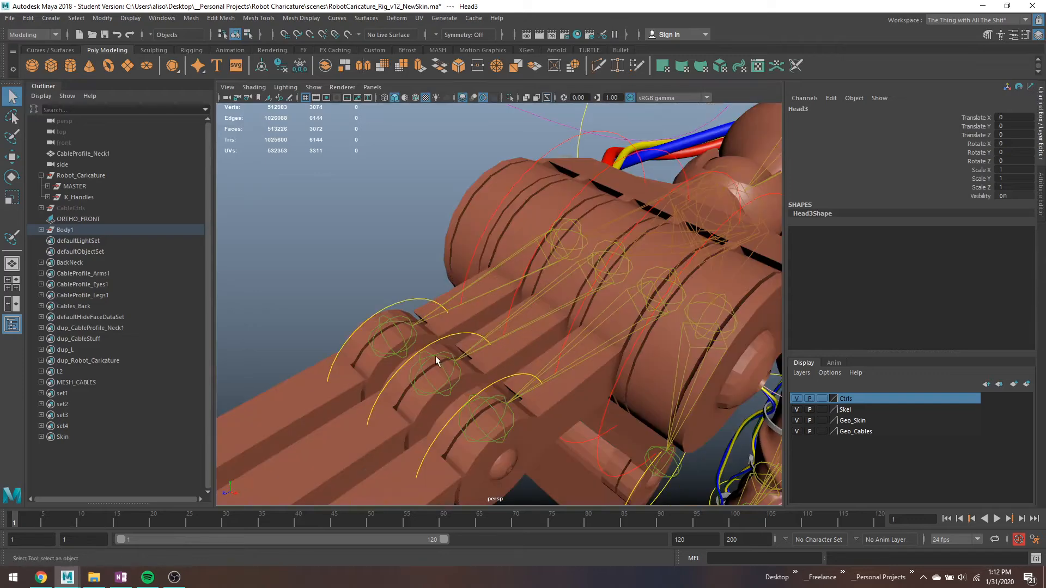
left_click_drag(436, 356, 457, 350, "alt")
left_click(419, 315)
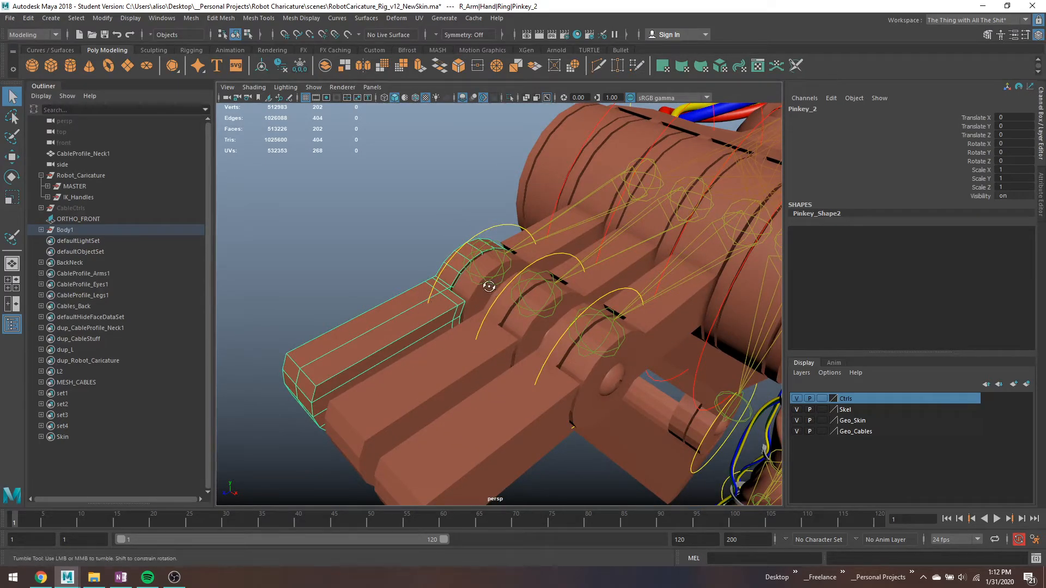
left_click_drag(488, 283, 475, 266, "alt")
left_click(475, 262, "shift")
key("ctrl+z")
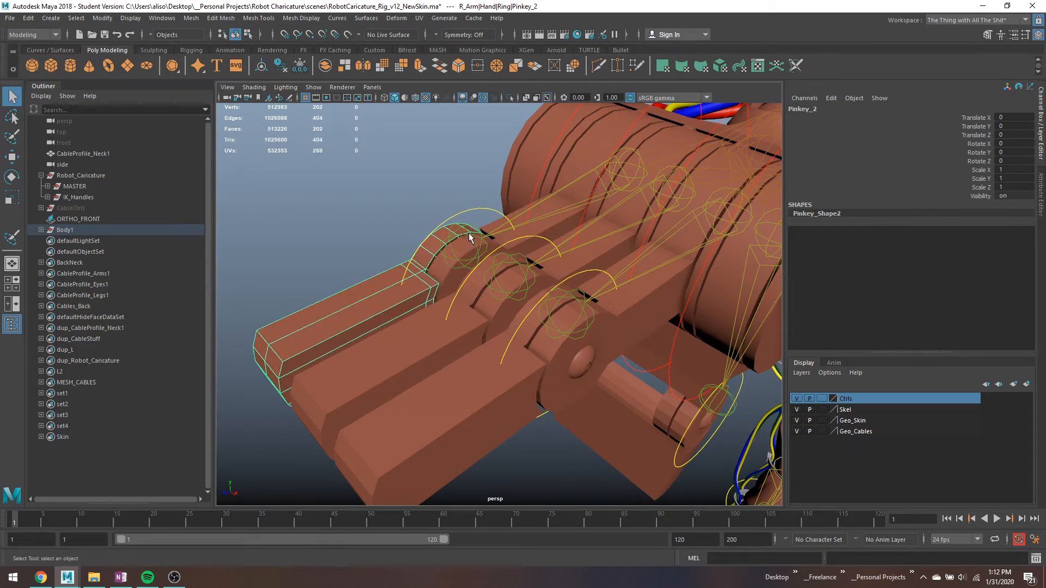
left_click(469, 237, "shift")
key("p")
key("f")
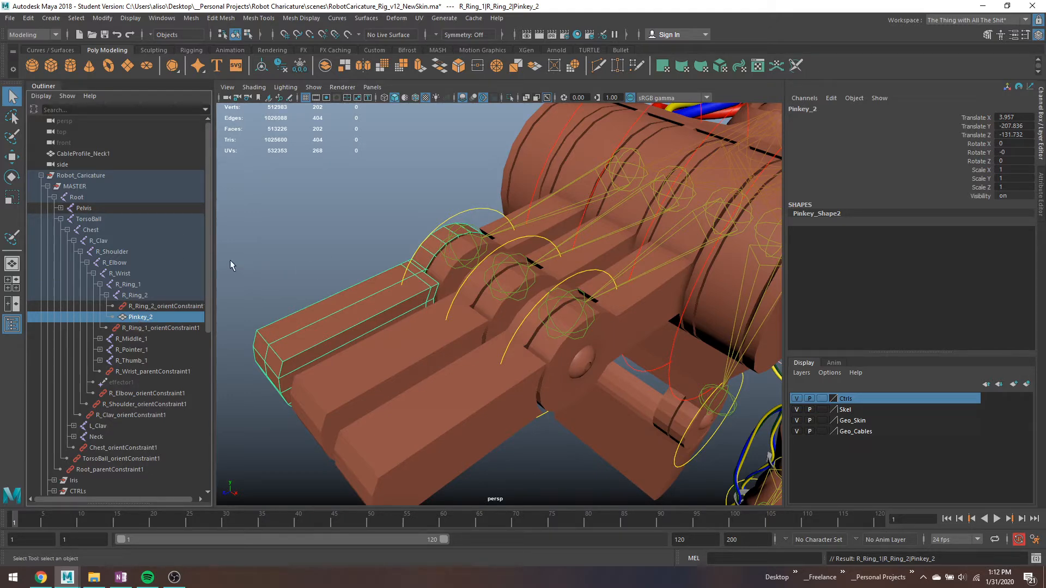
key("ctrl+z")
key("ctrl+z")
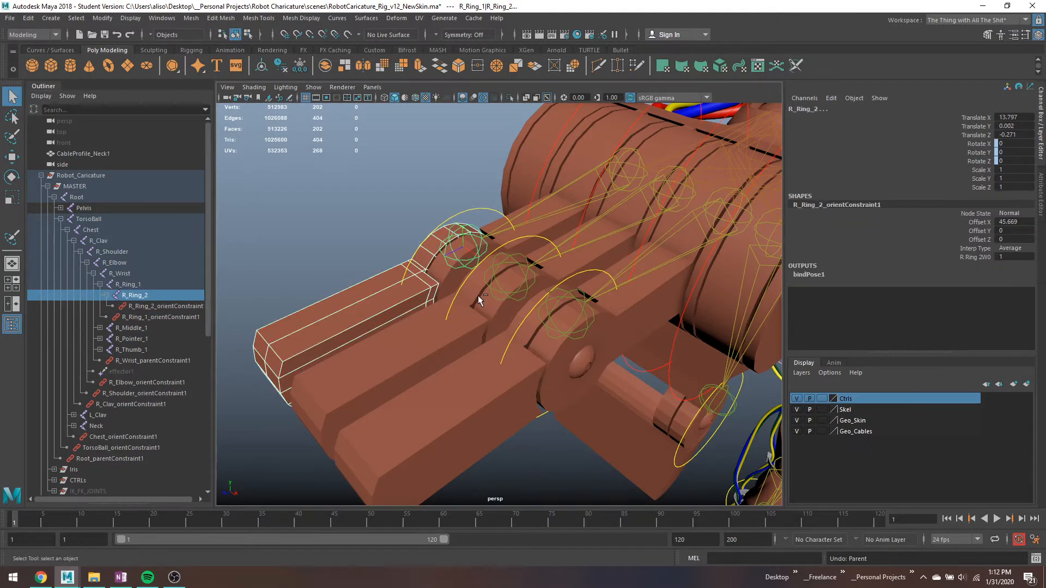
Step: Examine the right hand's finger joints, finger controls, wrist joint and wrist IK control in the side view
key("f")
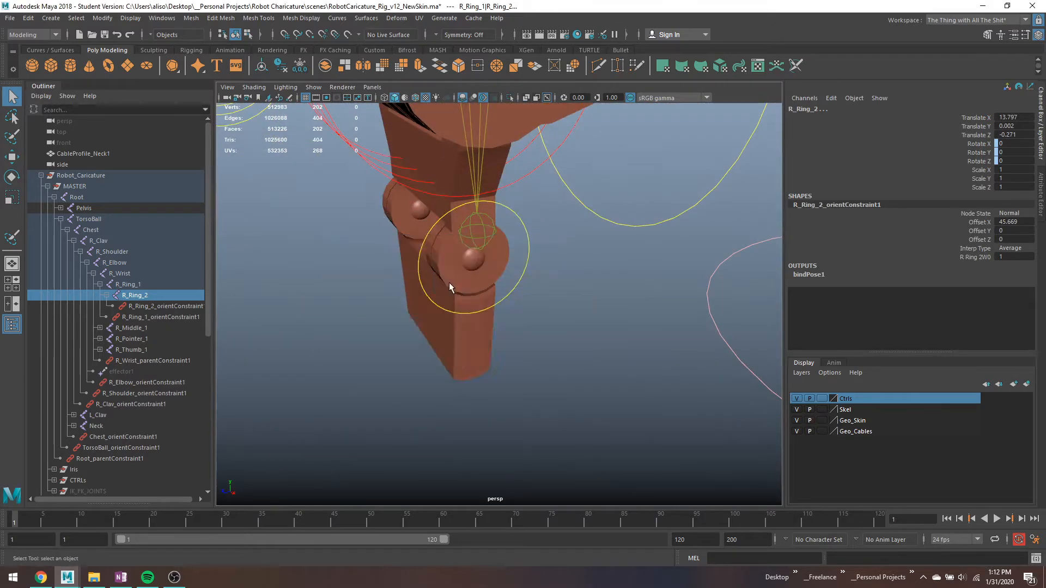
key("space")
key("f")
key("space")
scroll(564, 384, "down", 5)
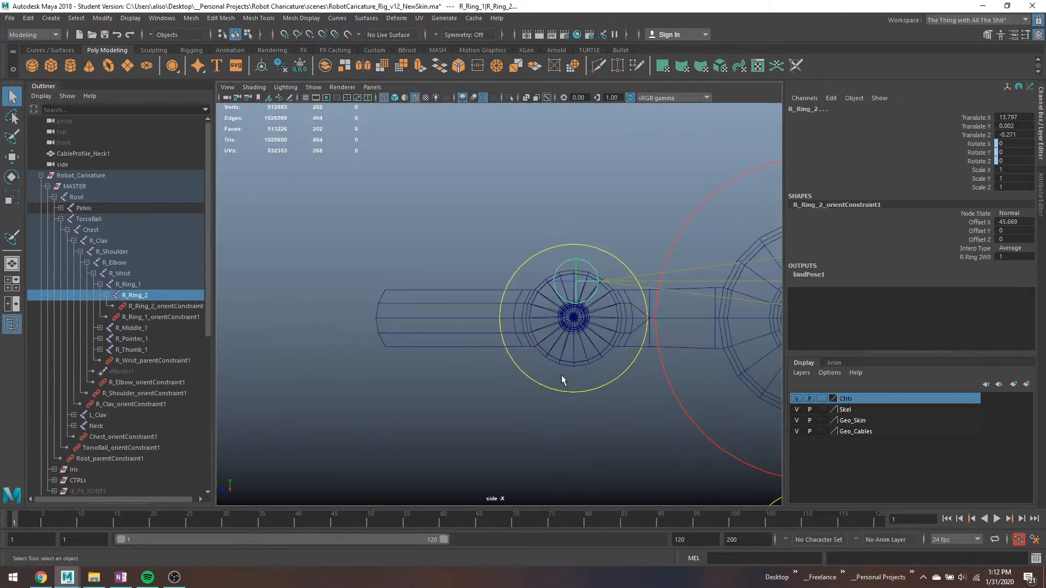
middle_click_drag(612, 323, 443, 321, "alt")
scroll(444, 320, "down", 4)
middle_click_drag(546, 318, 437, 311, "alt")
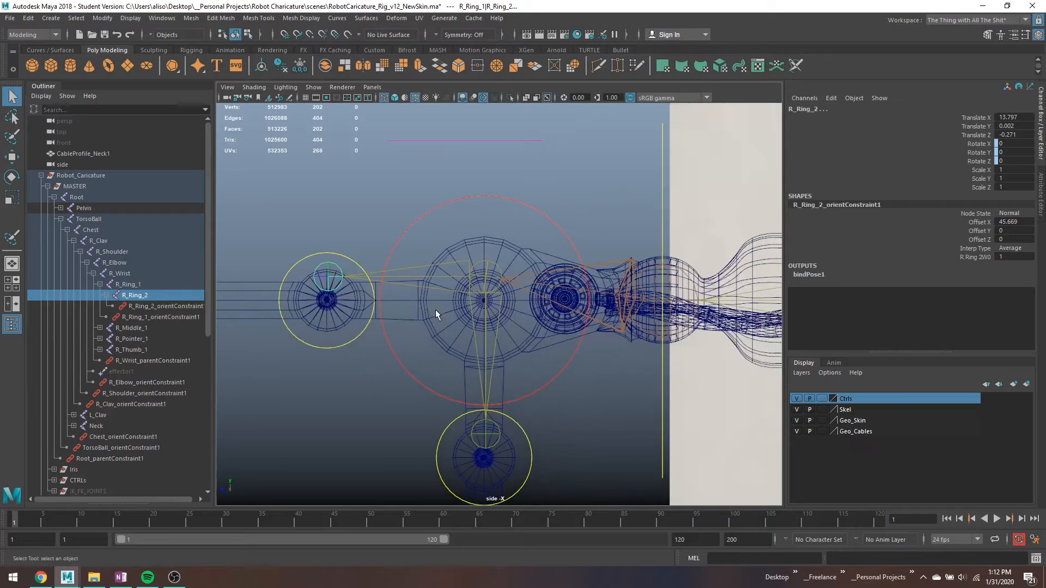
scroll(439, 309, "down", 1)
left_click_drag(523, 213, 537, 229)
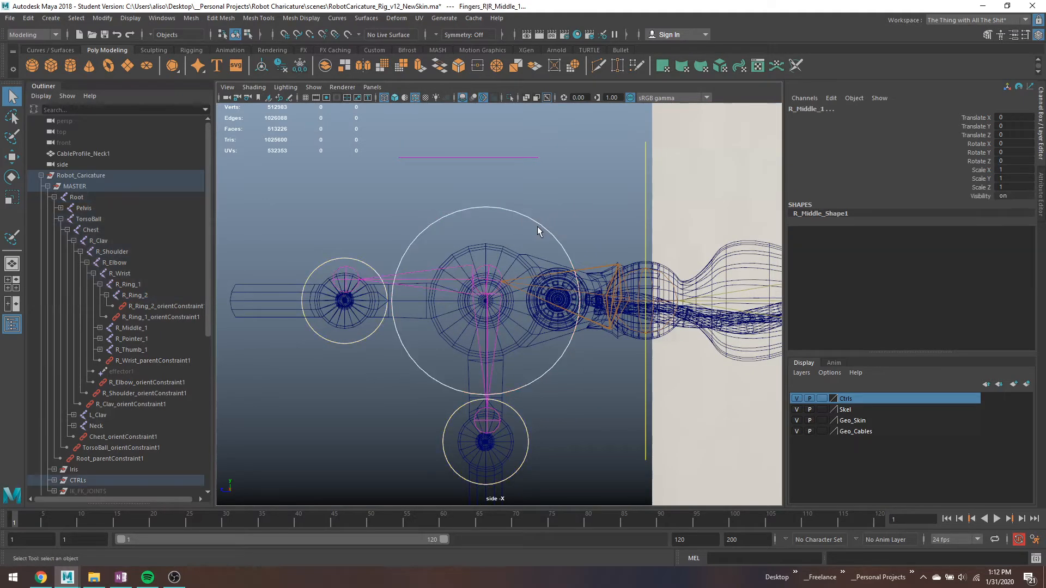
left_click(616, 266)
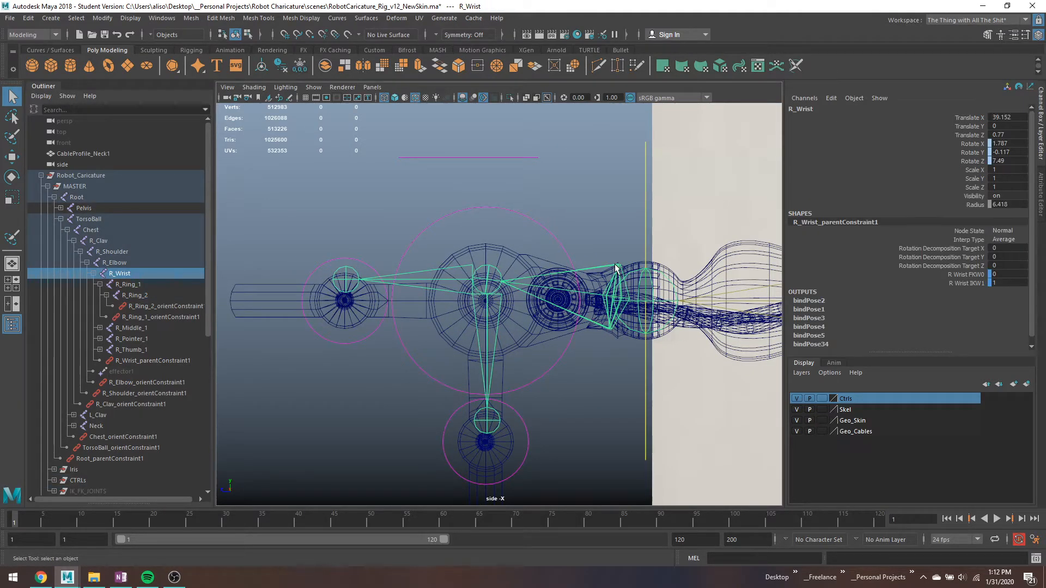
left_click(646, 249)
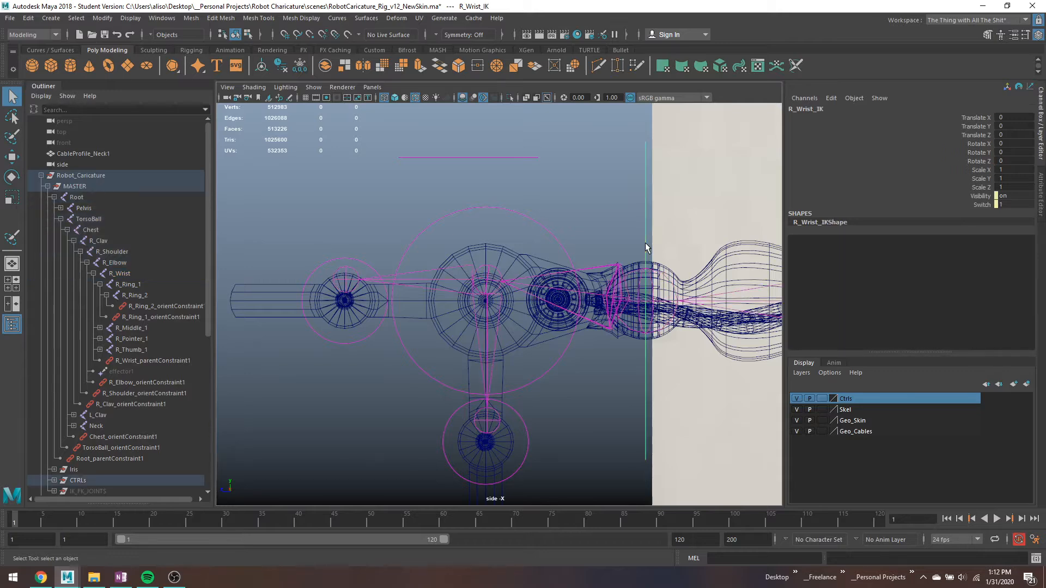
mouse_move(632, 242)
middle_mouse_down("alt")
mouse_move(480, 218)
mouse_move(618, 238)
middle_mouse_up("alt")
scroll(565, 251, "down", 1)
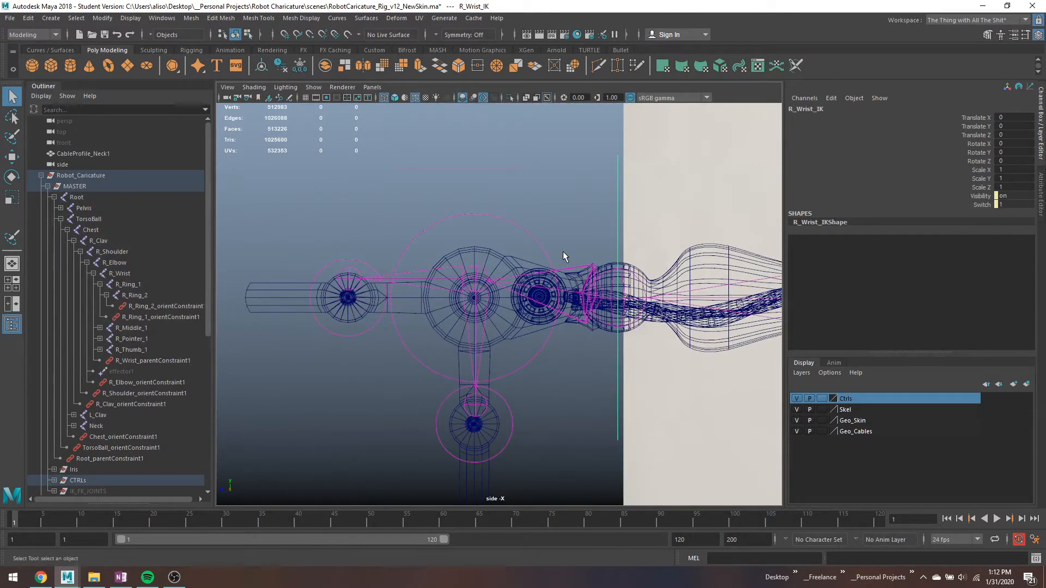
Step: Return to the perspective view and examine the right hand and forearm around the wrist IK control
key("space")
key("space")
key("f")
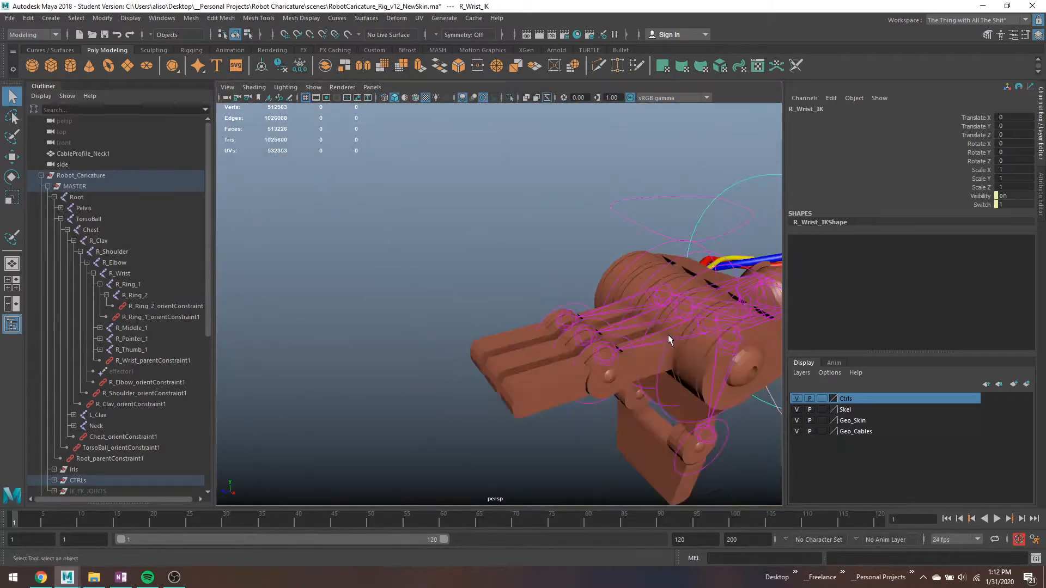
scroll(669, 335, "down", 4)
middle_click_drag(669, 333, 552, 320, "alt")
mouse_move(552, 319)
left_mouse_down("alt")
mouse_move(565, 312)
mouse_move(543, 316)
left_mouse_up("alt")
scroll(566, 312, "up", 3)
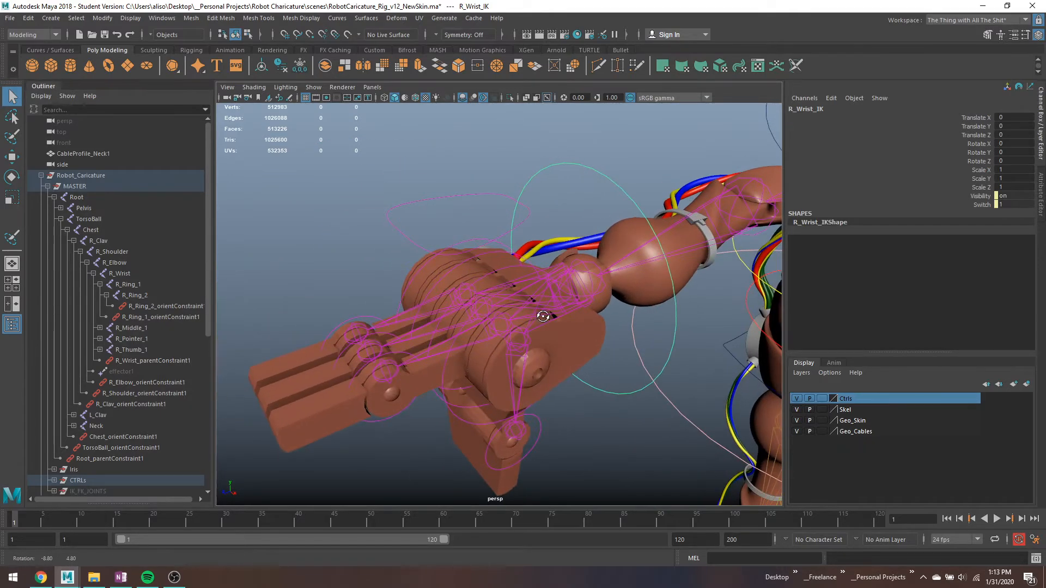
scroll(348, 394, "down", 6)
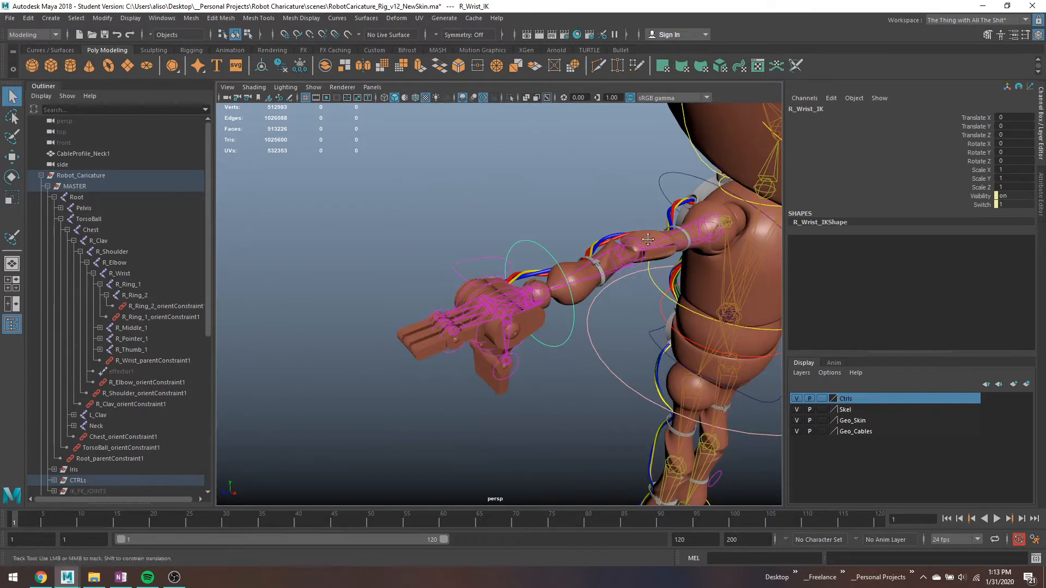
Step: Locate the large eye's Iris mesh in the Body1 hierarchy and put it in its own group
middle_click_drag(611, 235, 385, 366, "alt")
left_click(526, 223)
key("f")
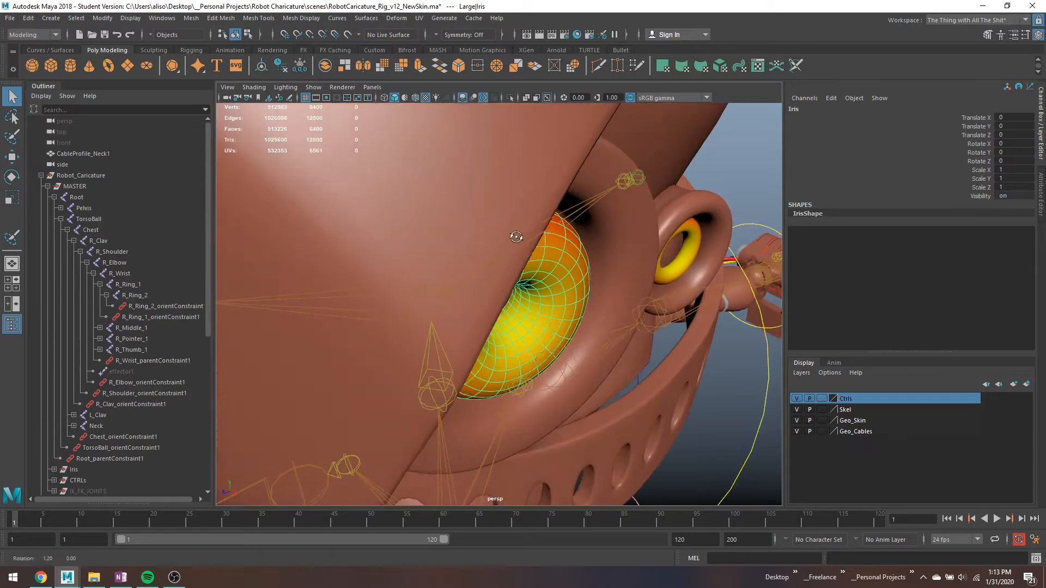
left_click_drag(516, 233, 462, 233, "alt")
scroll(544, 260, "down", 6)
mouse_move(545, 261)
left_mouse_down("alt")
mouse_move(557, 259)
mouse_move(533, 267)
left_mouse_up("alt")
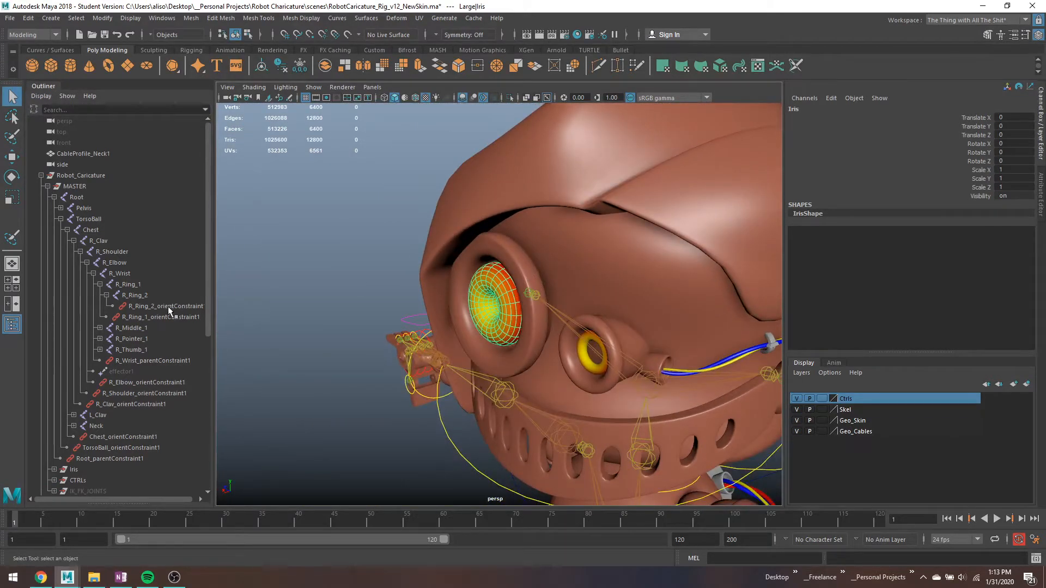
key("f")
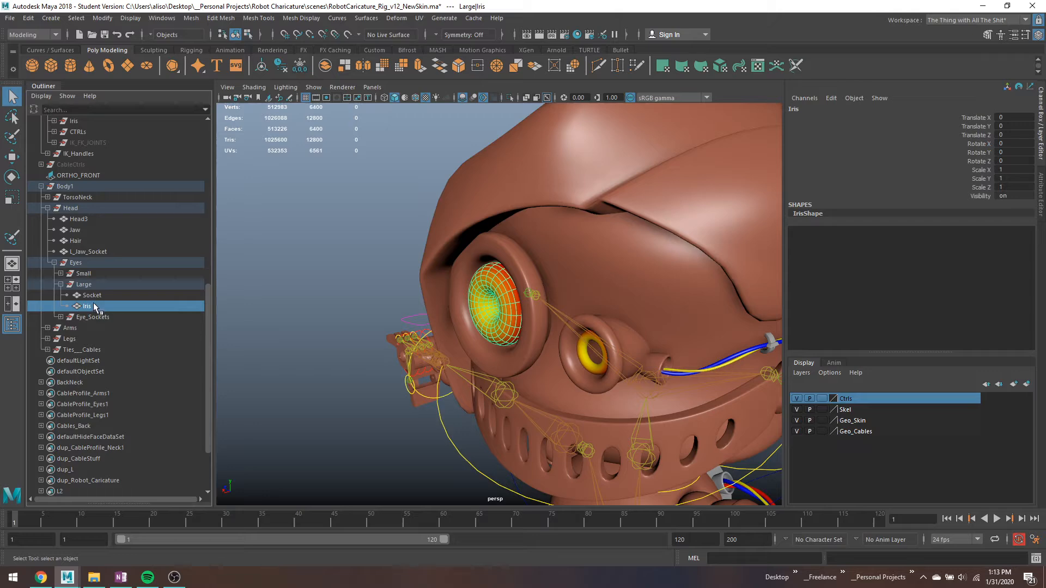
left_click_drag(600, 323, 649, 375, "alt")
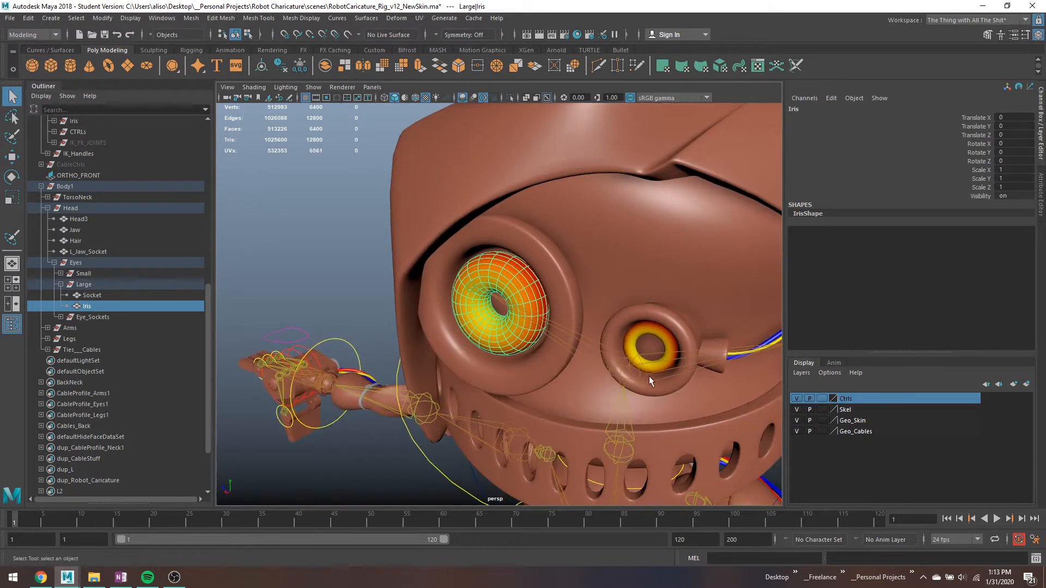
key("ctrl+g")
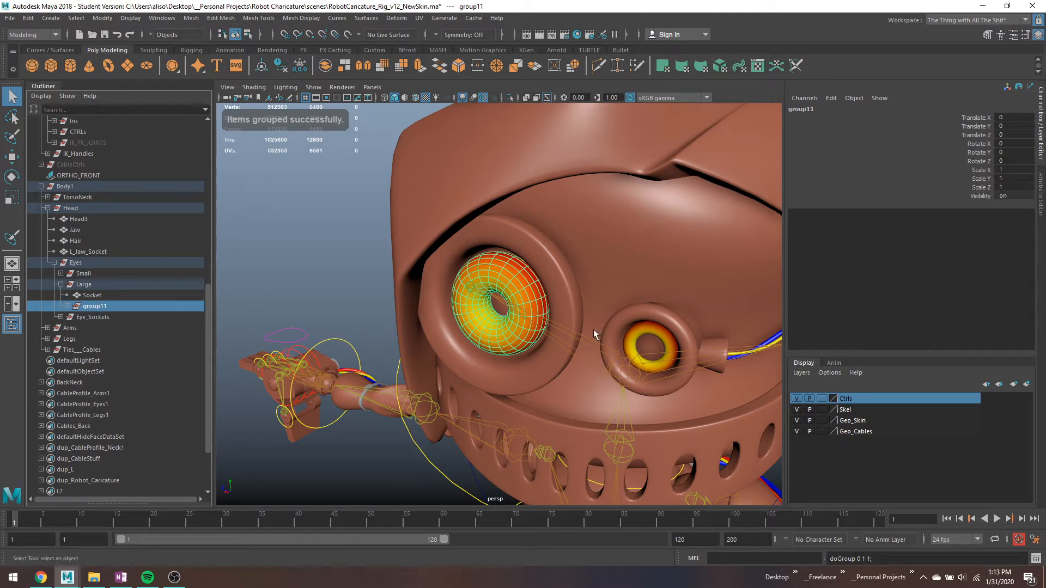
Step: Put the small eye's iris mesh in its own group
left_click(639, 333)
key("ctrl+g")
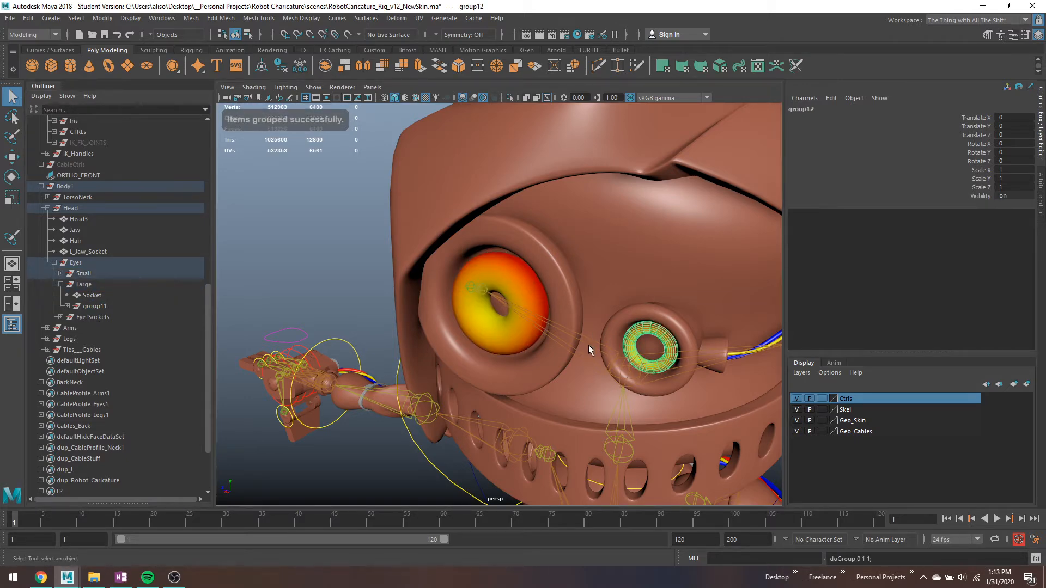
Step: Parent-constrain the large eye's iris group to the Head joint, with Maintain offset on and all translate and rotate axes constrained
left_click_drag(636, 330, 560, 349, "alt")
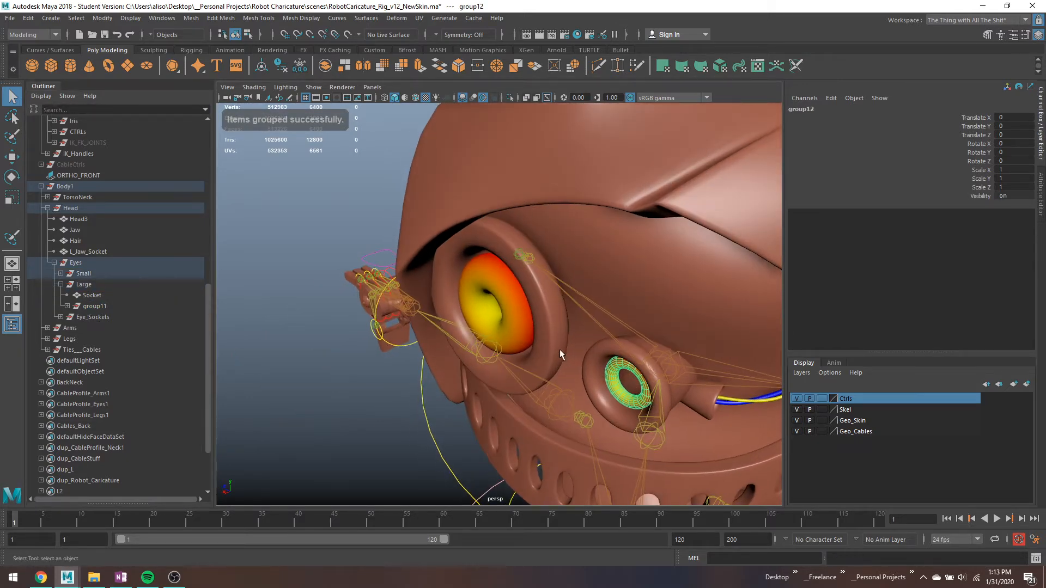
left_click(621, 319)
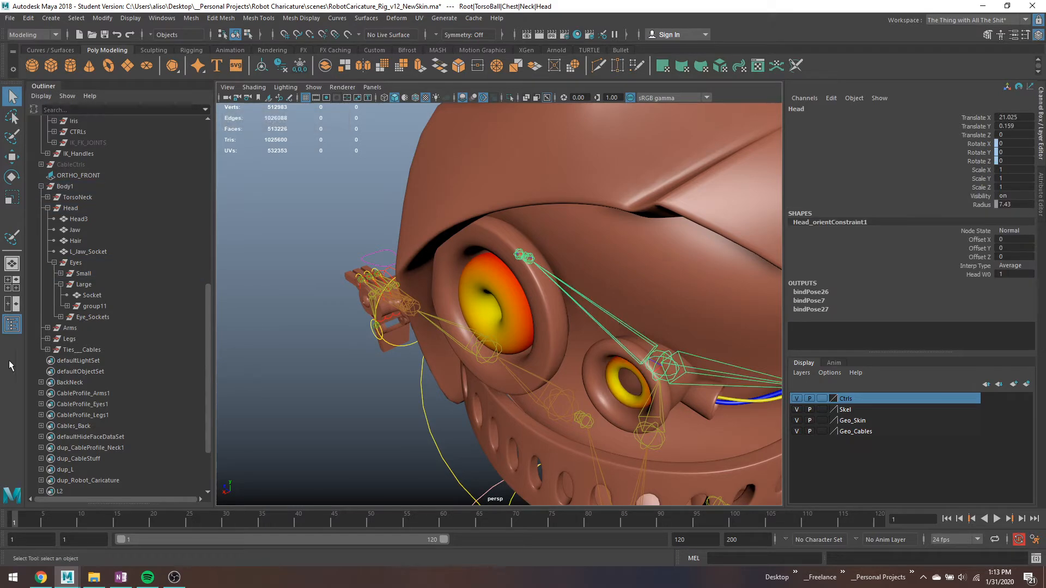
left_click(106, 308)
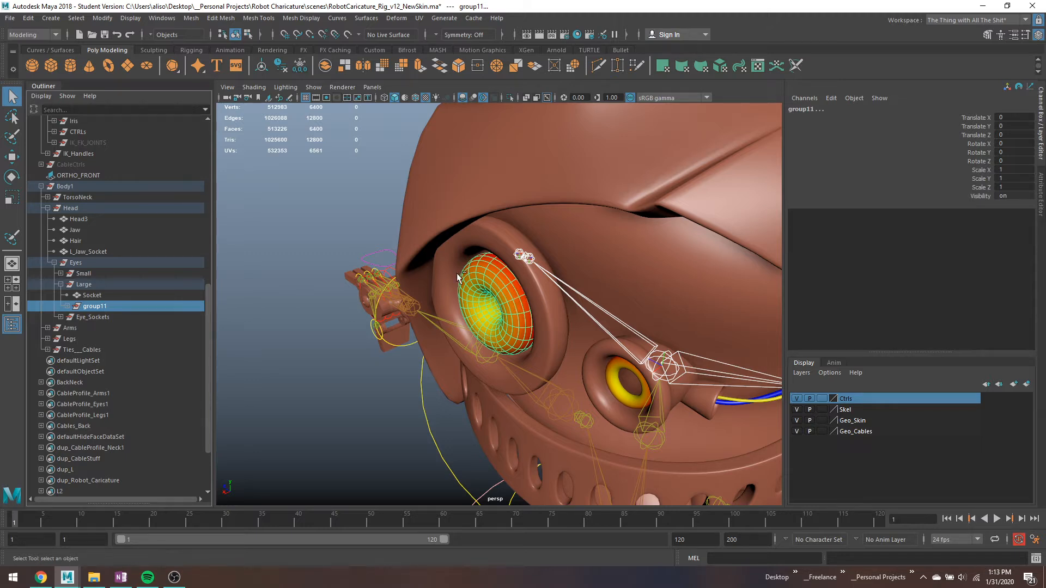
left_click(68, 307)
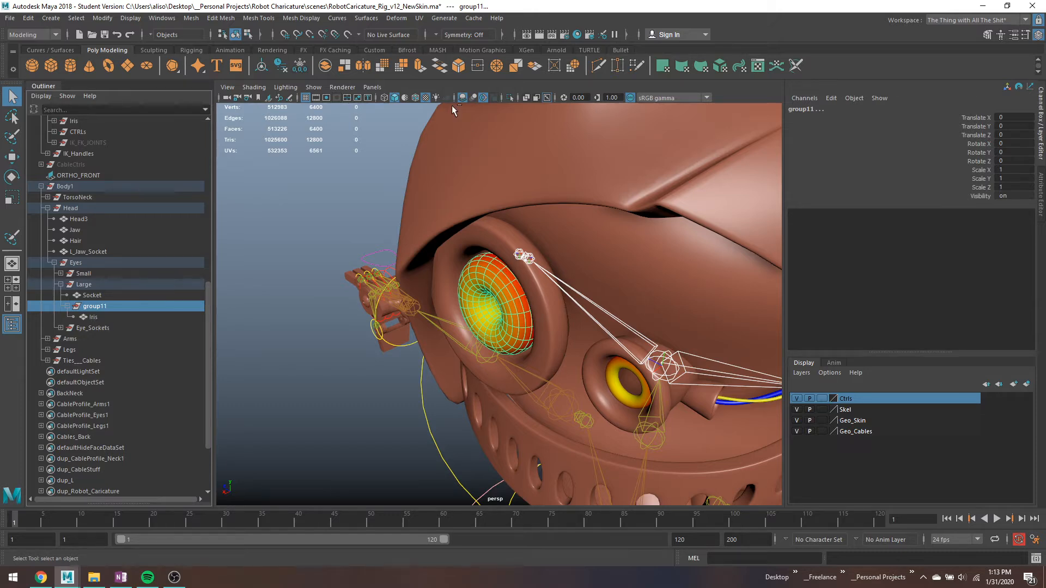
left_click(53, 35)
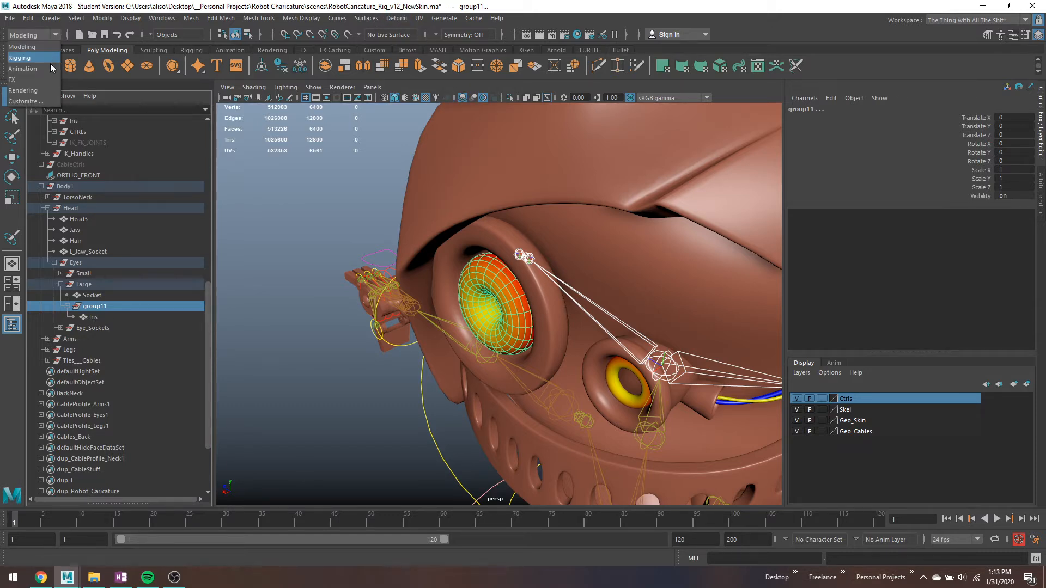
left_click(51, 69)
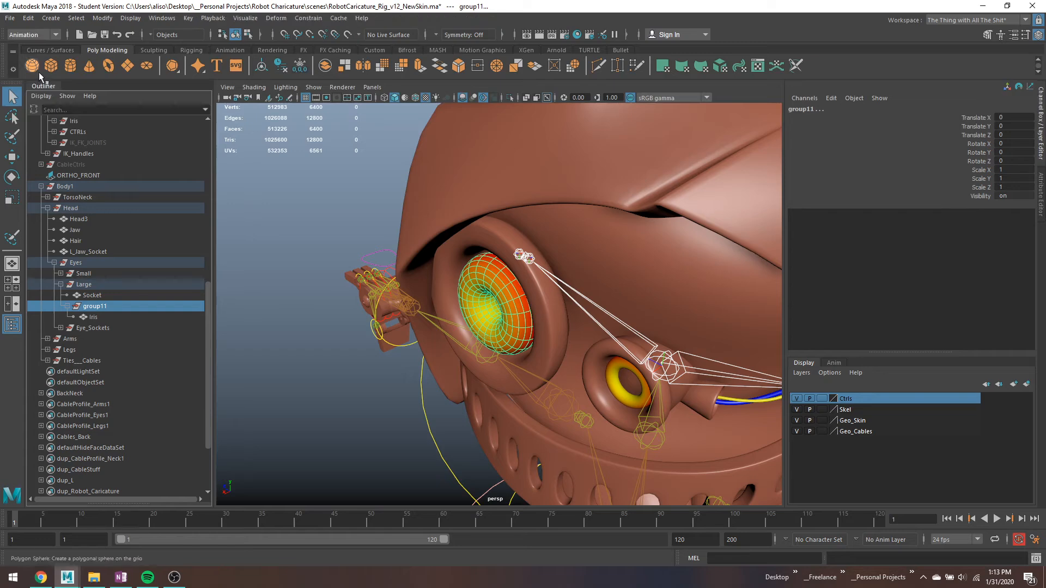
left_click(296, 20)
left_click(410, 46)
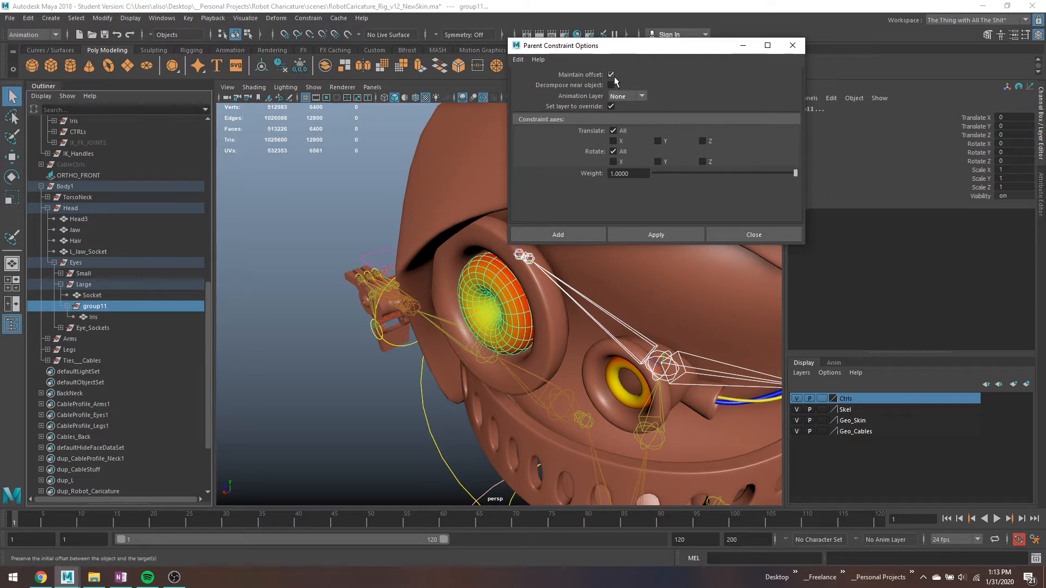
middle_click_drag(657, 259, 584, 260, "alt")
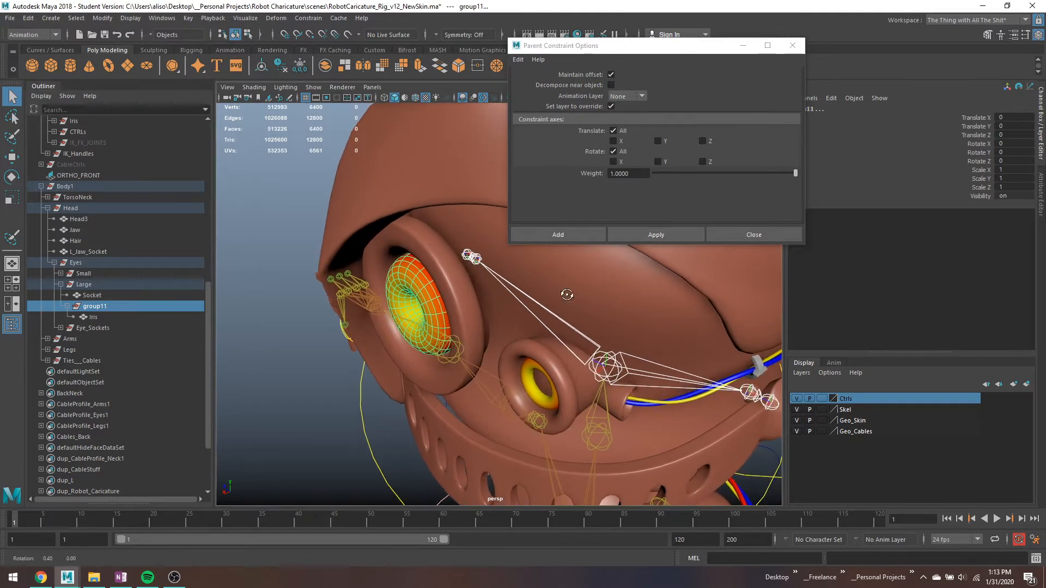
left_click_drag(567, 294, 517, 283, "alt")
left_click_drag(592, 368, 452, 292, "alt")
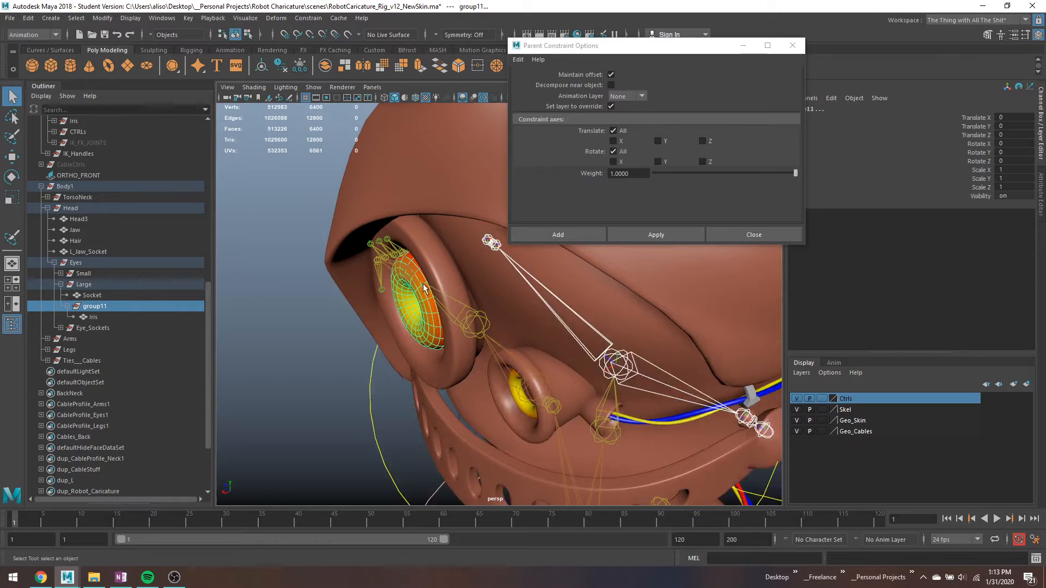
left_click(662, 234)
Step: Parent-constrain the small eye's iris group to the Head joint with the same Maintain offset settings
left_click_drag(627, 262, 572, 340, "alt")
left_click(572, 342)
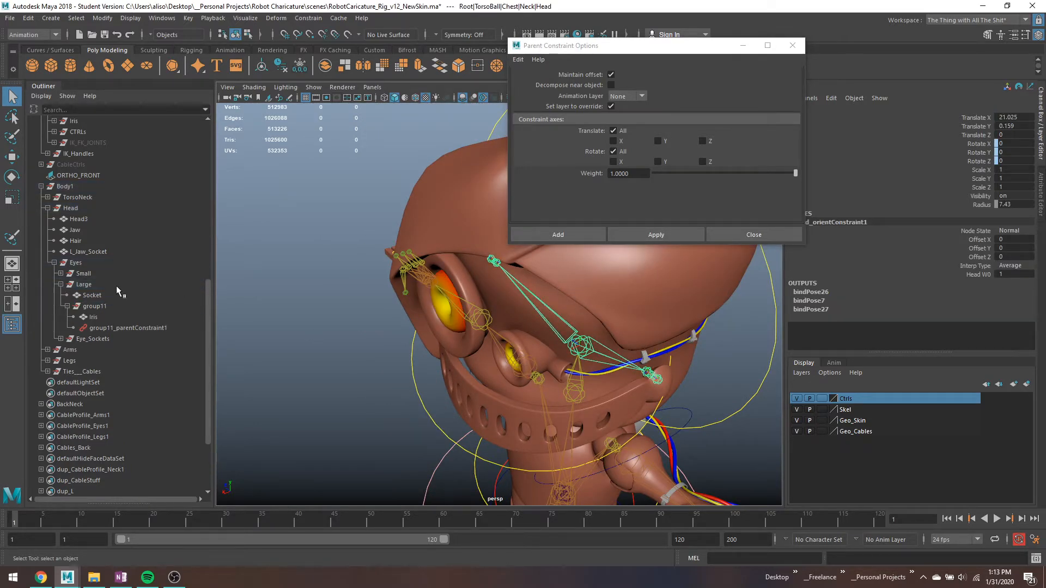
left_click(60, 273)
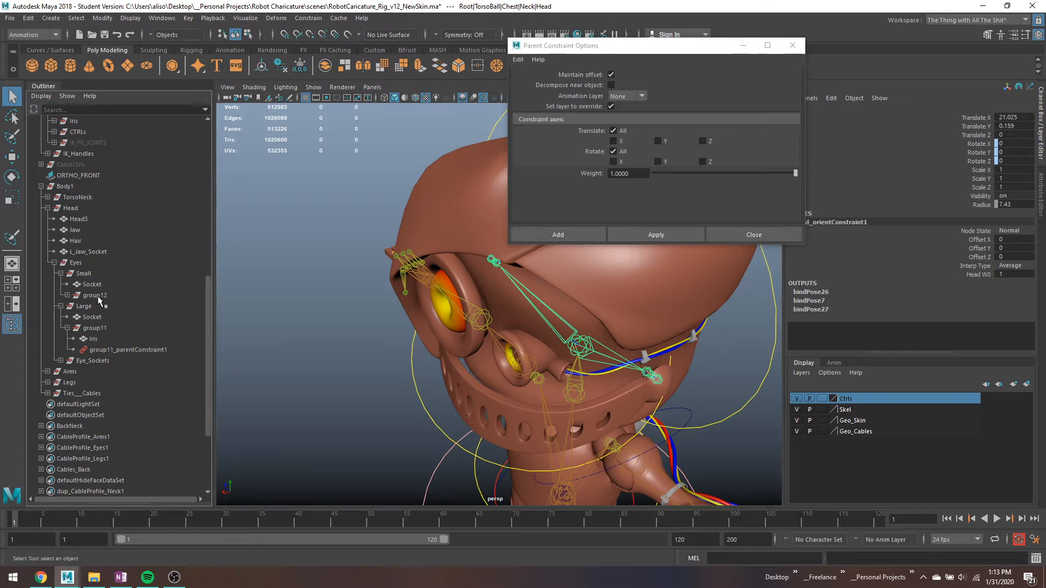
left_click(95, 295)
left_click(656, 234)
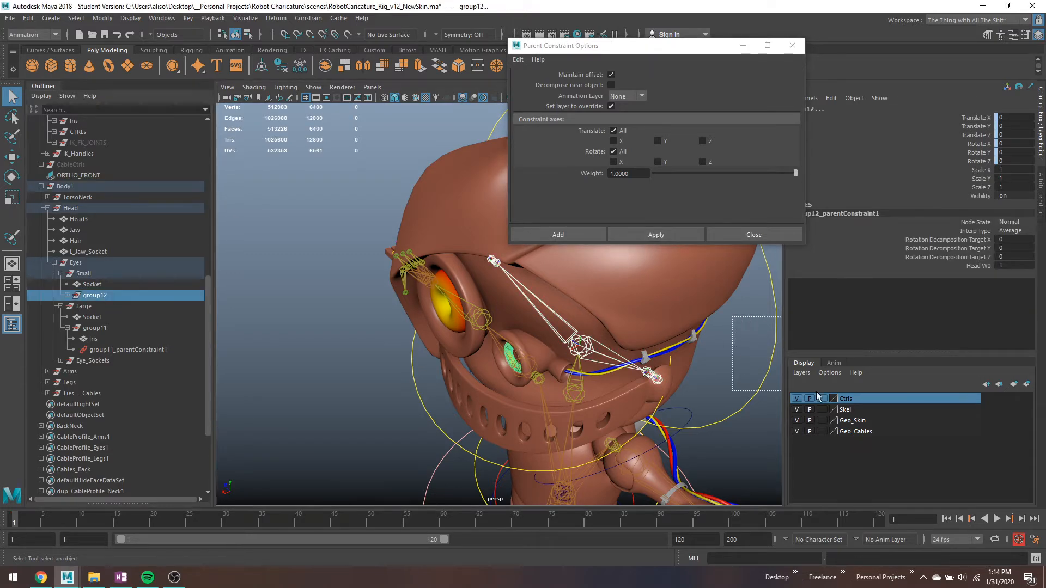
Step: Test the iris constraints by rotating the Head control, and undo the rotations
left_click_drag(757, 354, 424, 332, "alt")
key("e")
left_click_drag(424, 332, 449, 273, "alt")
key("ctrl+z")
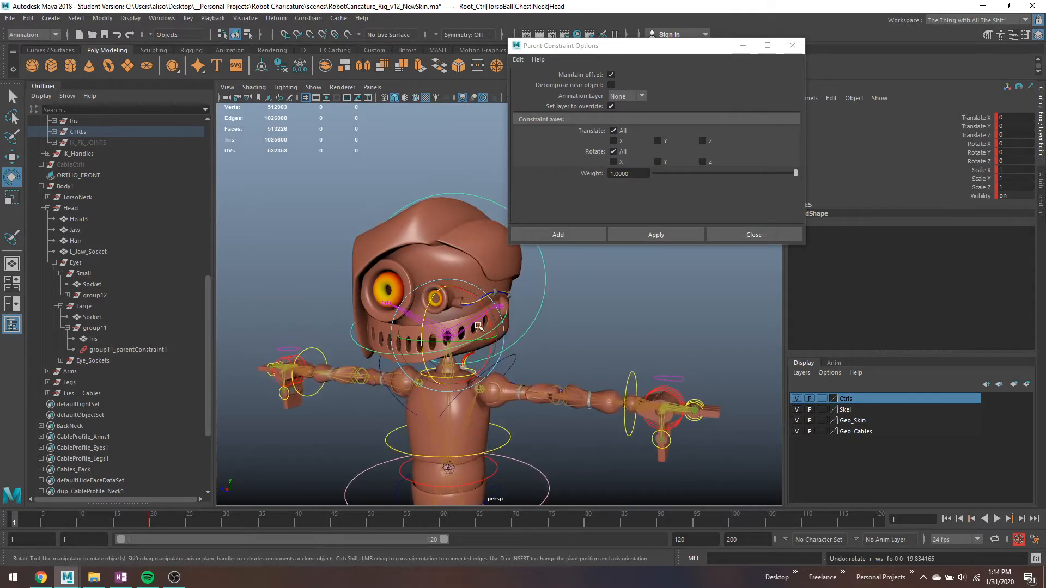
left_click_drag(507, 353, 519, 345)
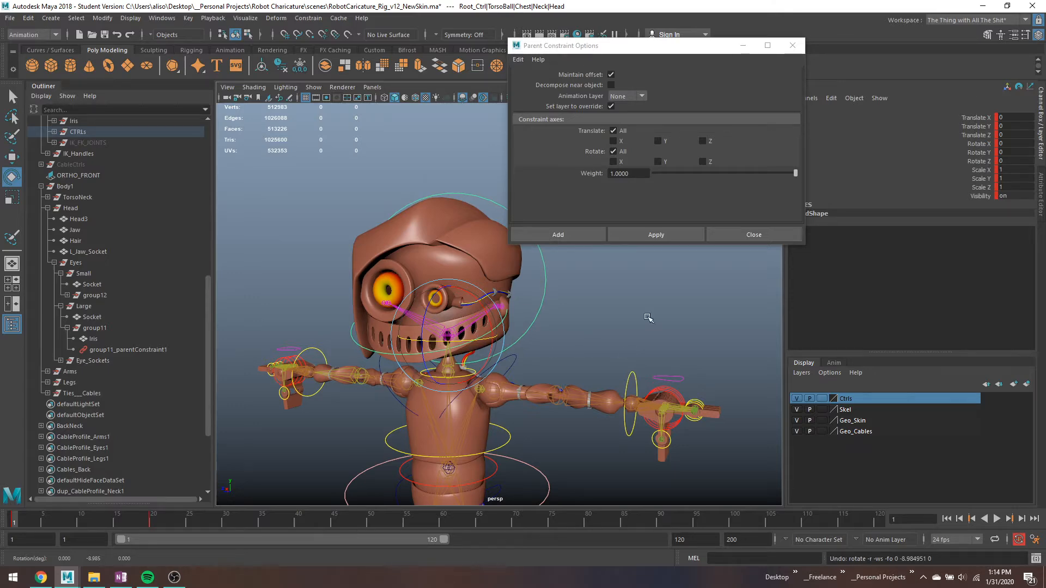
Step: Close the parent constraint options and select the Chest mesh of the torso, framing it closely
left_click(733, 236)
middle_click_drag(632, 316, 711, 280, "alt")
scroll(711, 280, "up", 3)
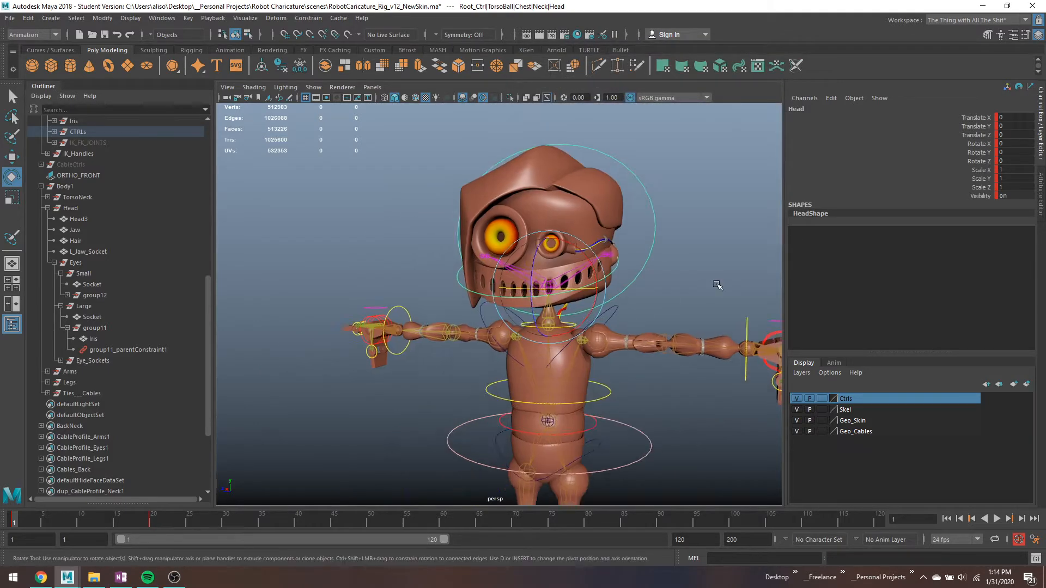
key("q")
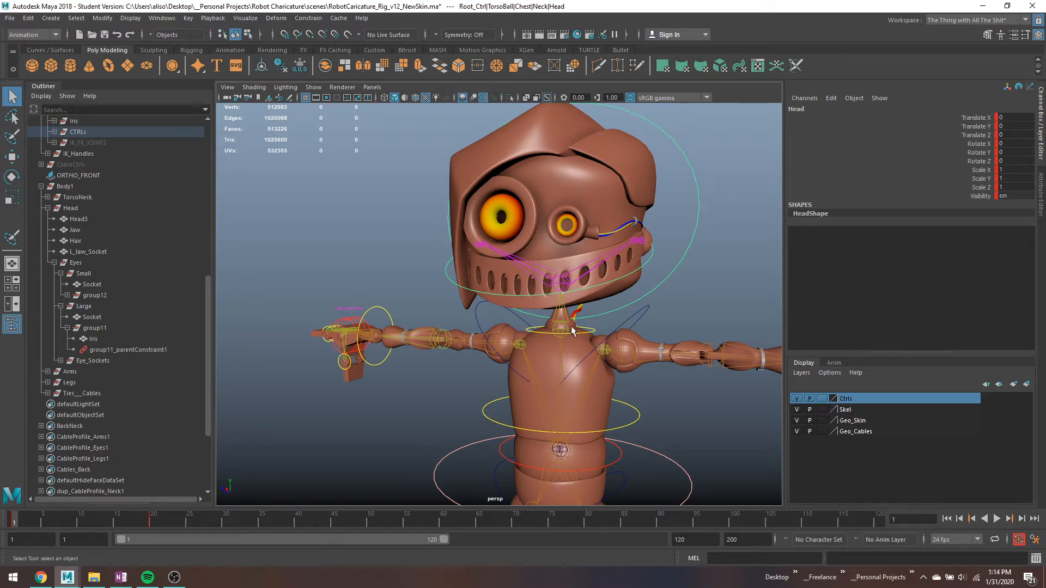
left_click_drag(572, 330, 531, 327, "alt")
left_click(473, 365)
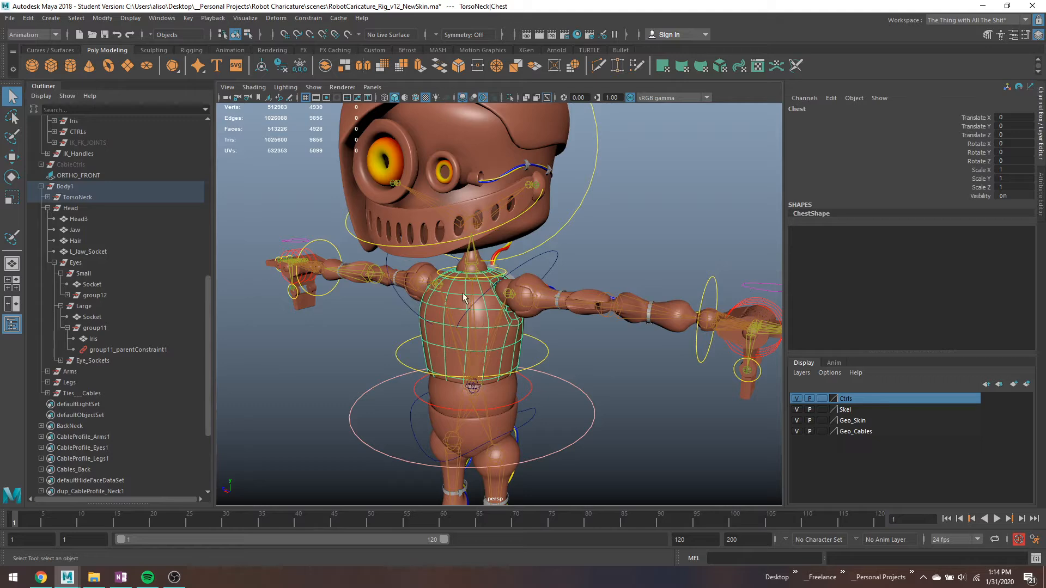
scroll(472, 344, "up", 2)
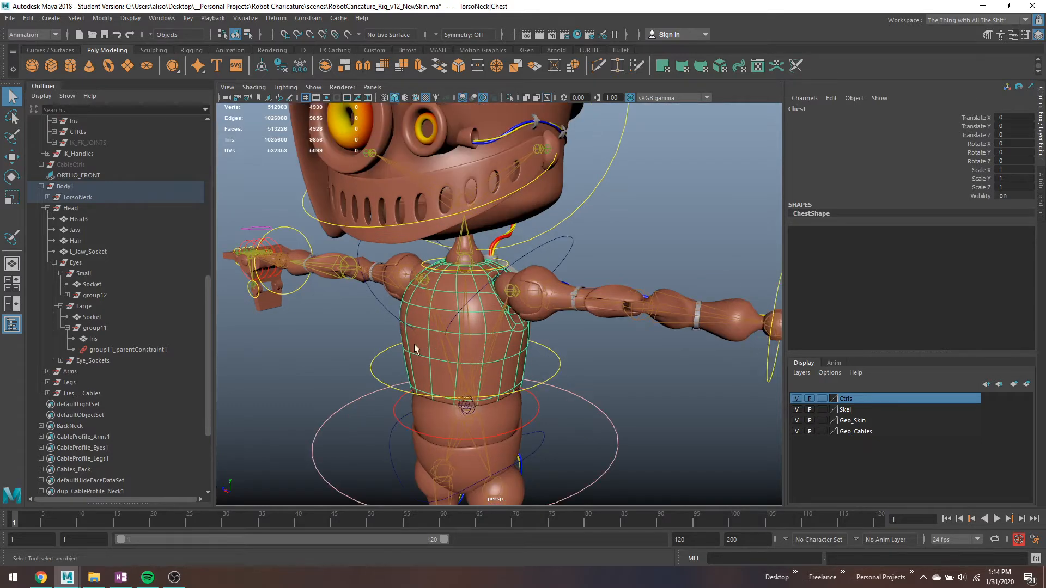
middle_click_drag(465, 303, 616, 291, "alt")
mouse_move(424, 292)
left_mouse_down("alt")
mouse_move(484, 319)
mouse_move(433, 305)
left_mouse_up("alt")
middle_click_drag(433, 305, 507, 284, "alt")
left_click_drag(507, 283, 474, 272, "alt")
scroll(474, 272, "up", 2)
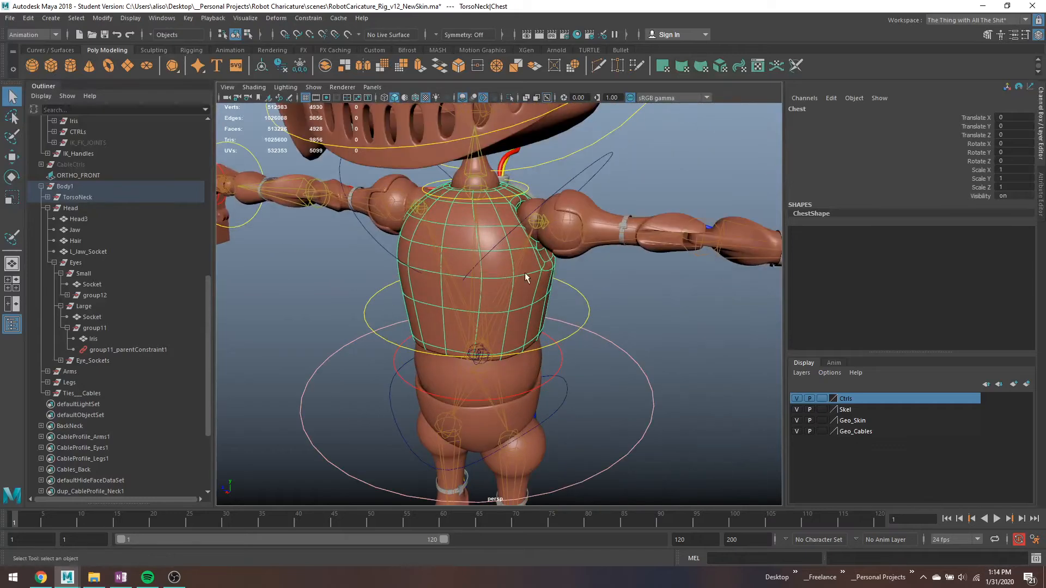
Step: Switch to the Rigging tool set and open the Bind Skin options beside the model
left_click(30, 35)
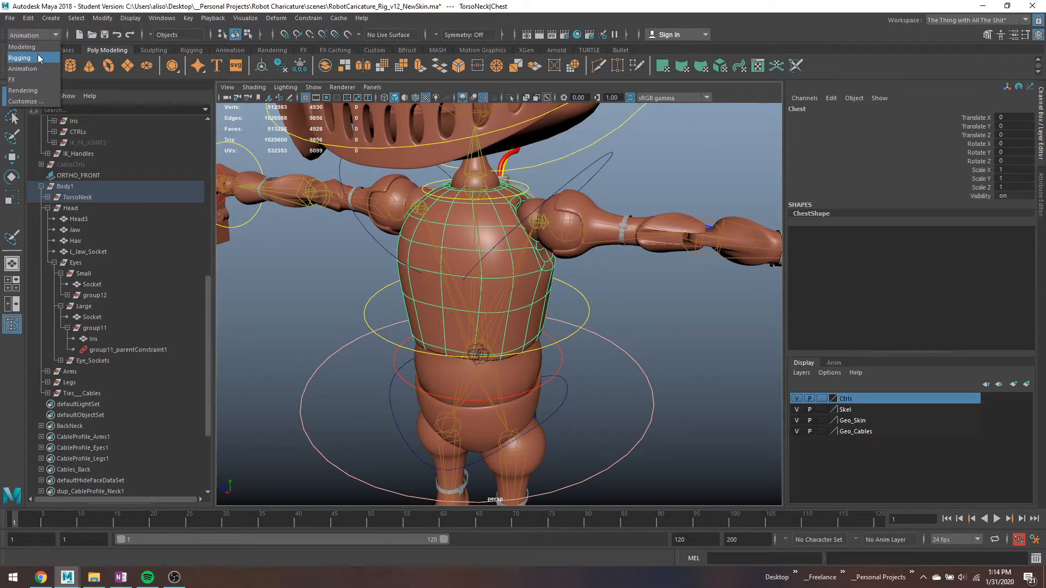
left_click(38, 58)
left_click(223, 18)
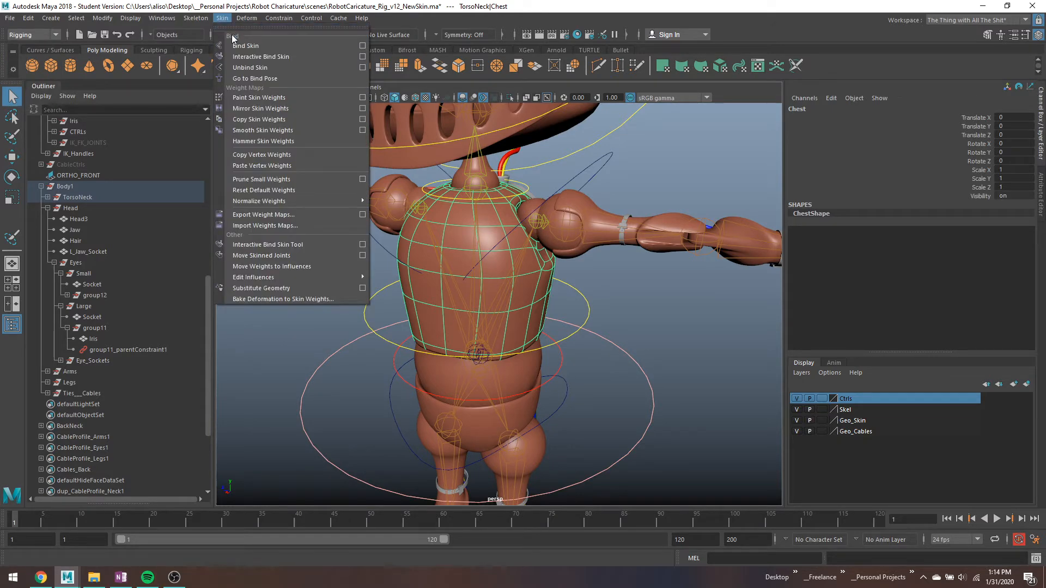
left_click(362, 45)
left_click_drag(641, 54, 856, 63)
left_click_drag(636, 130, 578, 158, "alt")
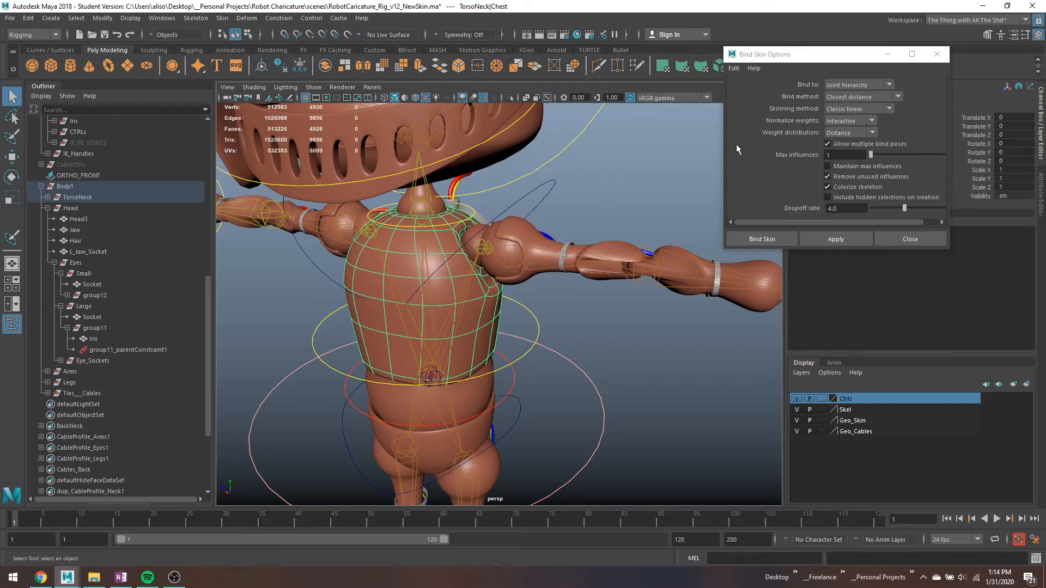
Step: Bind the Chest mesh to the Chest joint alone, with the Bind to option set to Selected joints
left_click(457, 329)
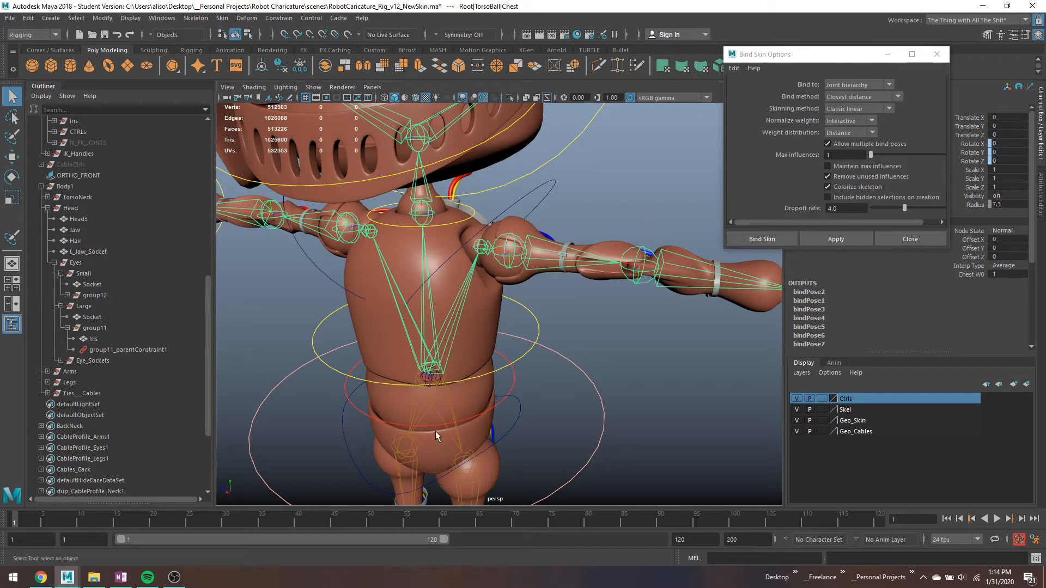
scroll(422, 302, "down", 3)
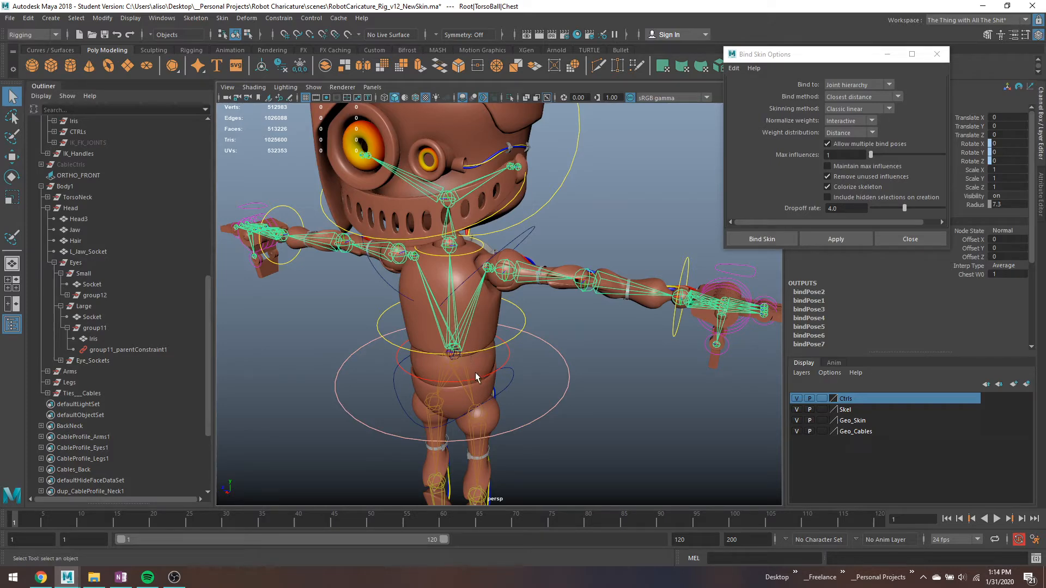
left_click_drag(475, 377, 488, 306, "alt")
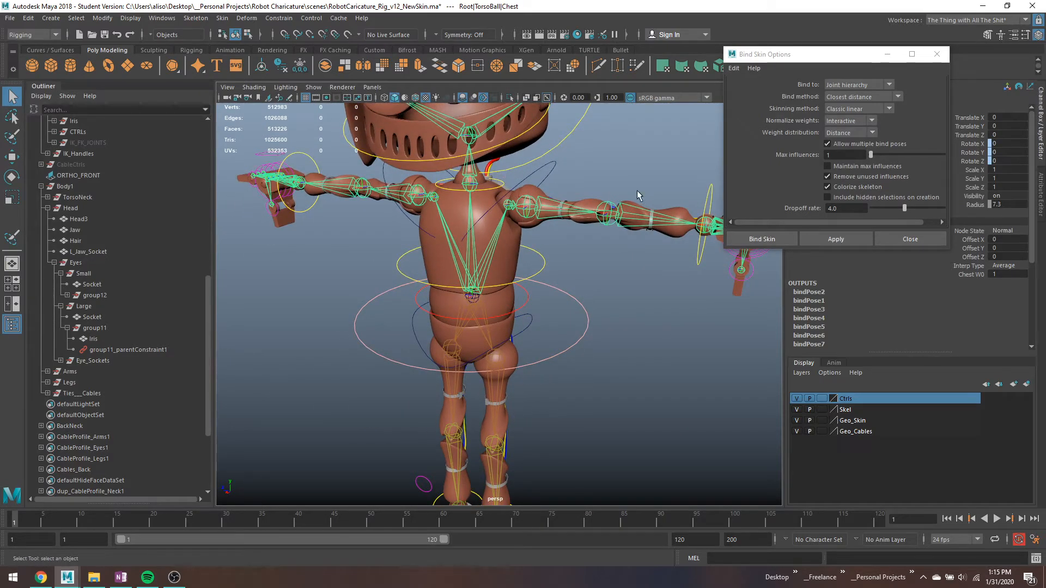
left_click_drag(524, 219, 695, 130, "alt")
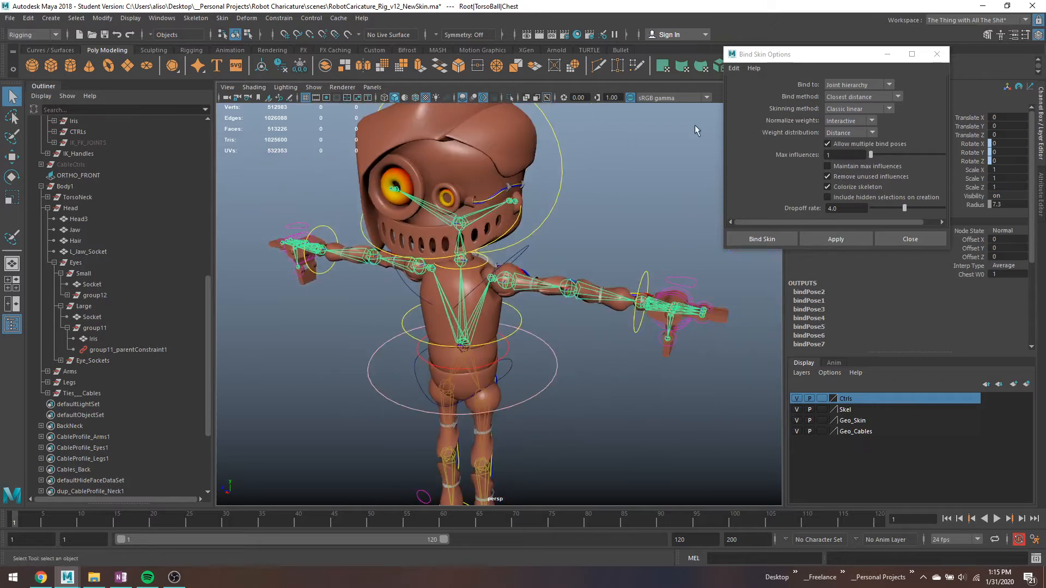
left_click(848, 84)
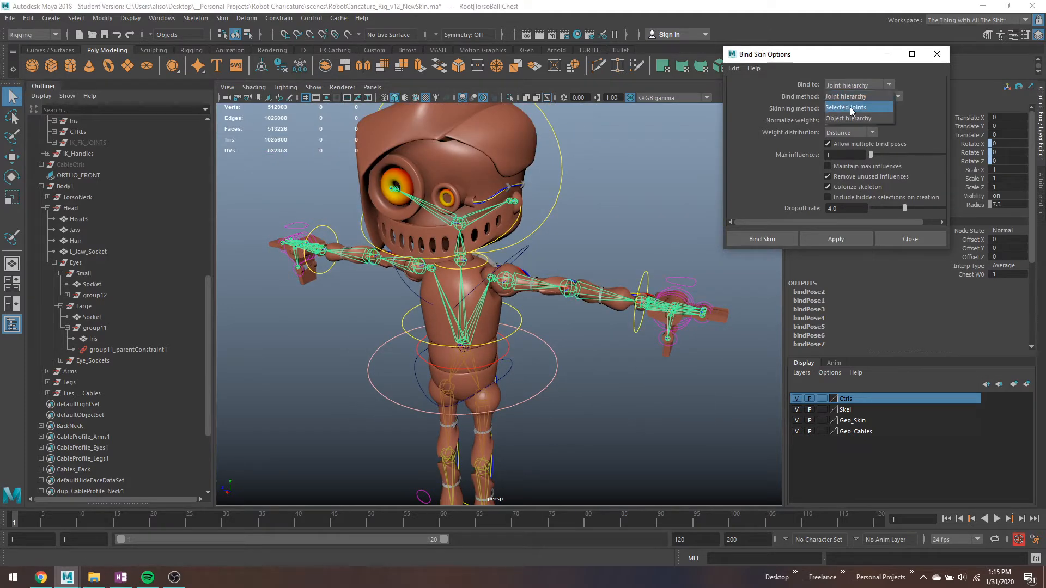
left_click(849, 107)
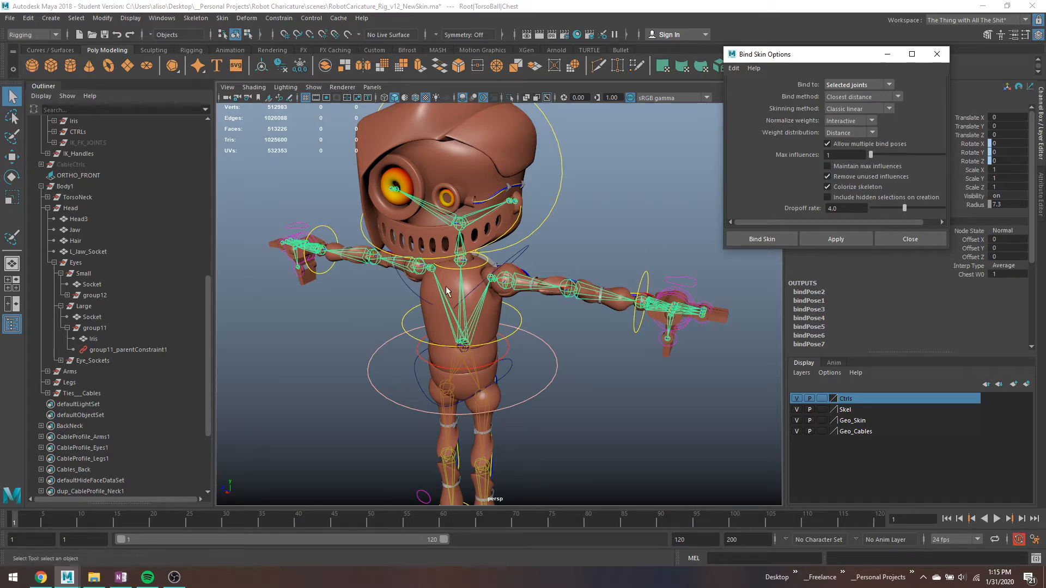
scroll(472, 305, "up", 5)
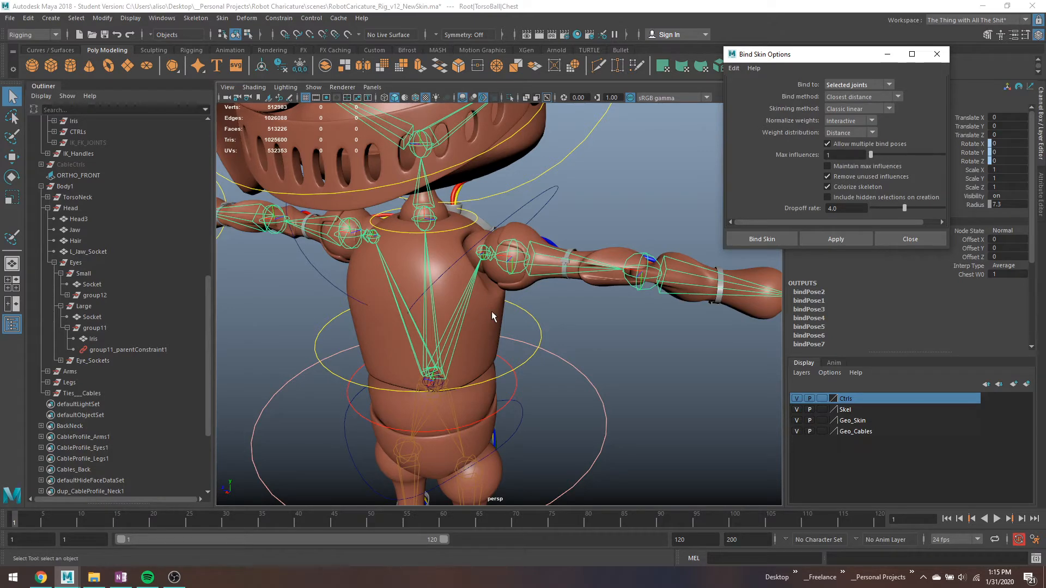
left_click(491, 314, "shift")
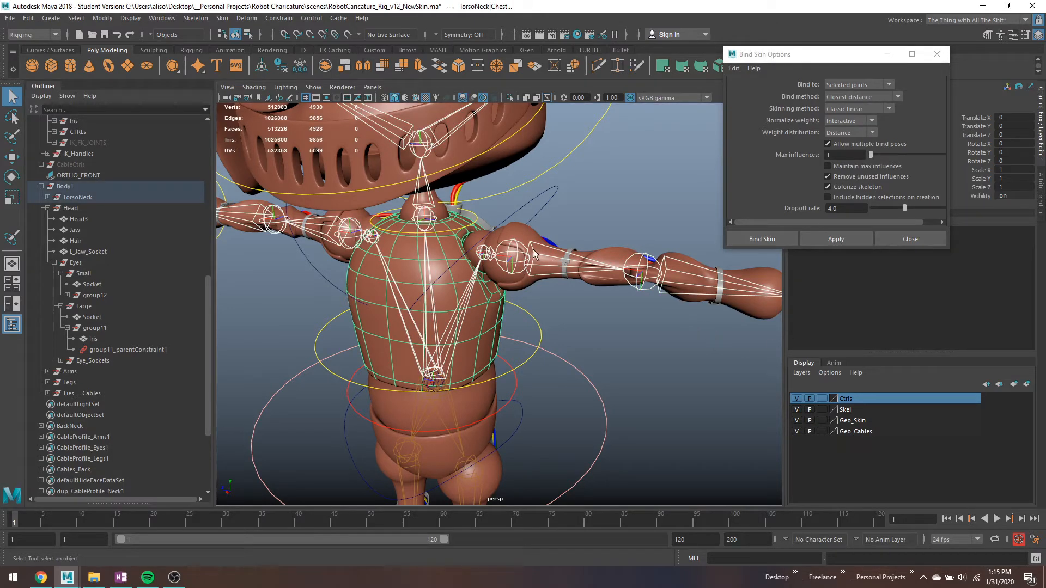
left_click(852, 239)
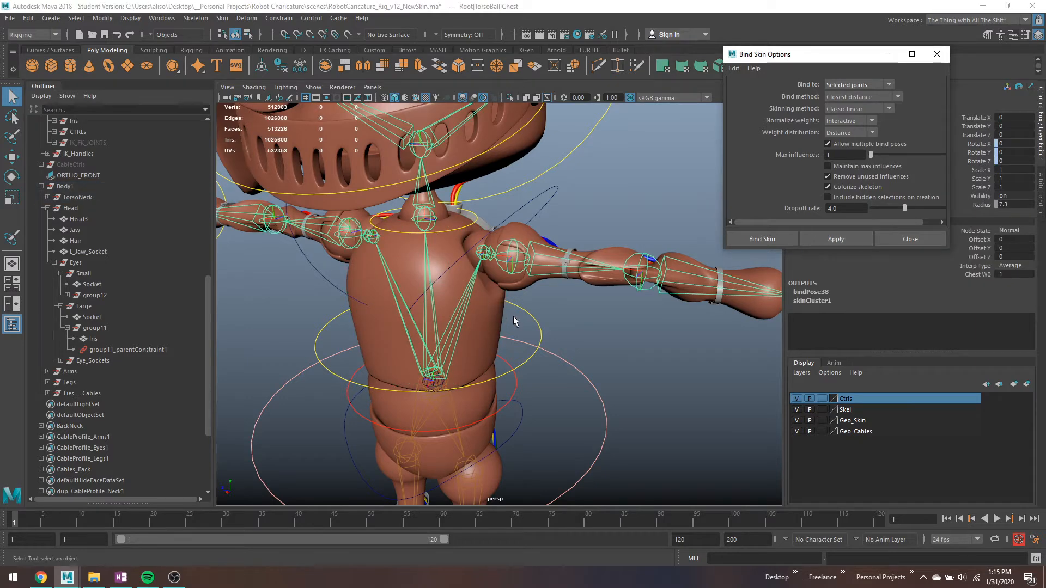
Step: Test the chest binding by rotating the Chest control, and undo the rotation
left_click(541, 327)
key("e")
left_click_drag(475, 331, 455, 346)
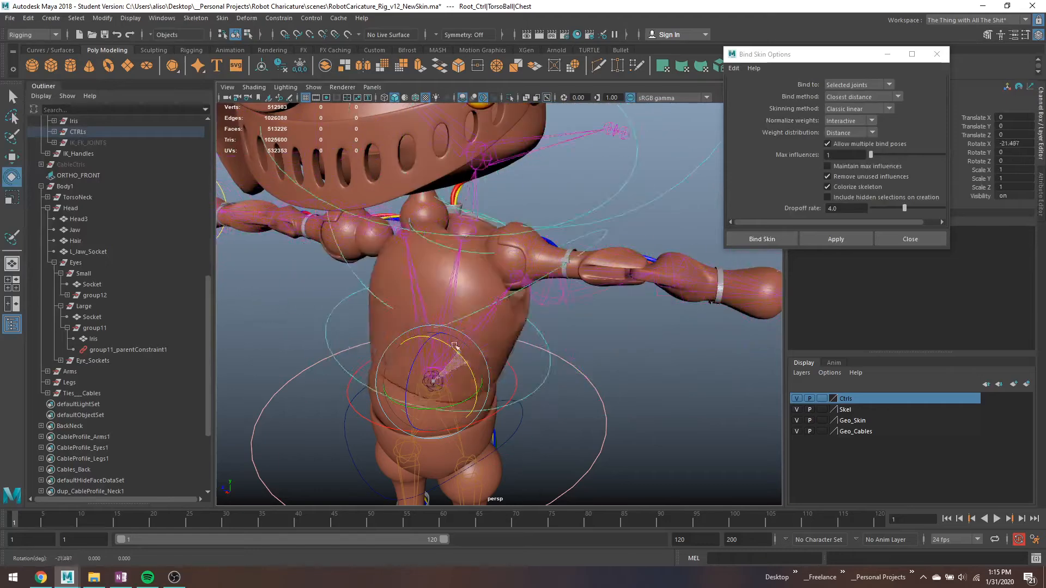
key("ctrl+z")
key("q")
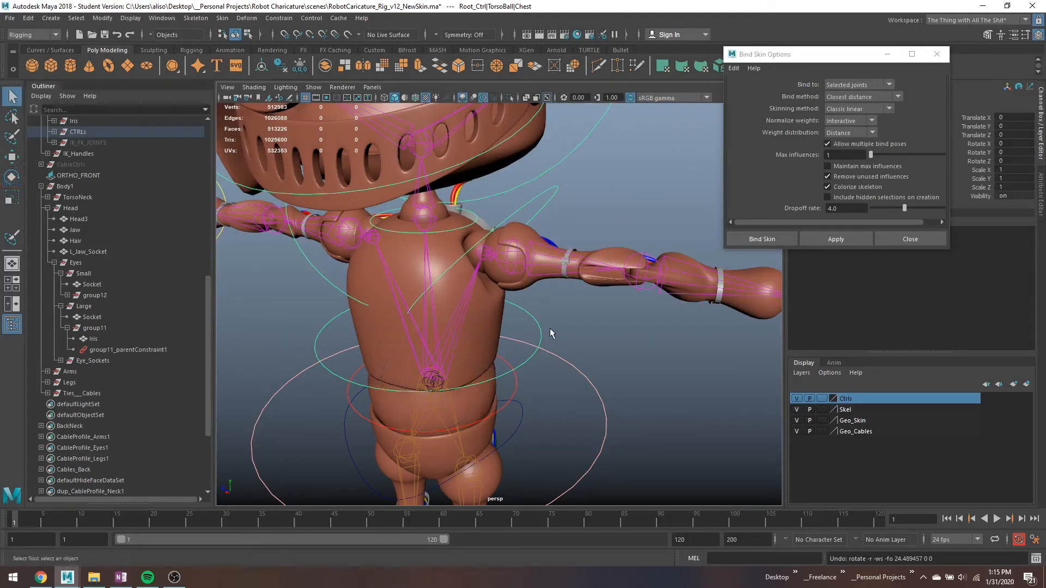
Step: Bind the Hips mesh of the torso to the Pelvis joint alone
left_click(450, 403)
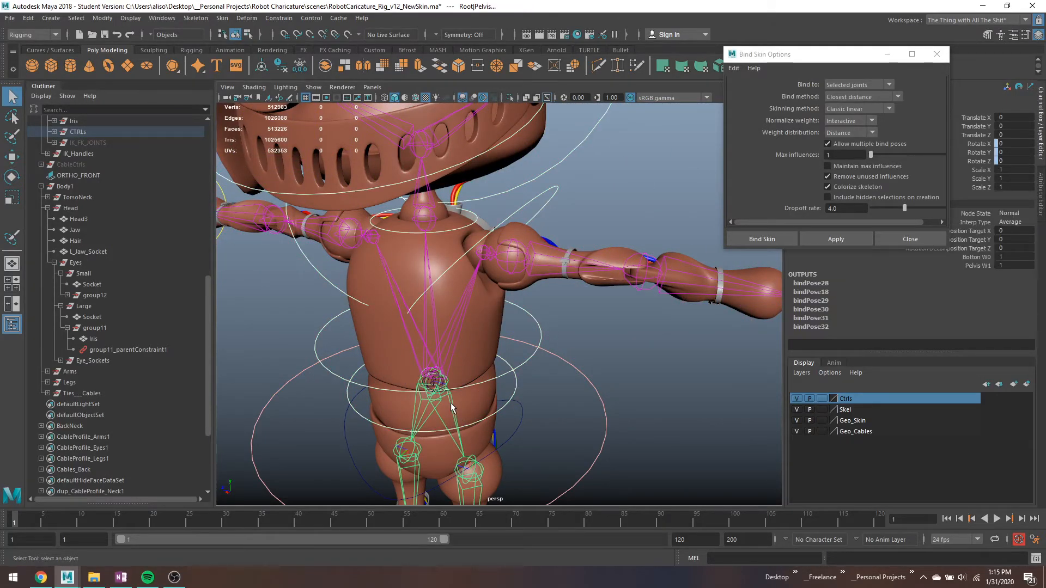
left_click_drag(450, 403, 578, 334, "alt")
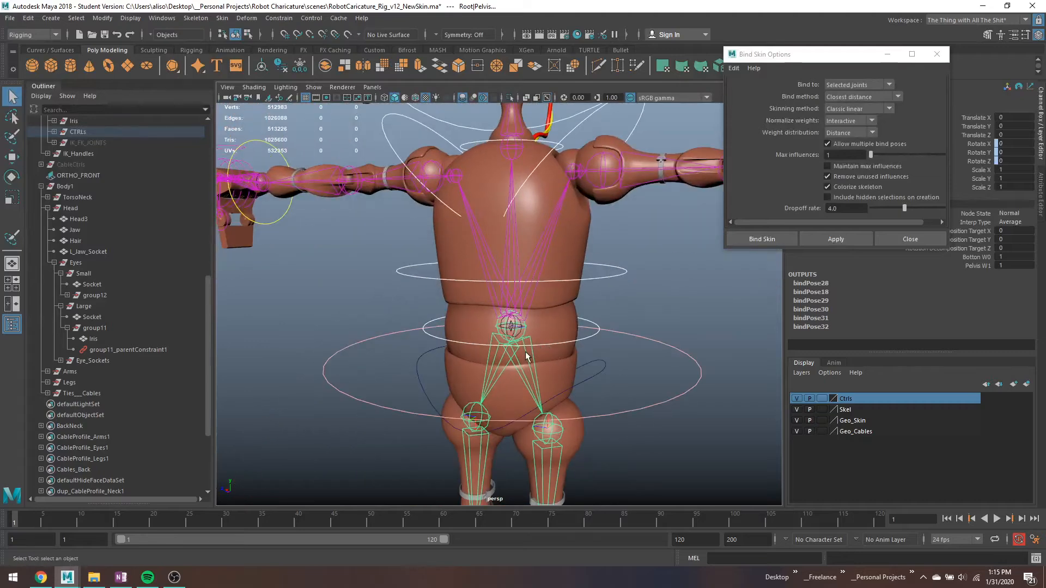
left_click(548, 381)
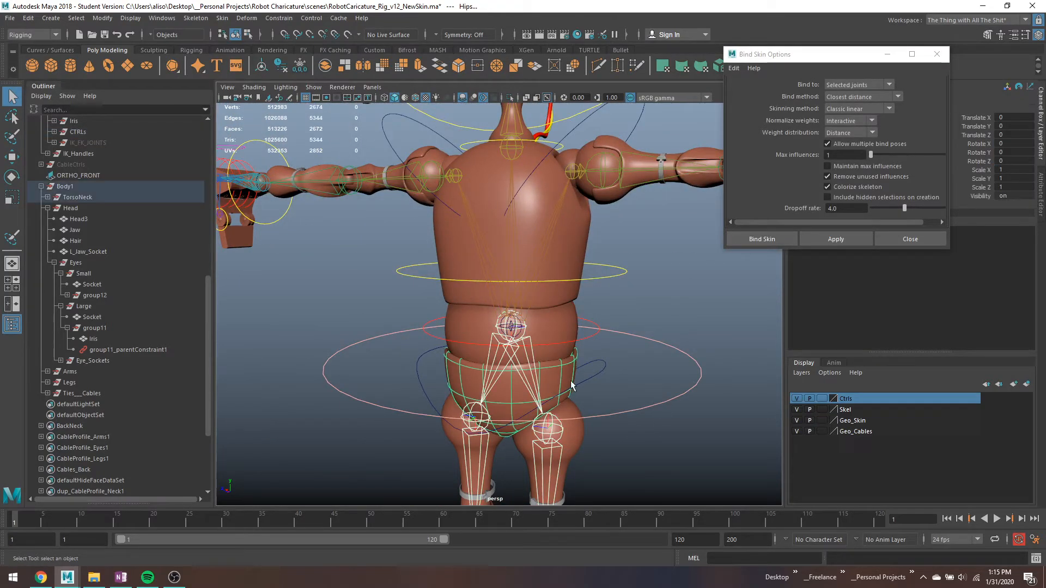
left_click(527, 339)
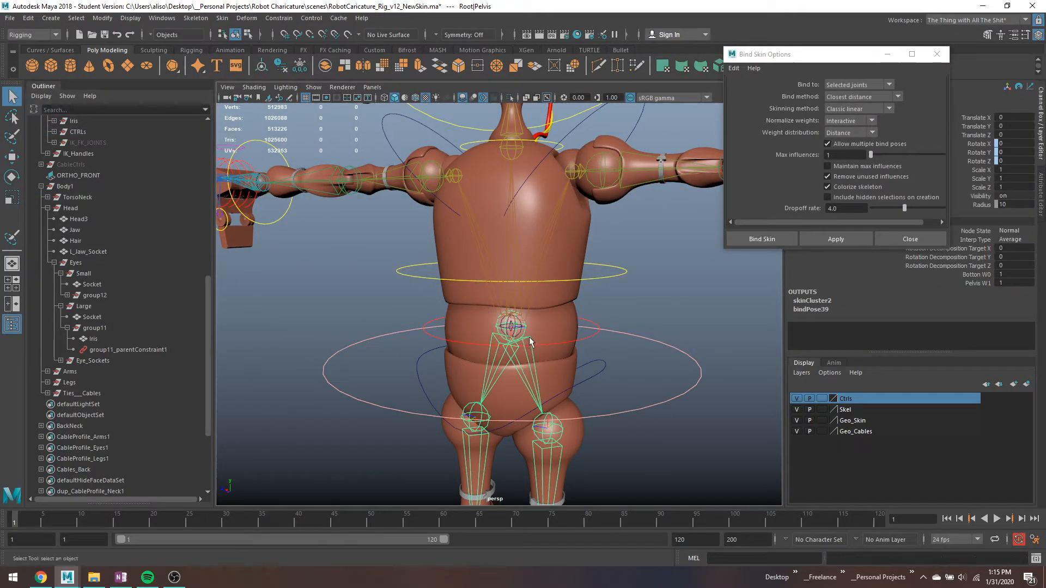
Step: Compare the Root, TorsoBall and Chest joints in the skeleton hierarchy, test-rotating a torso joint and undoing the rotation
scroll(113, 308, "up", 10)
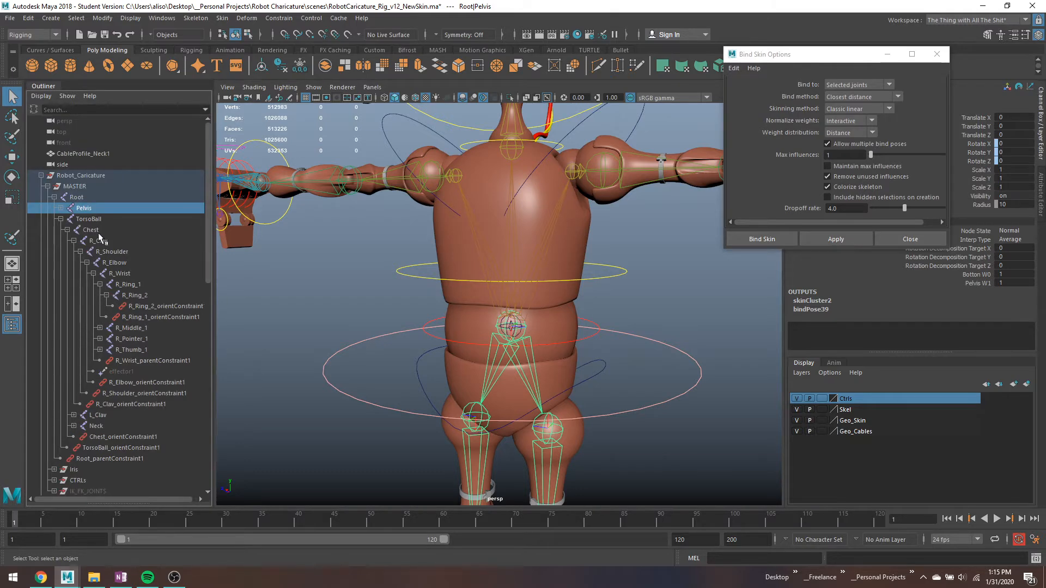
left_click(77, 197)
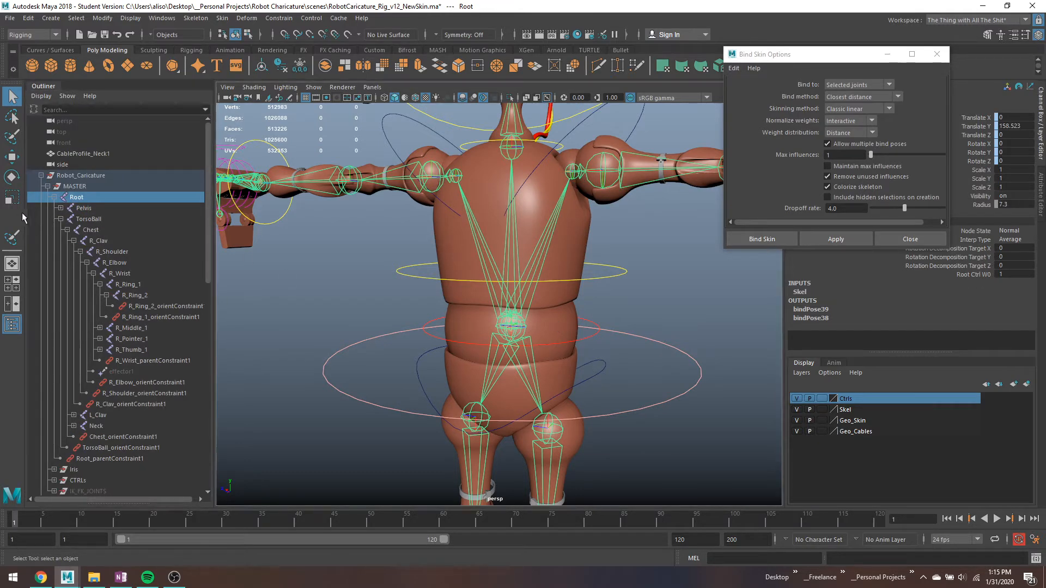
left_click(60, 219)
left_click(86, 219)
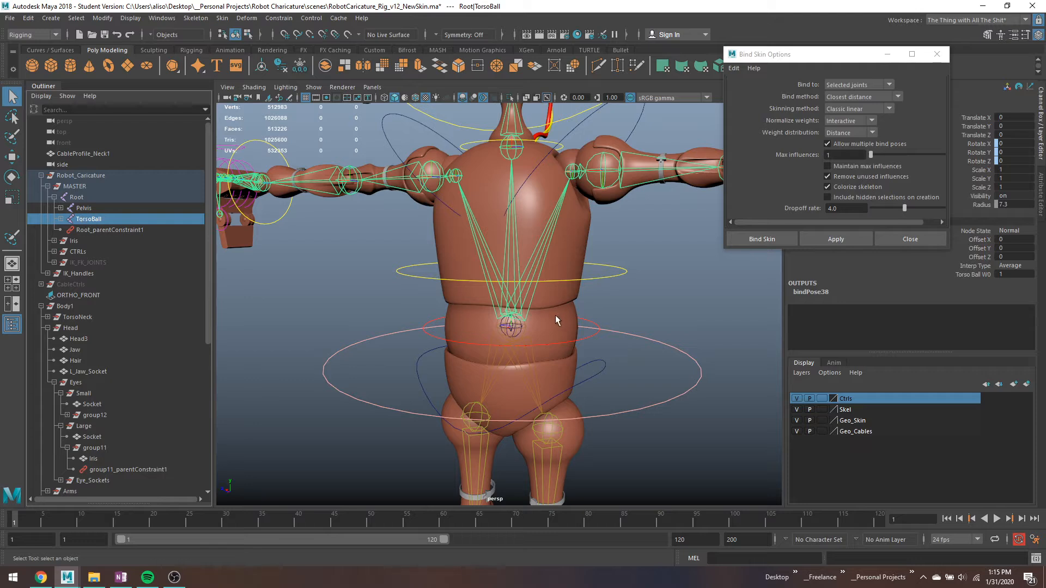
left_click(61, 219)
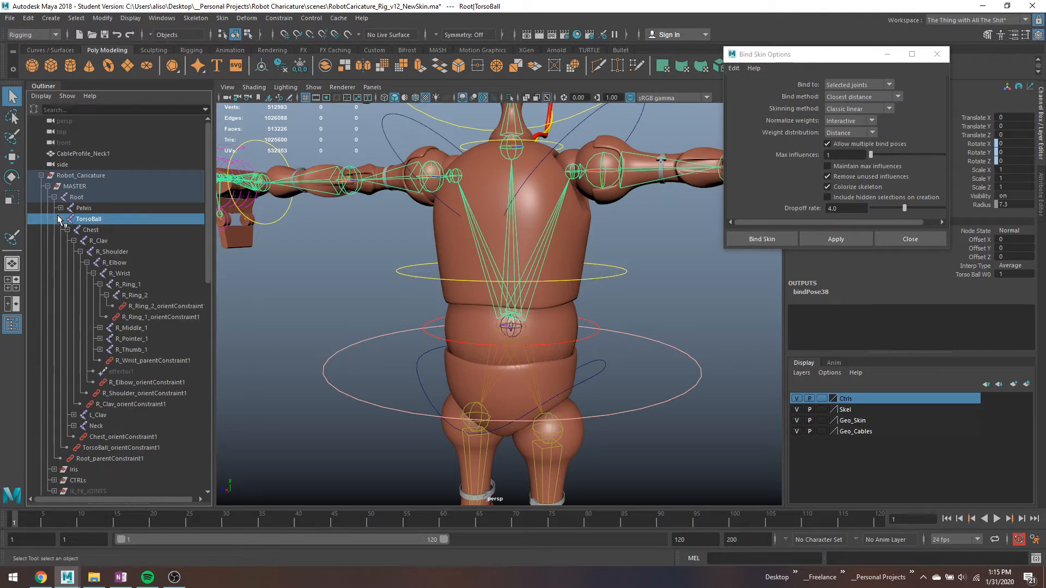
left_click(88, 230)
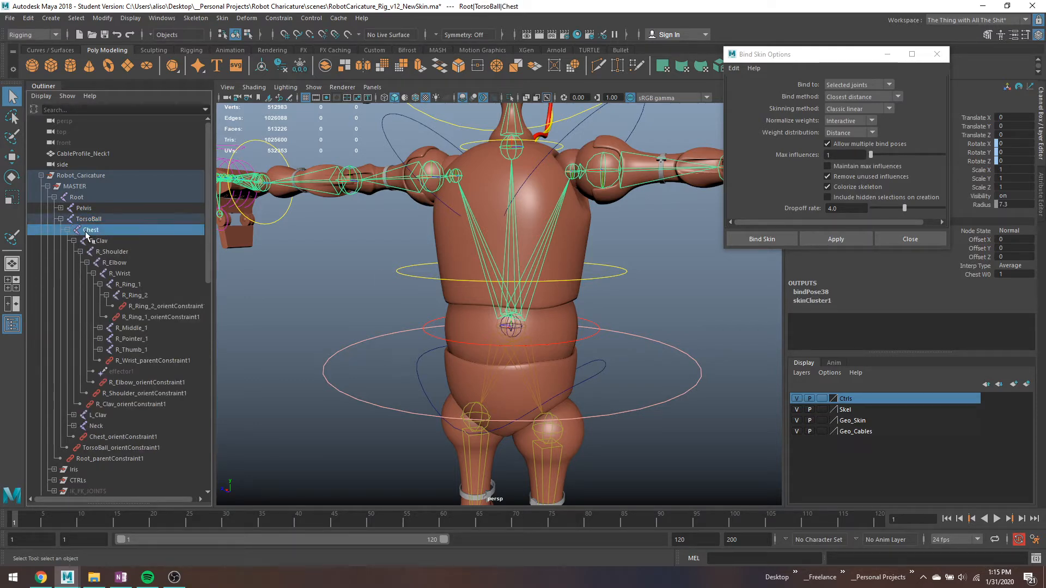
key("e")
left_click_drag(550, 294, 568, 308)
key("ctrl+z")
key("Up")
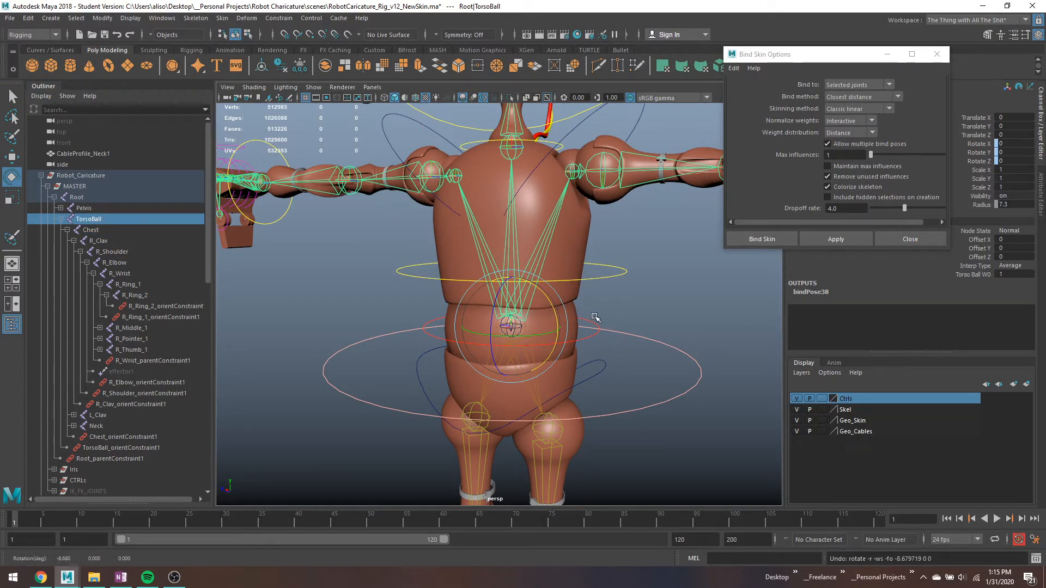
Step: Bind the waist mesh between the chest and hips to the TorsoBall joint
key("q")
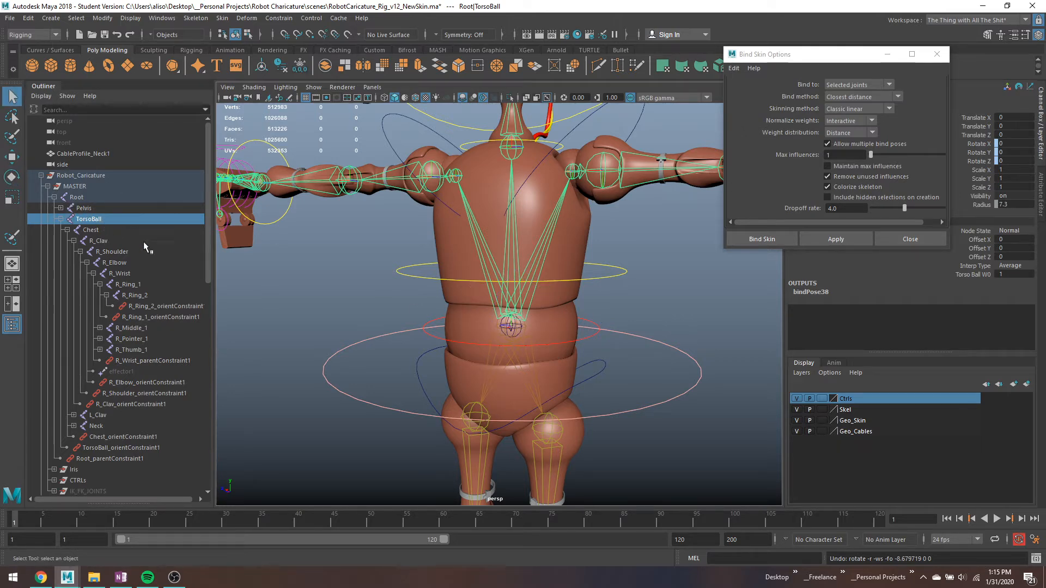
left_click(574, 318, "shift")
left_click(828, 239)
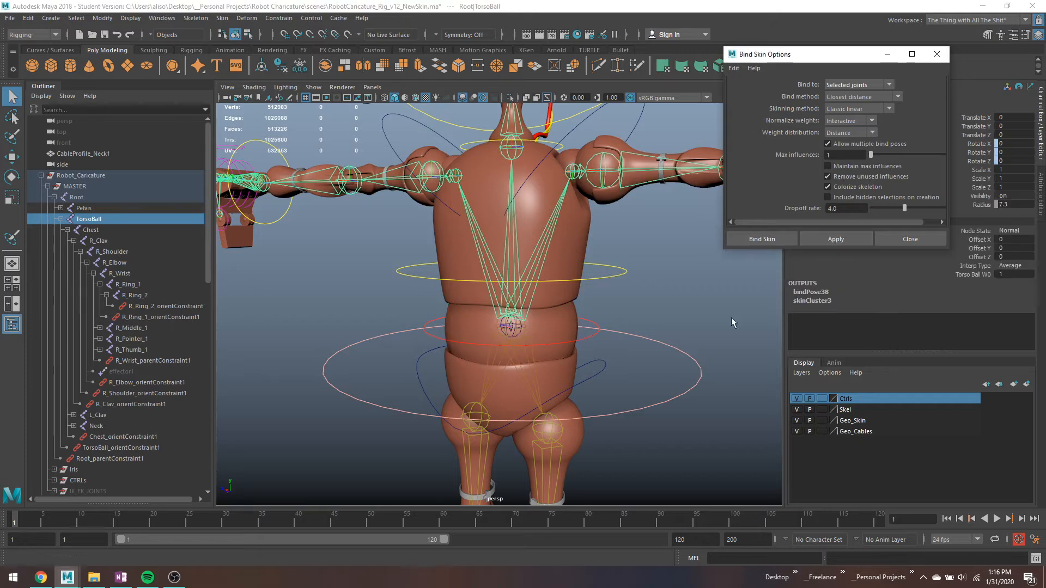
Step: Bind the left leg's Leg_Top mesh to the L_Hip joint
middle_click_drag(731, 322, 675, 209, "alt")
left_click(557, 351)
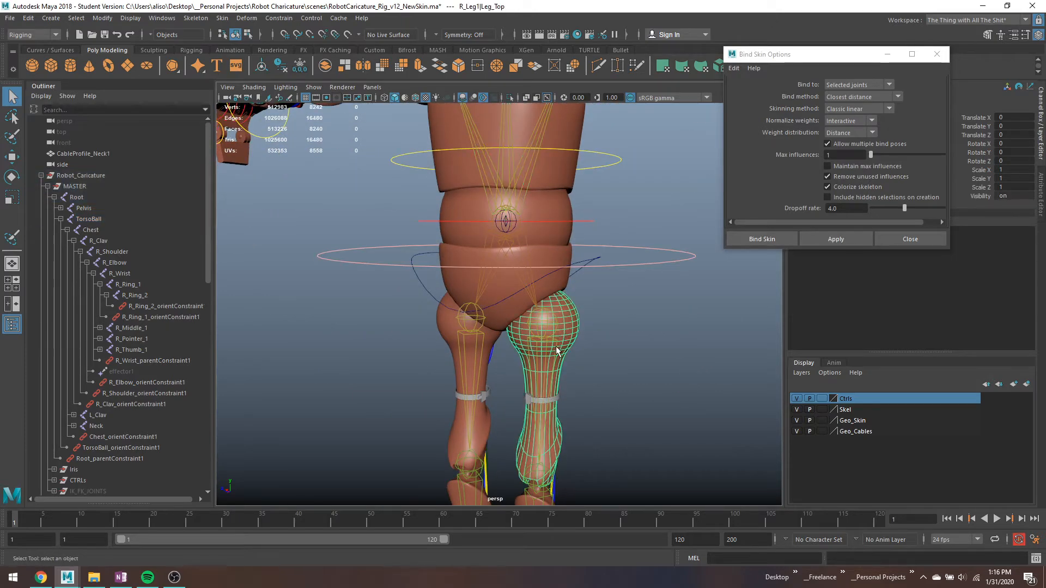
left_click(554, 344, "shift")
key("g")
middle_click_drag(552, 406, 558, 332, "alt")
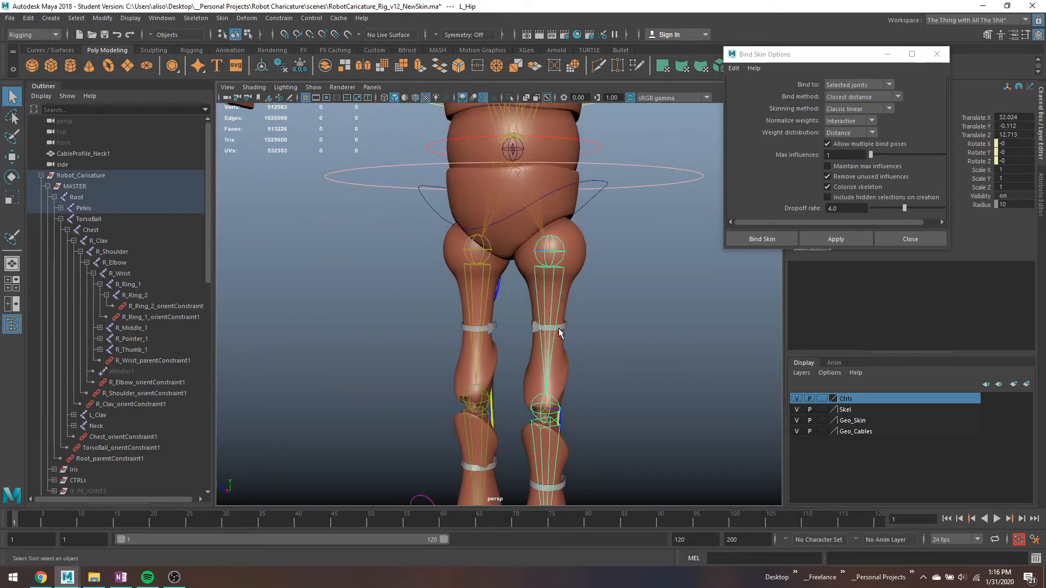
left_click(558, 328)
left_click(548, 311)
Step: Bind the left lower-leg mesh and the strap around it to the L_Knee joint
left_click(548, 446)
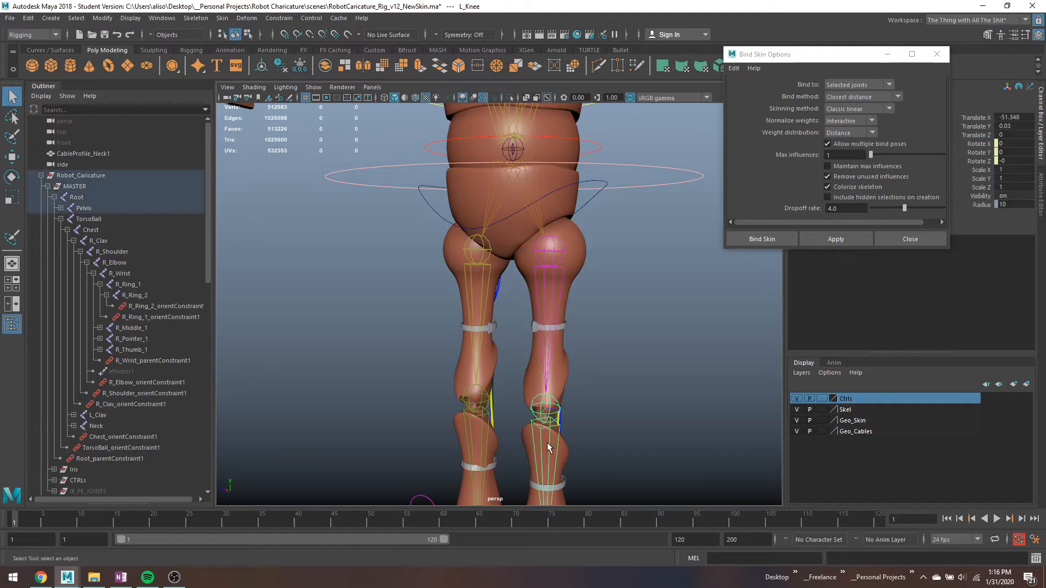
left_click(562, 455, "shift")
left_click(564, 485, "shift")
middle_click_drag(563, 480, 555, 327, "alt")
scroll(554, 308, "up", 4)
left_click(626, 409)
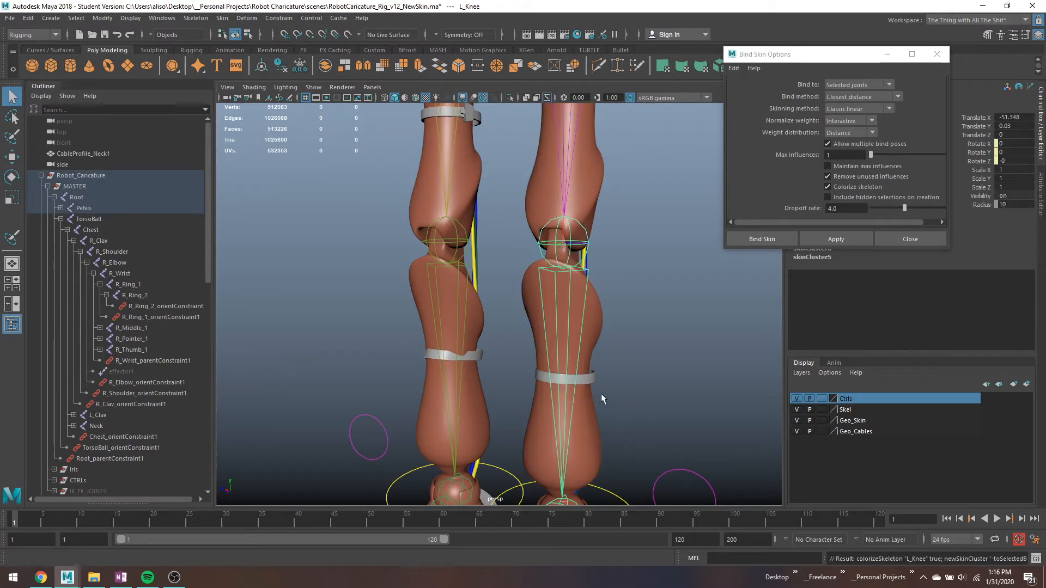
Step: Test the left leg's binding by raising the L_Ankle_IK control, and undo the move
scroll(595, 344, "down", 3)
left_click(570, 432)
key("w")
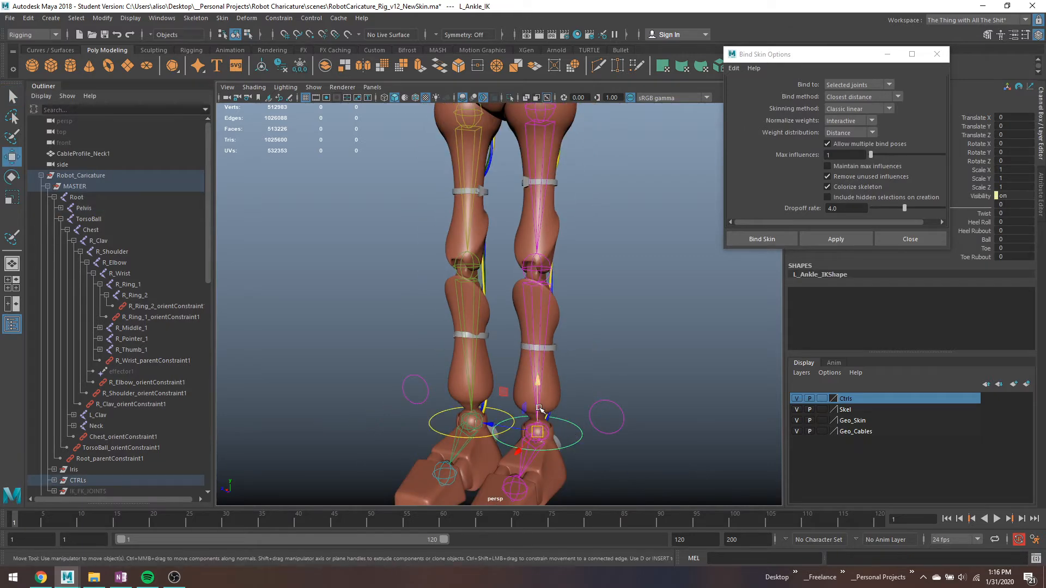
left_click_drag(538, 406, 511, 316)
key("ctrl+z")
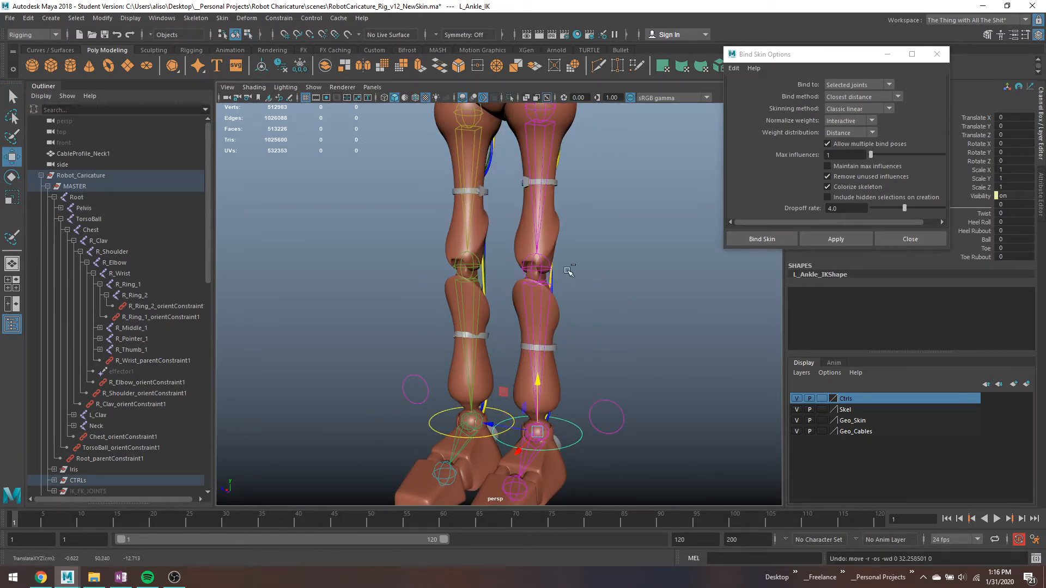
Step: Bind the strap around the left upper leg to the L_Hip joint
key("q")
left_click(554, 181)
left_click(553, 181, "shift")
key("g")
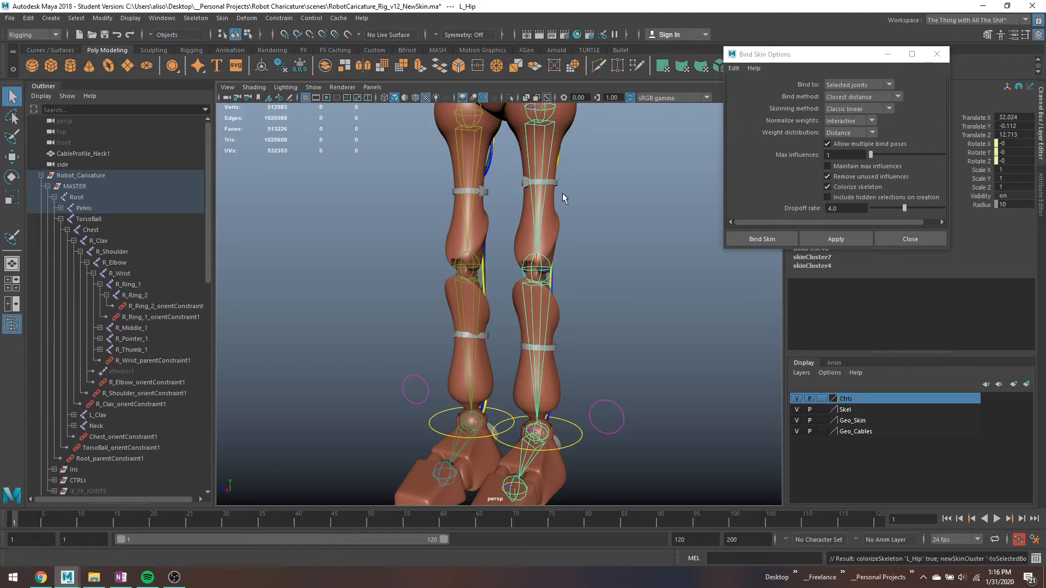
Step: Skin-bind the left foot pieces, attaching the toe mesh to the L_Ball joint
left_click_drag(537, 467, 605, 430, "alt")
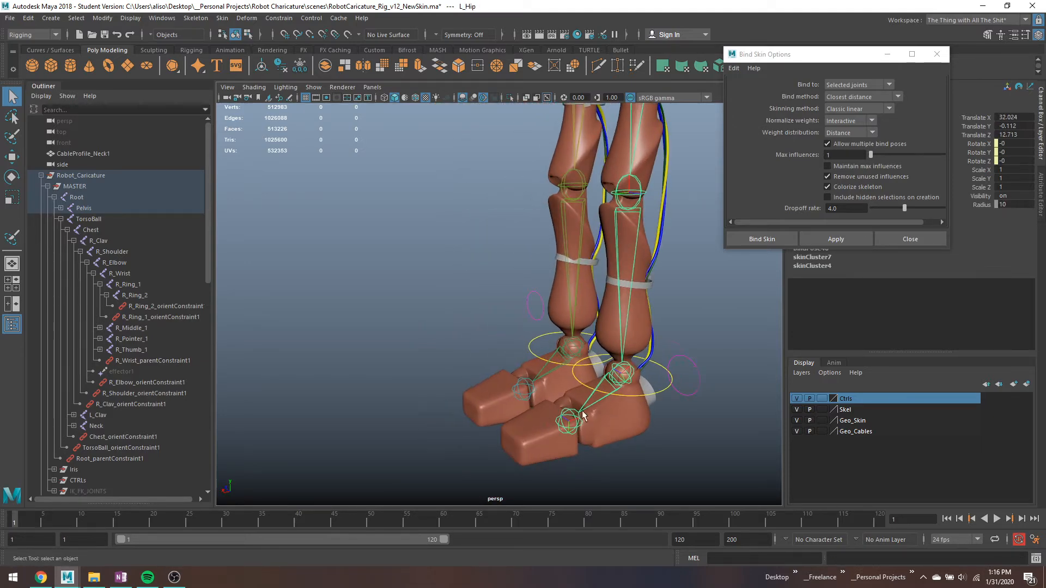
left_click(613, 423)
left_click(543, 440)
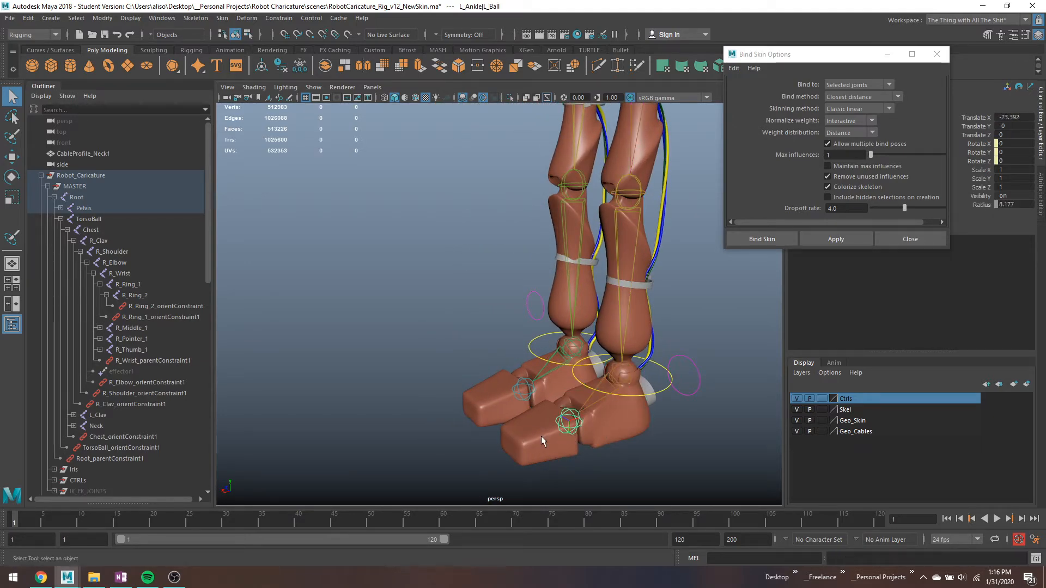
left_click(527, 442, "shift")
key("g")
Step: Bind the right toe mesh to the R_Ball joint and the right foot mesh to the R_Ankle joint
left_click(515, 391)
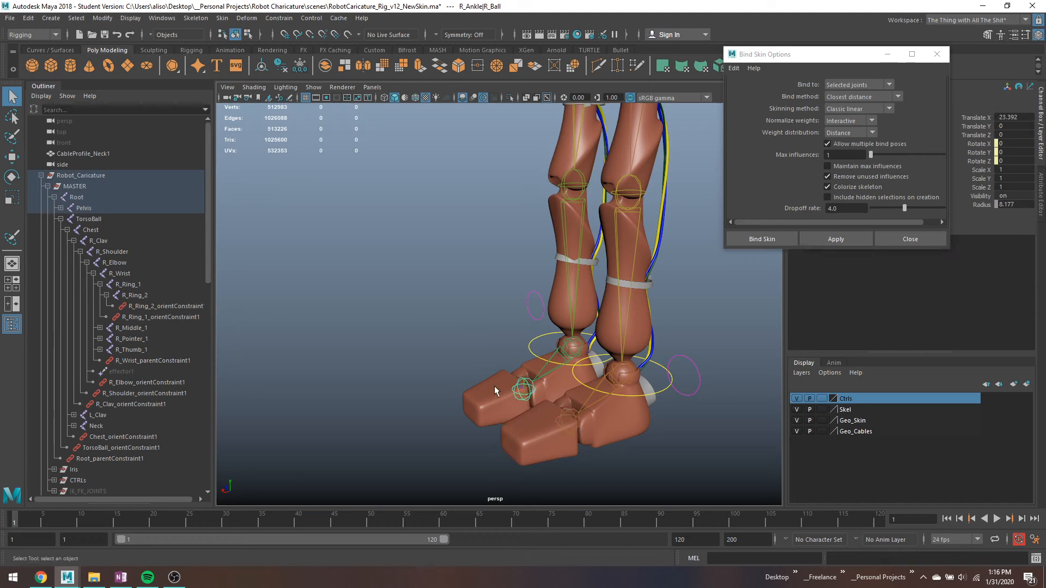
left_click(495, 387, "shift")
key("g")
left_click(542, 367)
left_click(570, 379, "shift")
key("g")
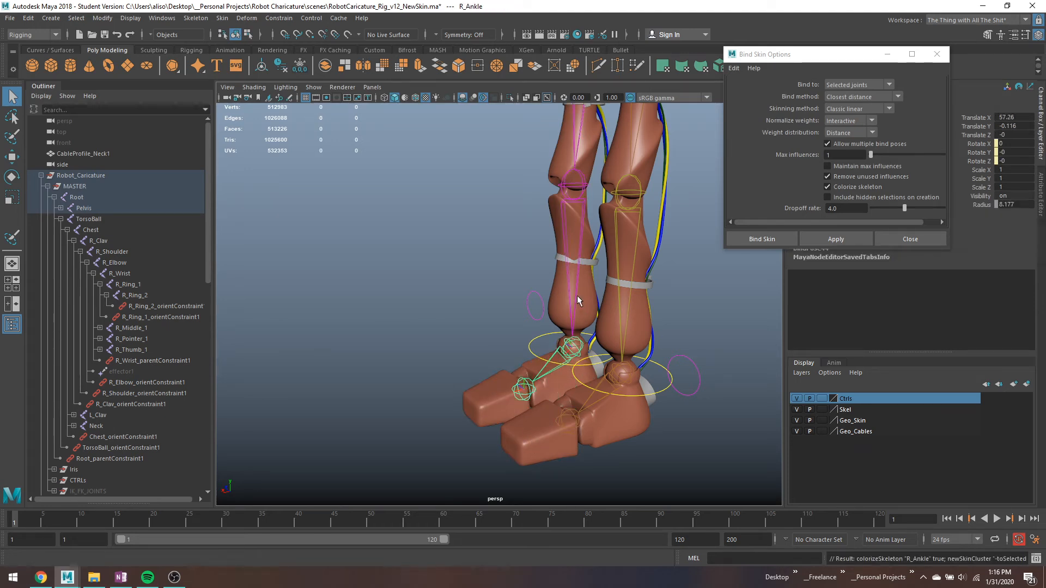
Step: Bind the right lower-leg mesh and its strap to the R_Knee joint
left_click(571, 229)
left_click(570, 227, "shift")
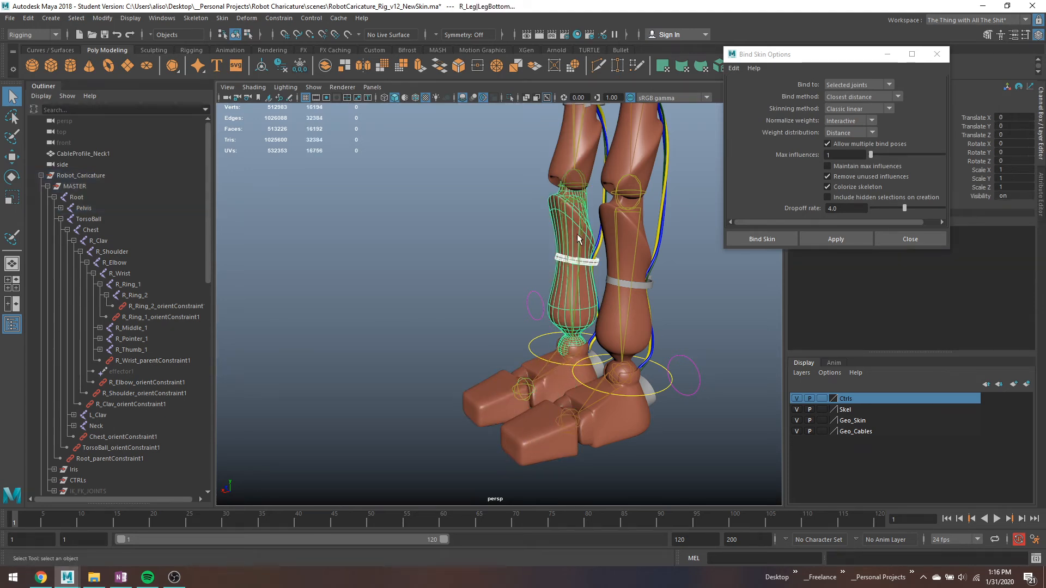
key("g")
scroll(569, 227, "down", 3)
middle_click_drag(569, 227, 546, 335, "alt")
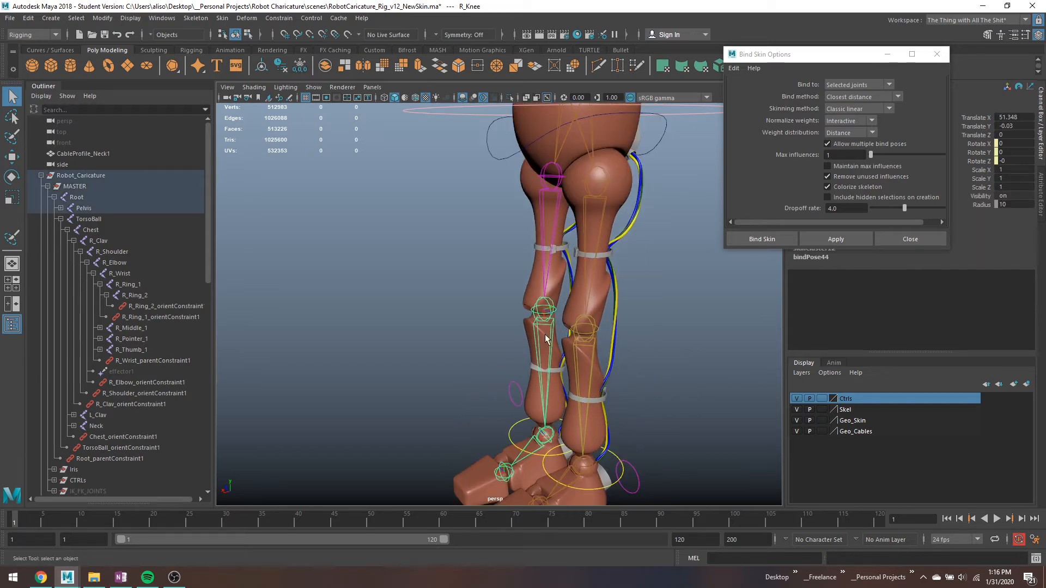
Step: Bind the right leg's Leg_Top mesh and its strap to the R_Hip joint
left_click(557, 262)
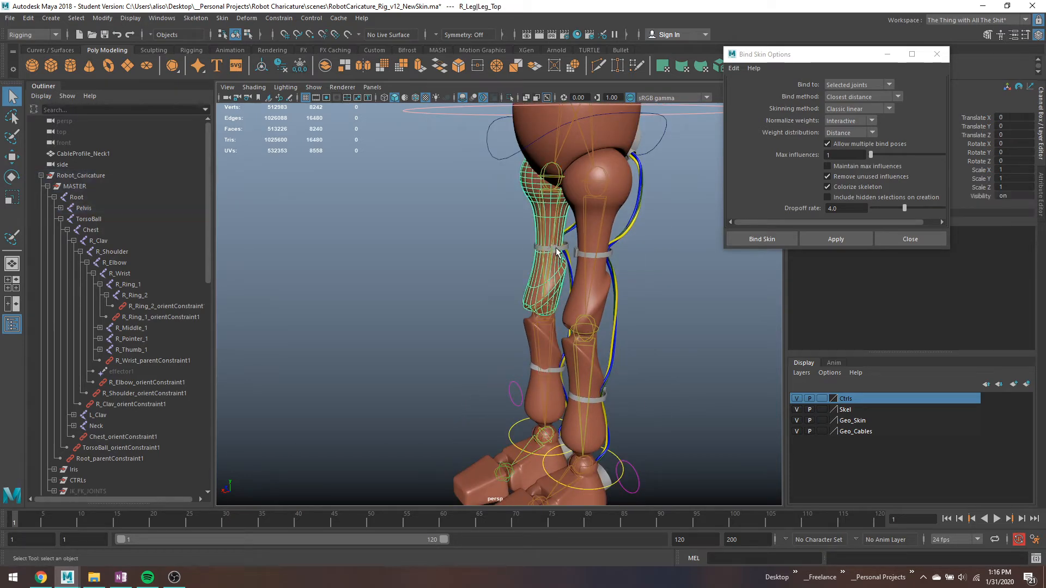
left_click(552, 246, "shift")
left_click(552, 177, "shift")
key("g")
Step: Bind the neck mesh to the Neck joint
middle_click_drag(656, 200, 629, 333, "alt")
left_click_drag(628, 334, 731, 326, "alt")
middle_click_drag(643, 267, 574, 409, "alt")
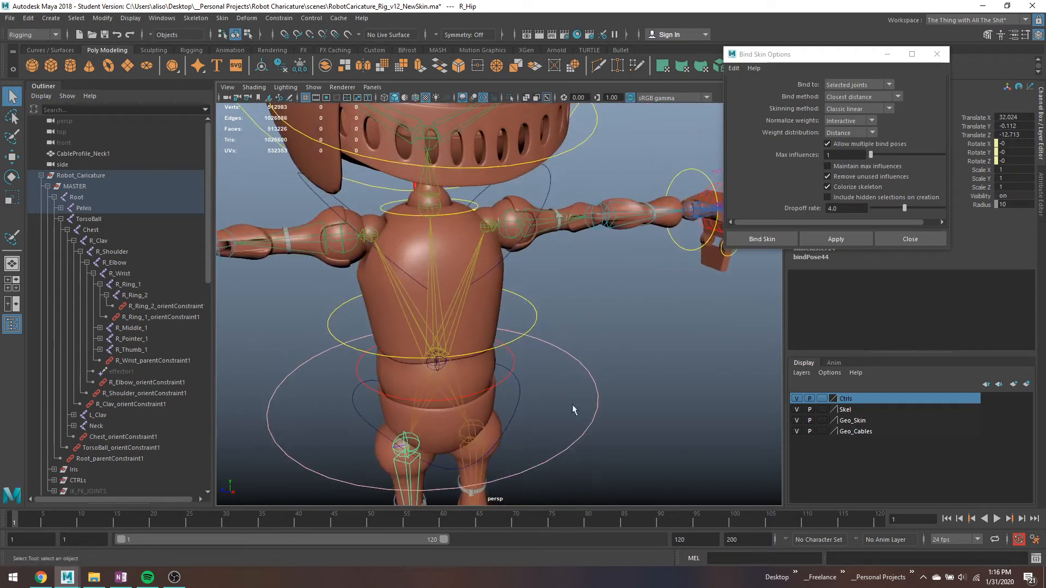
left_click(432, 217)
left_click(446, 195, "shift")
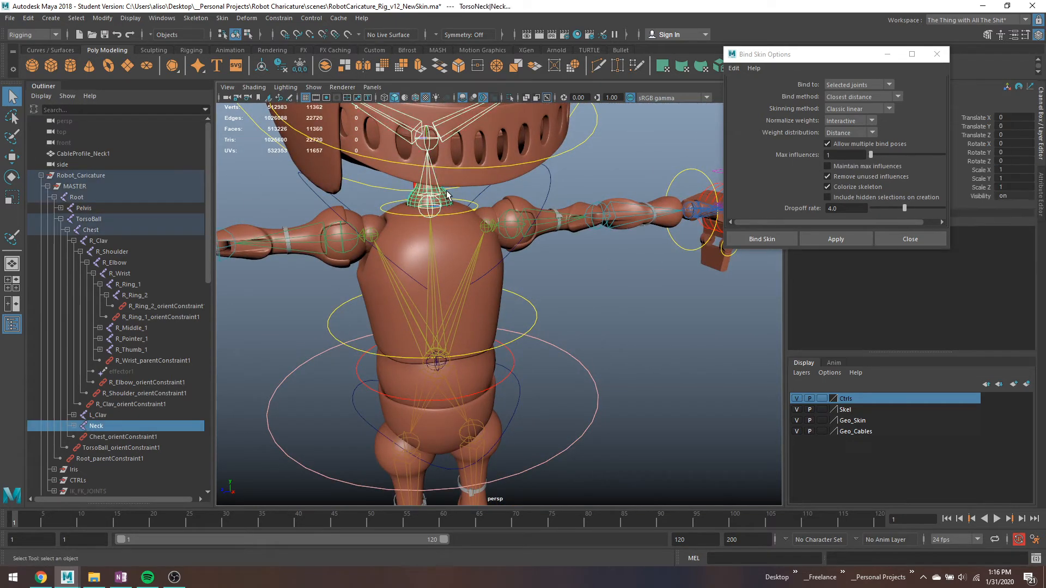
key("g")
Step: Select the left arm's Clav mesh together with the L_Shoulder joint
middle_click_drag(529, 245, 438, 254, "alt")
left_click_drag(437, 255, 423, 246, "alt")
left_click(409, 217)
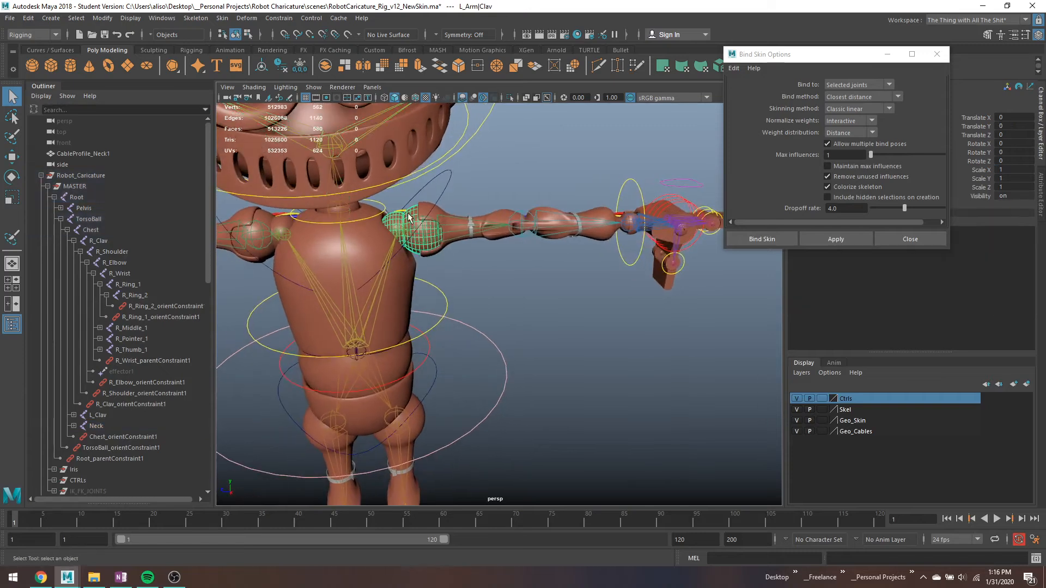
left_click(427, 233, "shift")
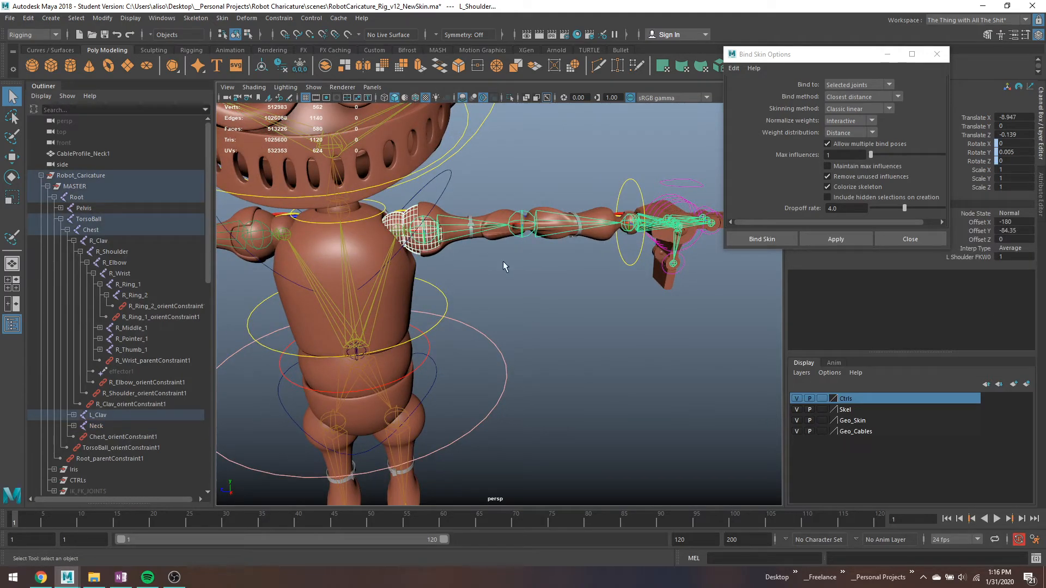
Step: Examine how the joints line up with the left forearm, hand and finger meshes
left_click_drag(509, 273, 593, 262, "alt")
middle_click_drag(593, 262, 542, 311, "alt")
scroll(403, 234, "up", 7)
middle_click_drag(634, 218, 583, 252, "alt")
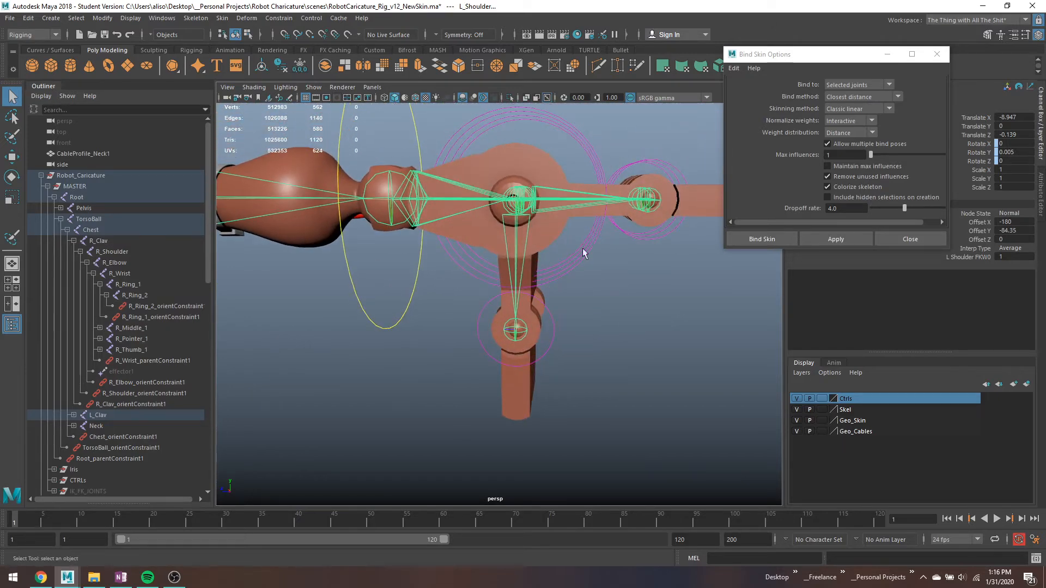
left_click_drag(557, 251, 578, 247, "alt")
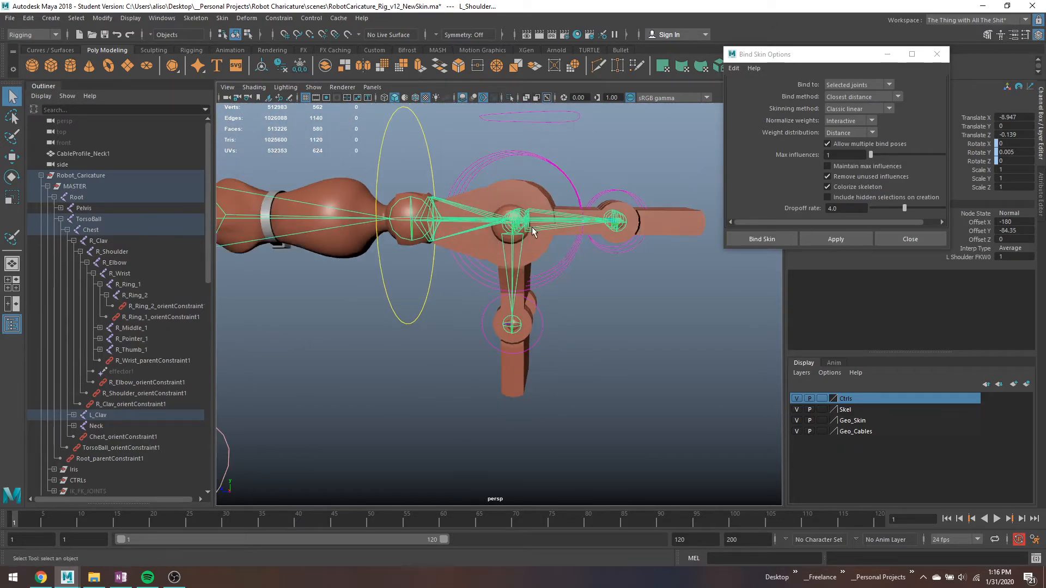
key("f")
scroll(430, 250, "down", 4)
middle_click_drag(397, 300, 542, 303, "alt")
scroll(544, 305, "up", 4)
middle_click_drag(628, 320, 562, 311, "alt")
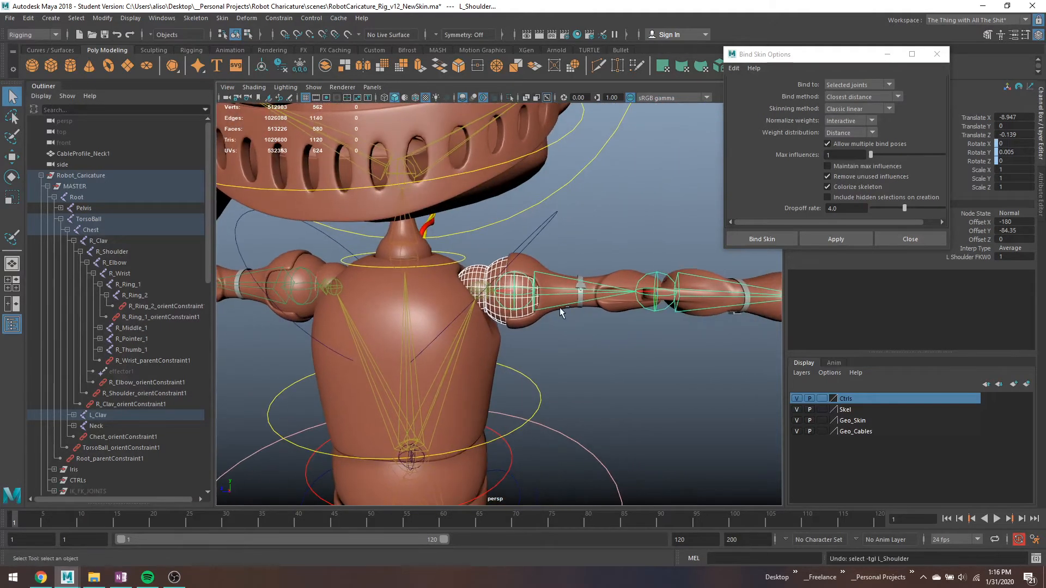
Step: Examine both arms and the right hand's pointer finger against their joints and controls
left_click(560, 308)
scroll(559, 307, "down", 3)
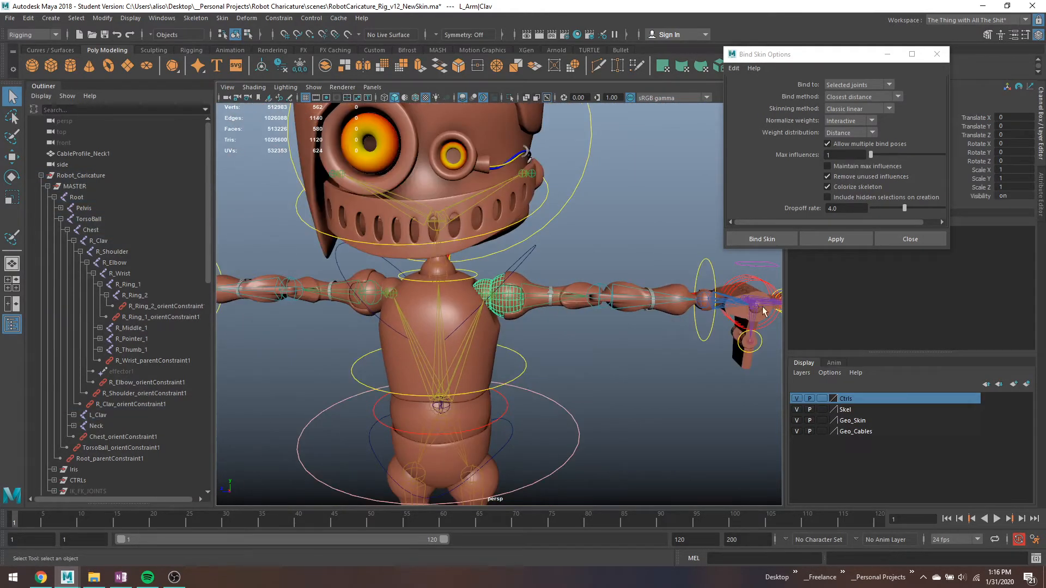
scroll(755, 319, "up", 2)
middle_click_drag(755, 319, 409, 288, "alt")
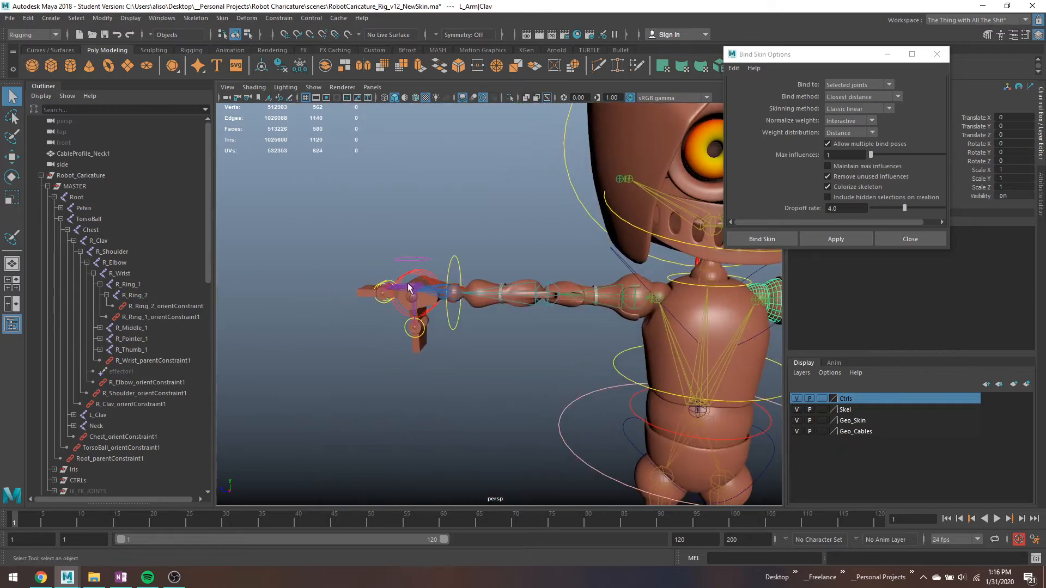
left_click(384, 296)
key("f")
scroll(384, 296, "down", 3)
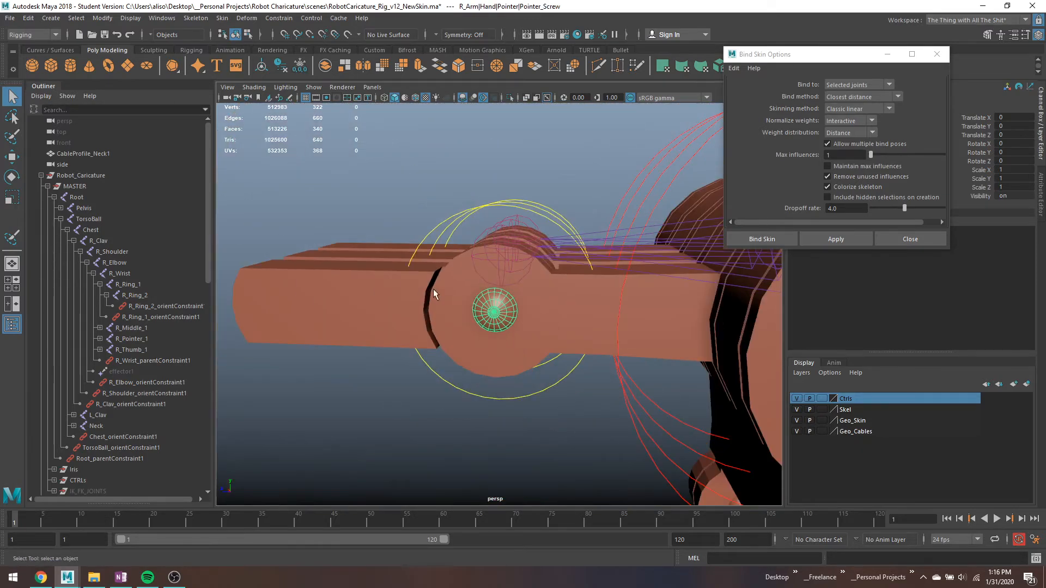
left_click_drag(502, 273, 511, 264, "alt")
middle_click_drag(527, 282, 155, 289, "alt")
scroll(385, 303, "down", 5)
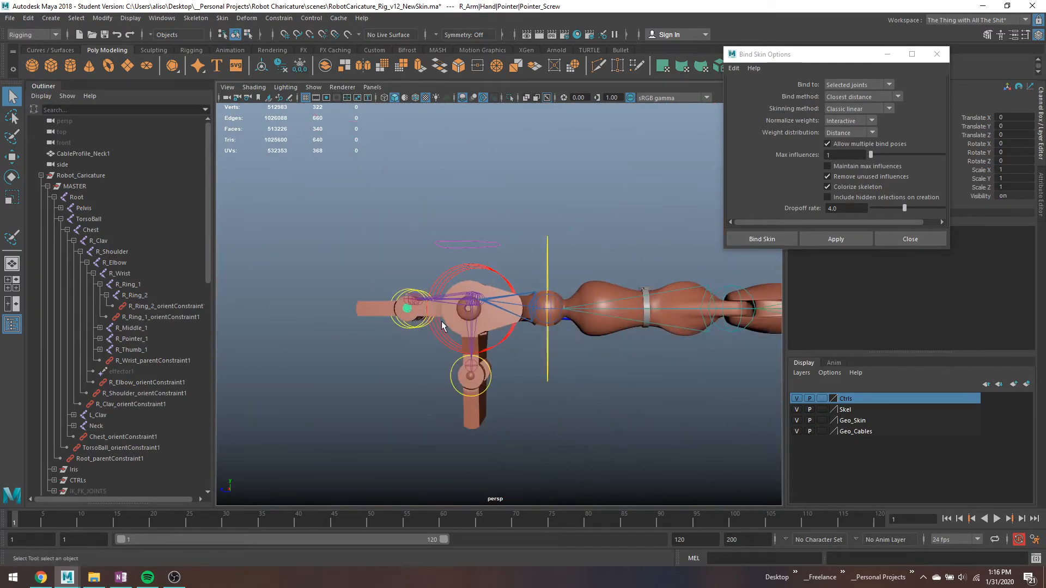
middle_click_drag(468, 317, 134, 313, "alt")
scroll(692, 275, "down", 5)
middle_click_drag(692, 275, 516, 280, "alt")
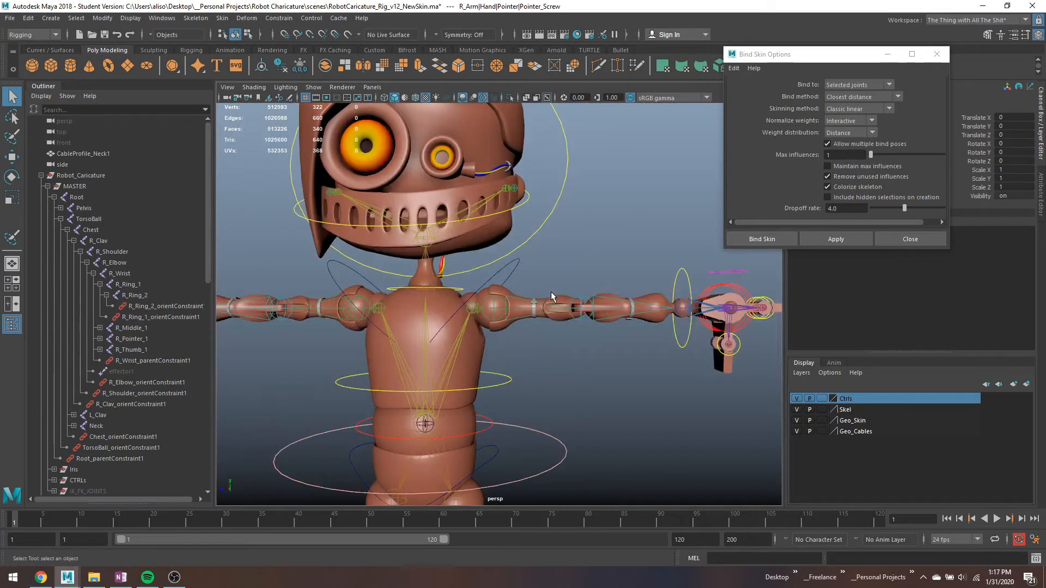
left_click_drag(550, 295, 556, 310, "alt")
left_click_drag(526, 250, 532, 256, "alt")
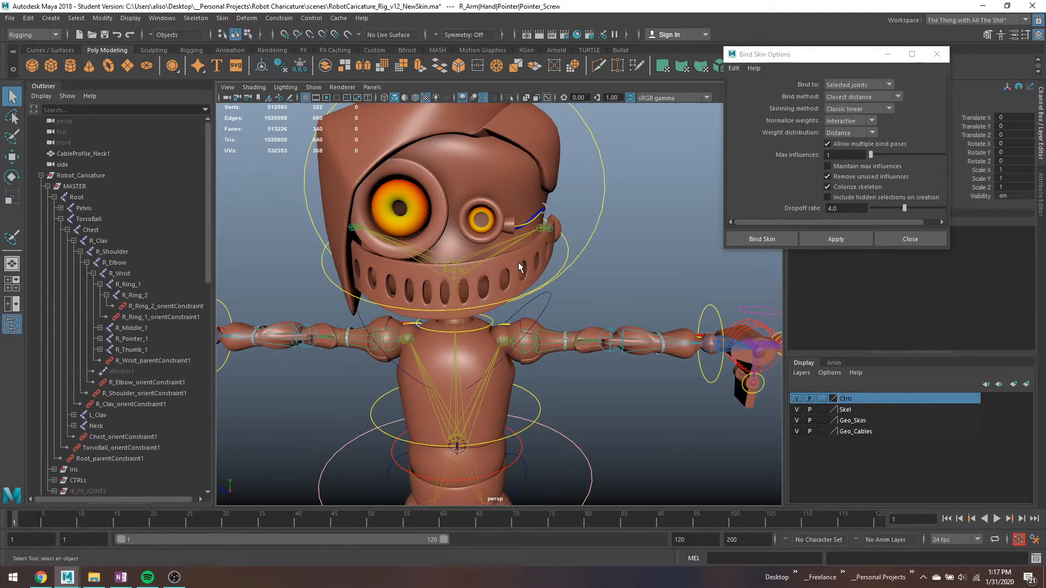
Step: Bind the HeadJaw mesh to the L_Jaw_1 joint
left_click(533, 257)
scroll(547, 239, "up", 6)
middle_click_drag(573, 226, 509, 428, "alt")
left_click_drag(508, 428, 544, 320, "alt")
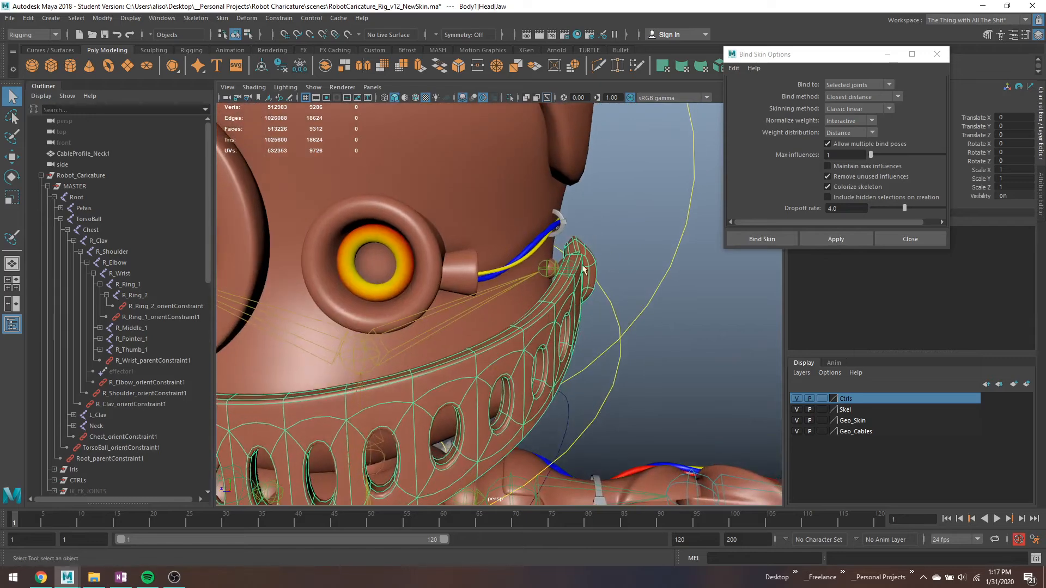
left_click(571, 267, "shift")
left_click(550, 273)
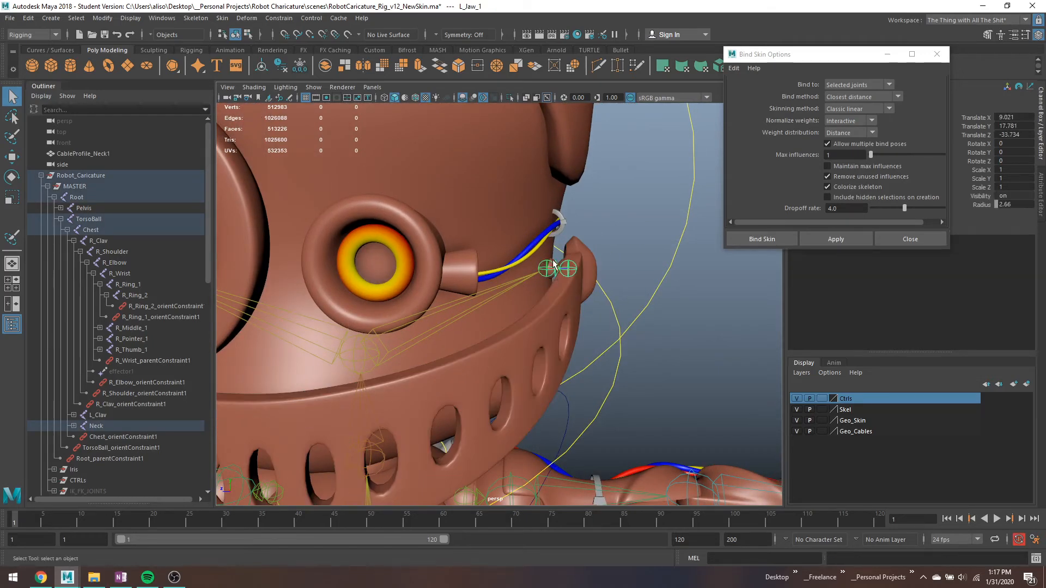
left_click(554, 261, "shift")
left_click_drag(555, 260, 551, 272, "alt")
key("g")
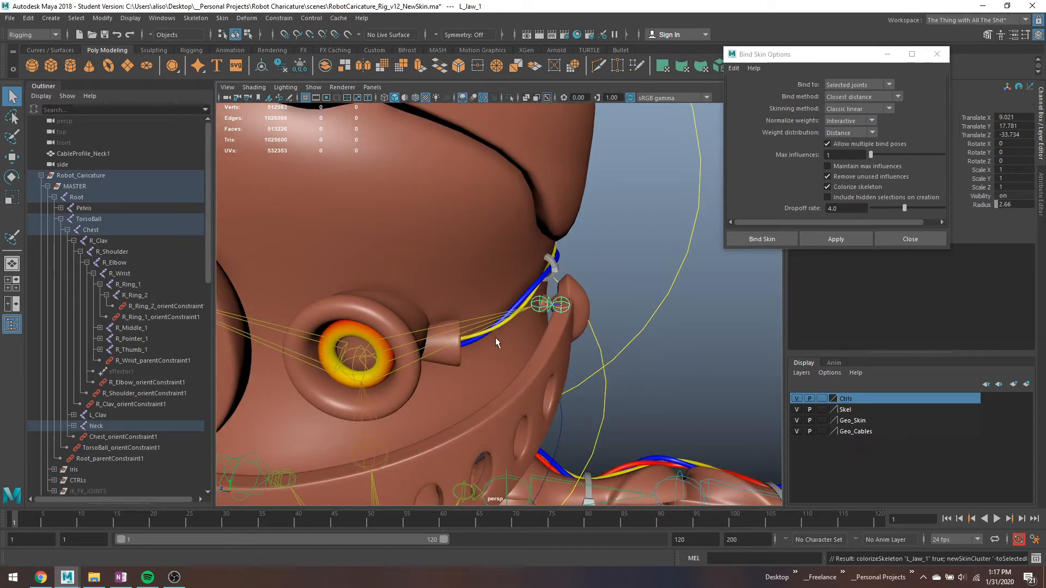
Step: Select the pCylinder3 cable connector, head, hair, and Large and Small eye Socket meshes together
left_click(453, 364)
left_click_drag(453, 364, 458, 345, "alt")
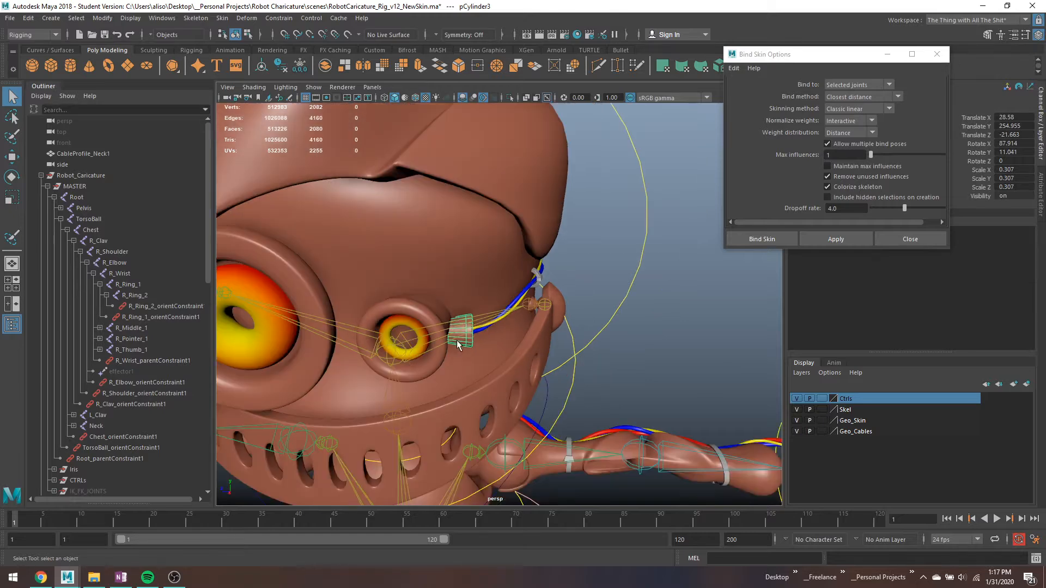
left_click(447, 281, "shift")
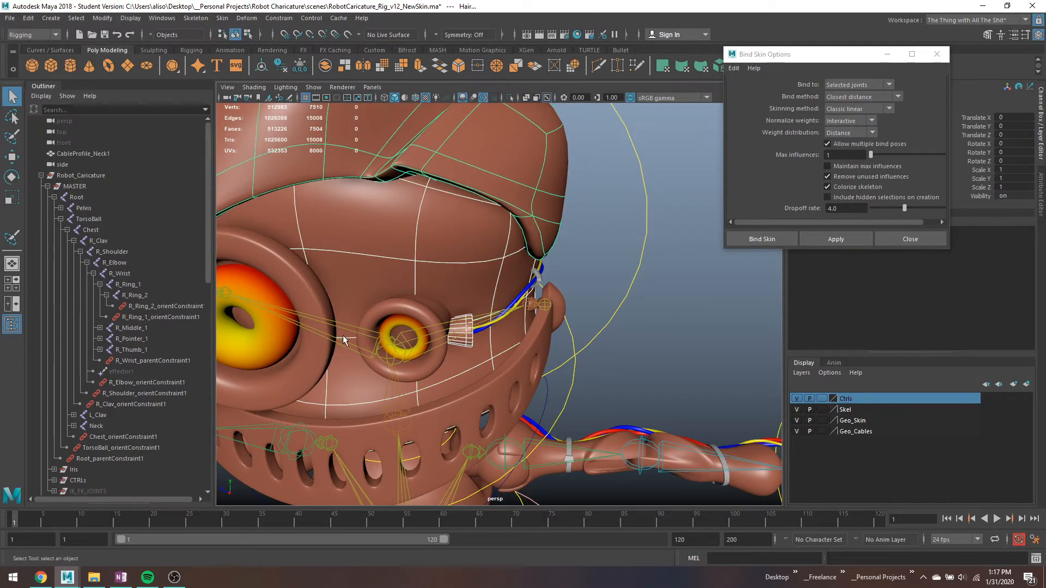
left_click_drag(346, 341, 406, 316, "alt")
left_click(420, 283, "shift")
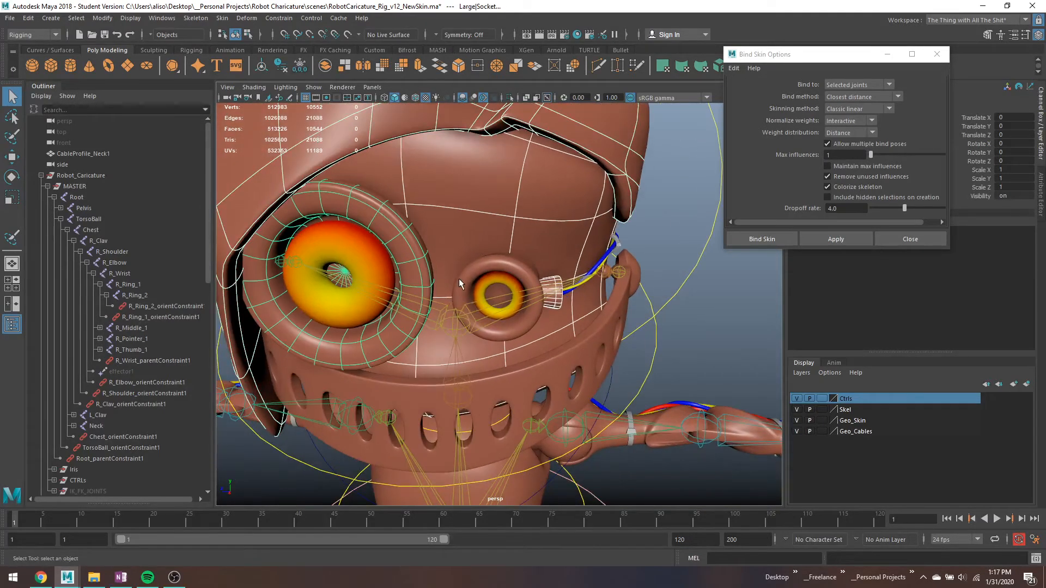
left_click(459, 283, "shift")
left_click_drag(459, 283, 339, 315, "alt")
Step: Add the pCylinder4 mesh to the head selection using wireframe display, leaving the iris mesh out
key("4")
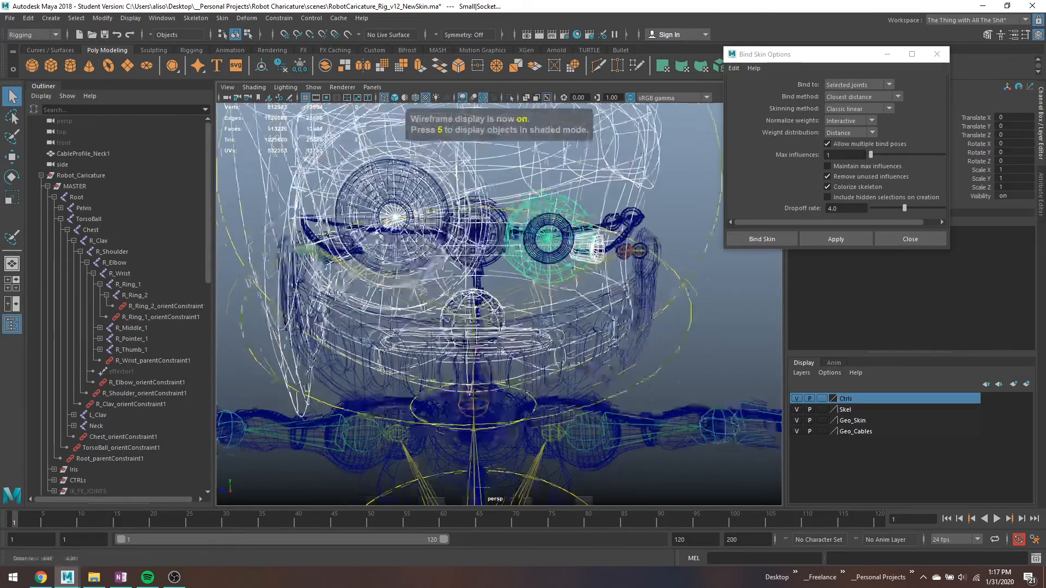
scroll(335, 294, "up", 5)
left_click(274, 253, "shift")
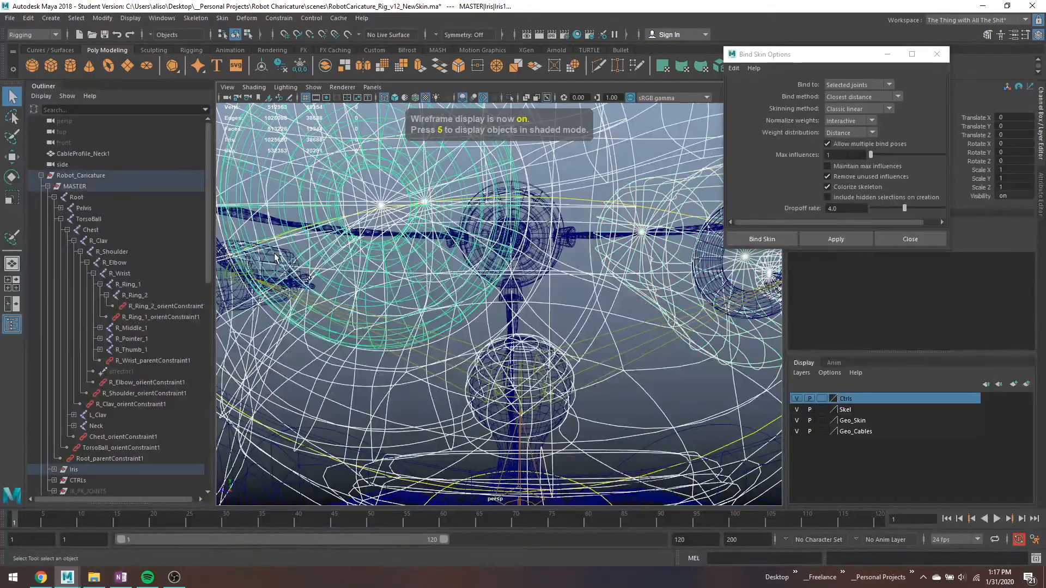
left_click(274, 252, "shift")
left_click(306, 249, "ctrl")
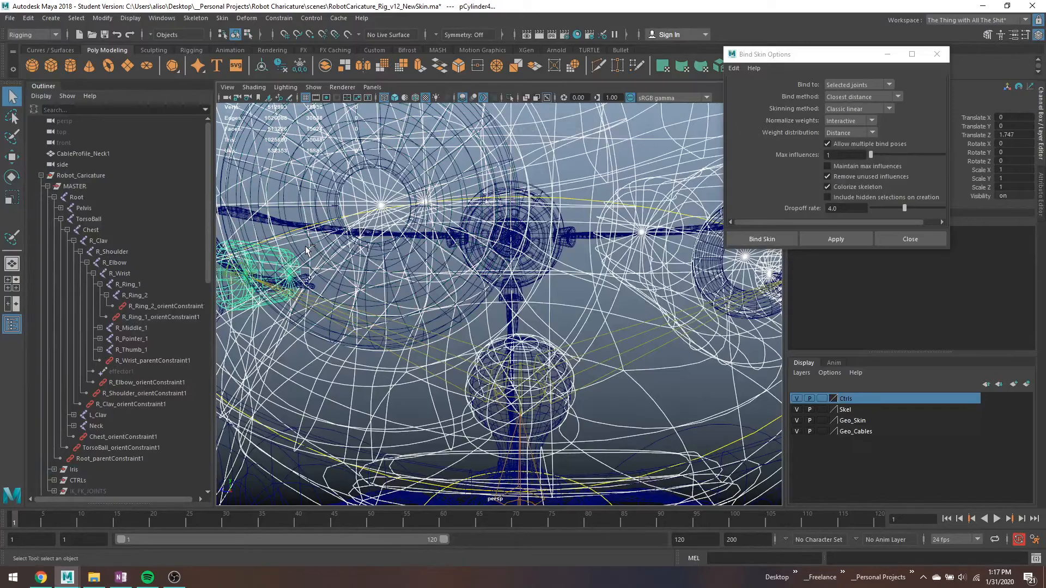
key("5")
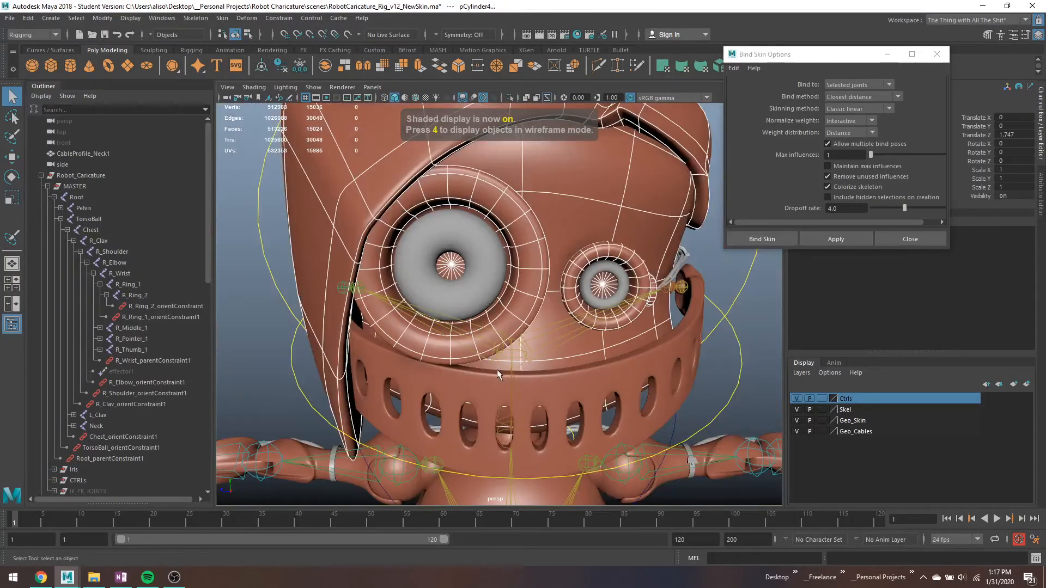
Step: Add the Hub_Head mesh at the back and bind all selected head meshes to the Head joint
left_click_drag(497, 373, 407, 303, "alt")
left_click(531, 270)
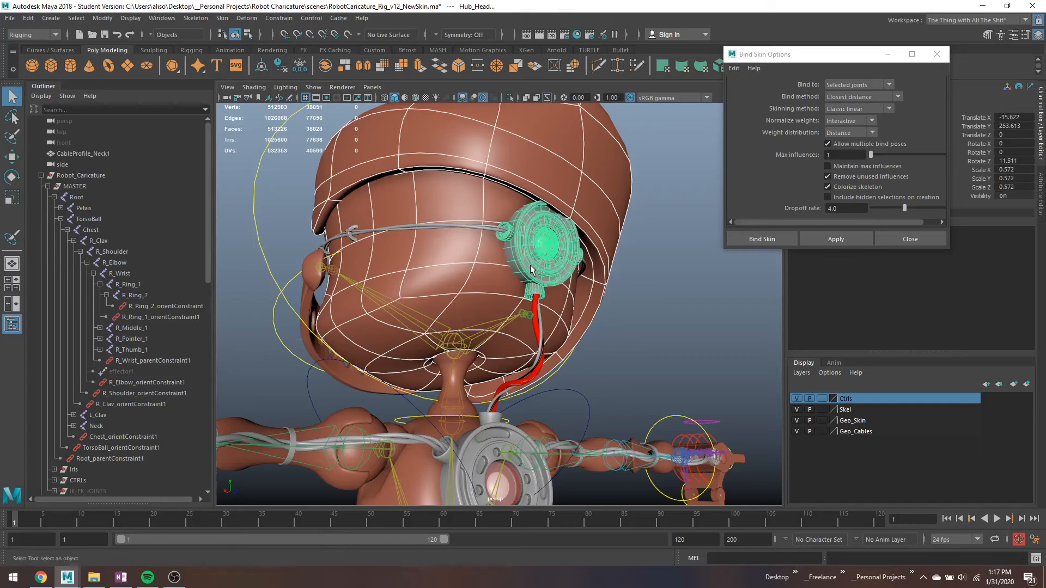
left_click(481, 329, "shift")
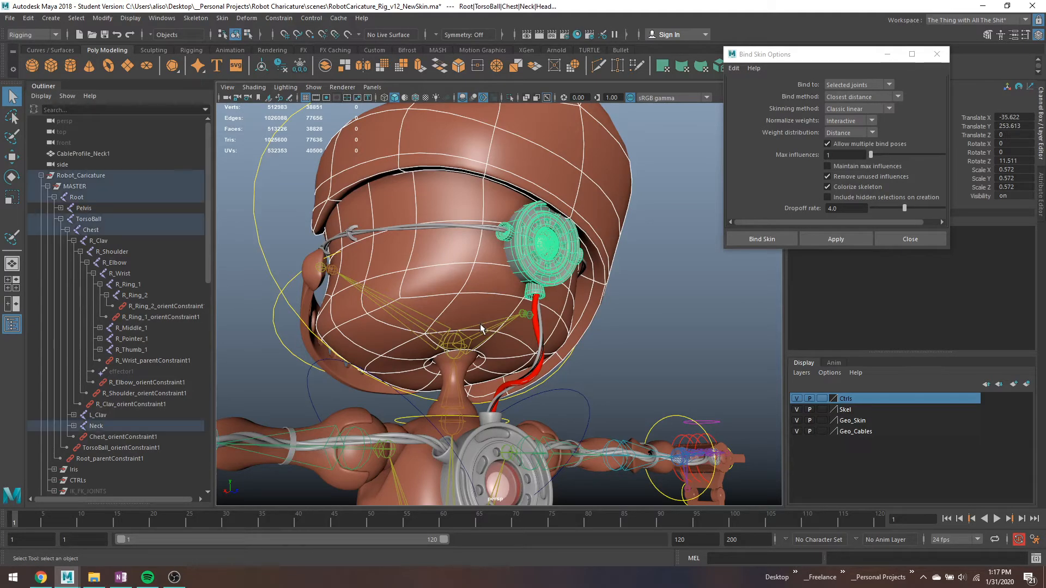
left_click(850, 243)
Step: Rotate the Head control to test the head binding, and undo the rotation
left_click_drag(395, 306, 375, 244, "alt")
left_click(427, 141)
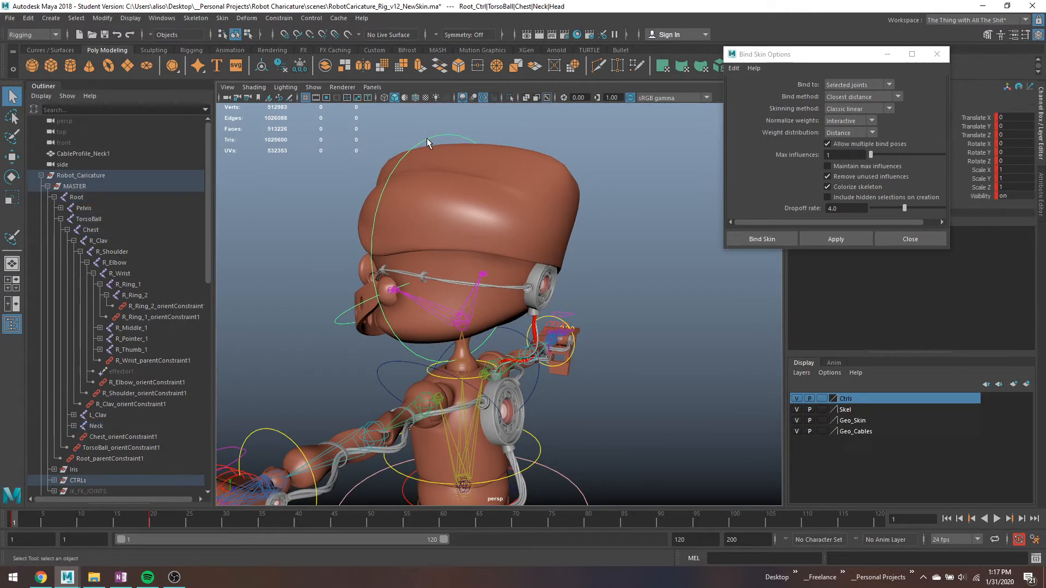
key("e")
left_click_drag(502, 295, 477, 293)
key("ctrl+z")
key("q")
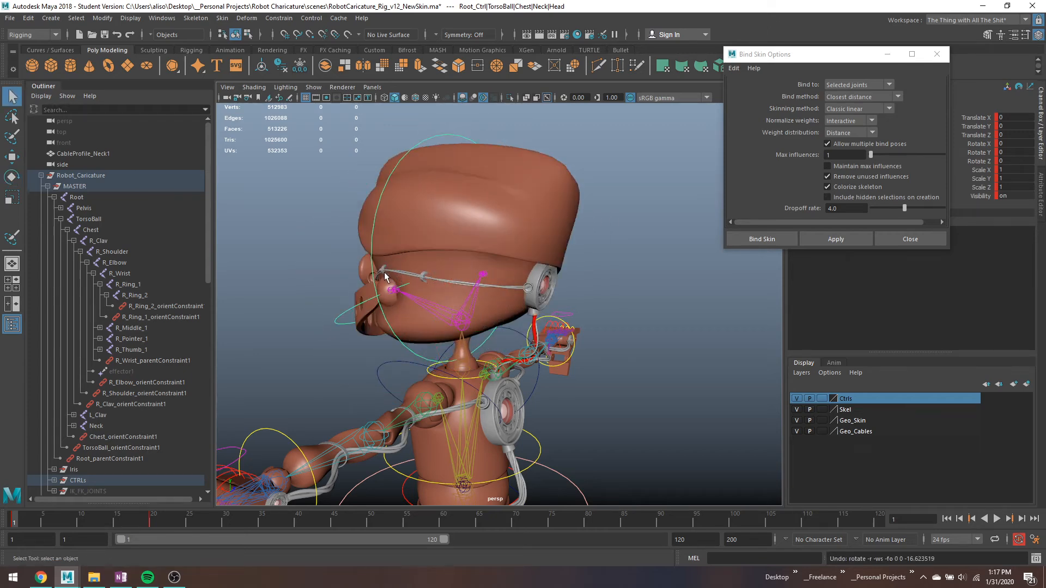
Step: Bind the cable along the side of the head and its Zip_Tie5 and Zip_Tie6 meshes to the Head joint
left_click(402, 277)
left_click(424, 279)
key("f")
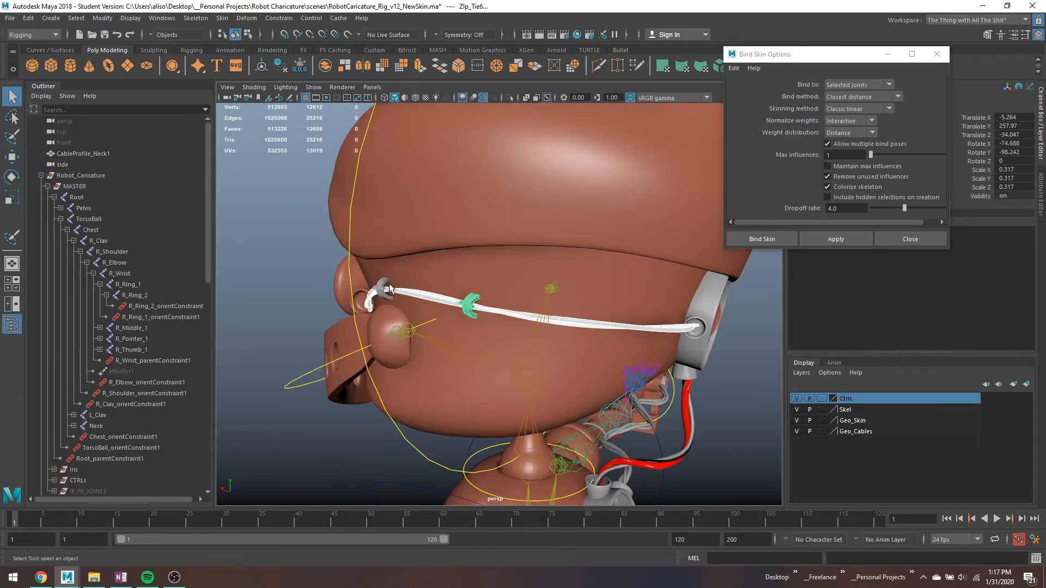
left_click(383, 289)
left_click(541, 376)
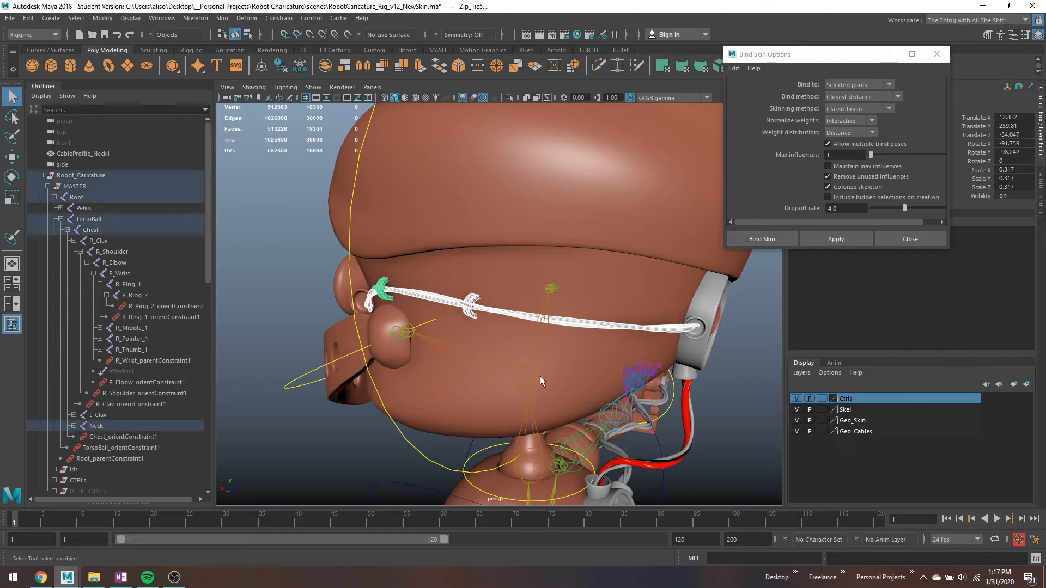
left_click_drag(549, 383, 458, 308, "alt")
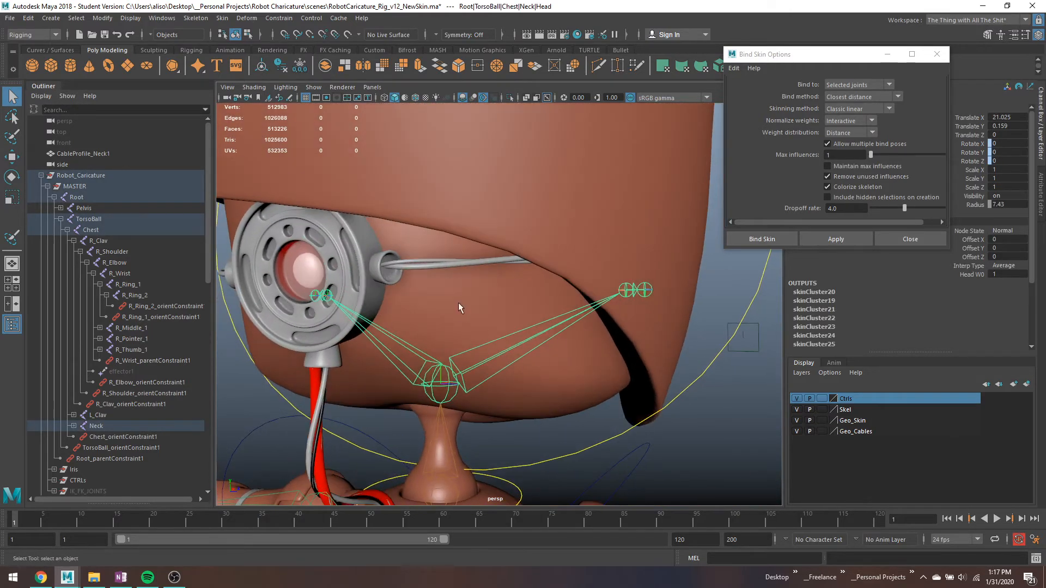
Step: Bind the Head_R cable mesh beside the rear head hub to the Head joint
left_click(440, 263)
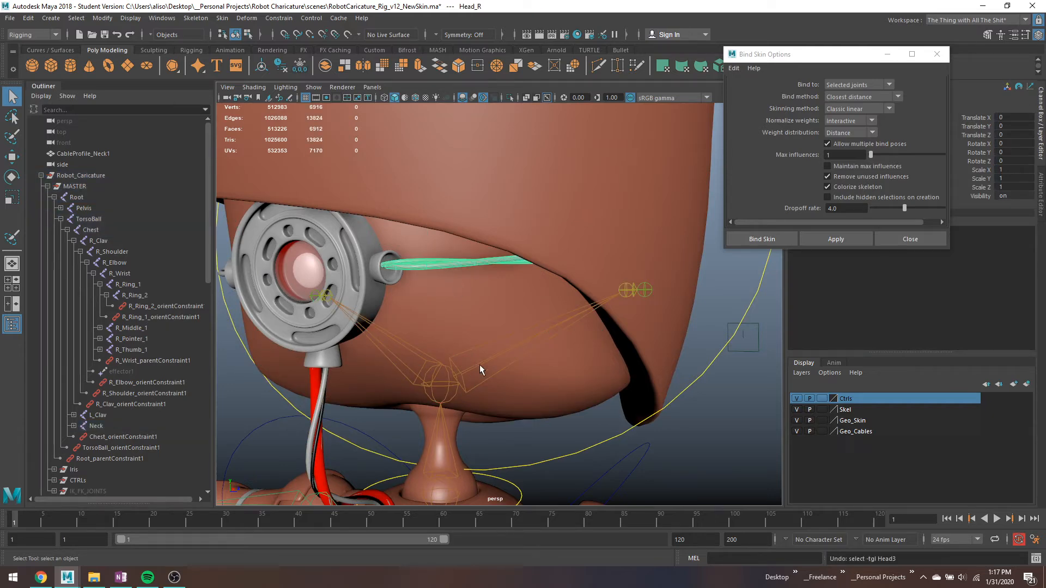
left_click(479, 366)
scroll(501, 385, "down", 5)
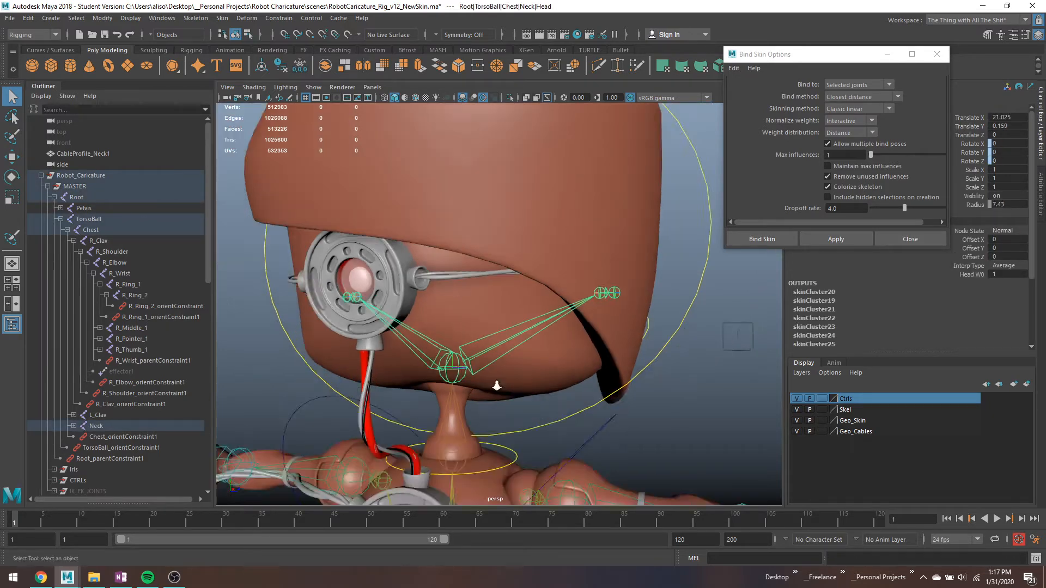
Step: Close the skin binding options and set FK VIS to 1 on the R_HandSwitch control
middle_click_drag(500, 384, 507, 352, "alt")
scroll(508, 362, "down", 2)
left_click_drag(530, 382, 574, 385, "alt")
middle_click_drag(537, 425, 368, 425, "alt")
scroll(369, 425, "up", 6)
left_click(485, 328)
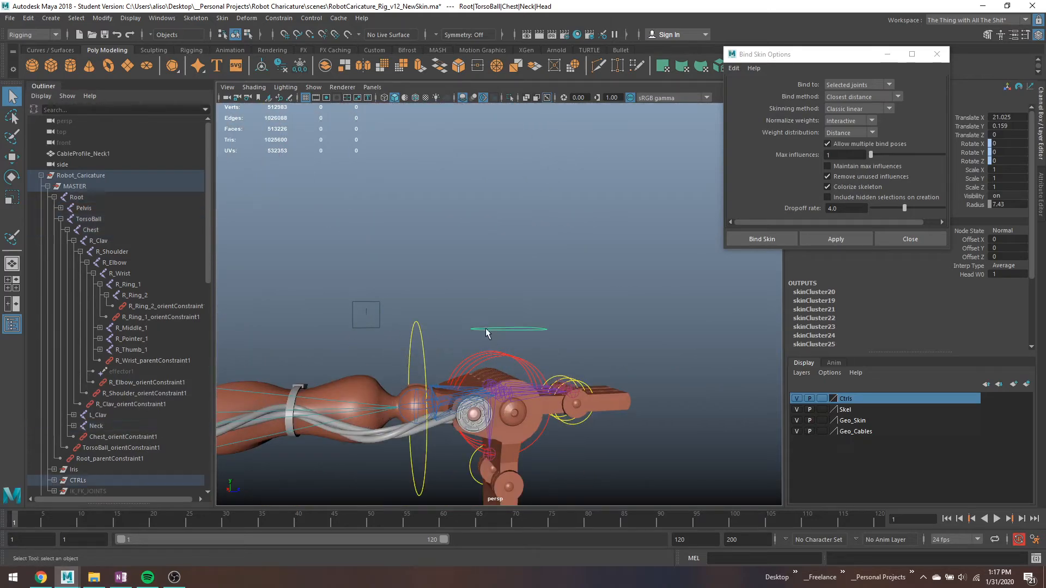
left_click(891, 242)
left_click(989, 223)
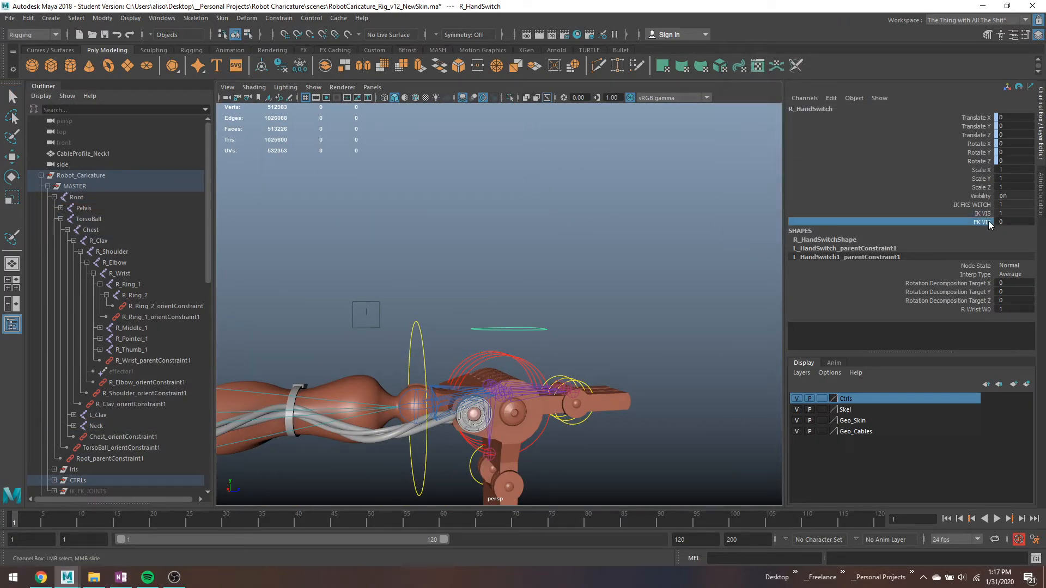
middle_click_drag(562, 254, 642, 249)
Step: Inspect the R_Wrist joint, the R_HandSwitch control and the R_Wrist_IK control's Switch attribute
middle_click_drag(395, 352, 455, 305, "alt")
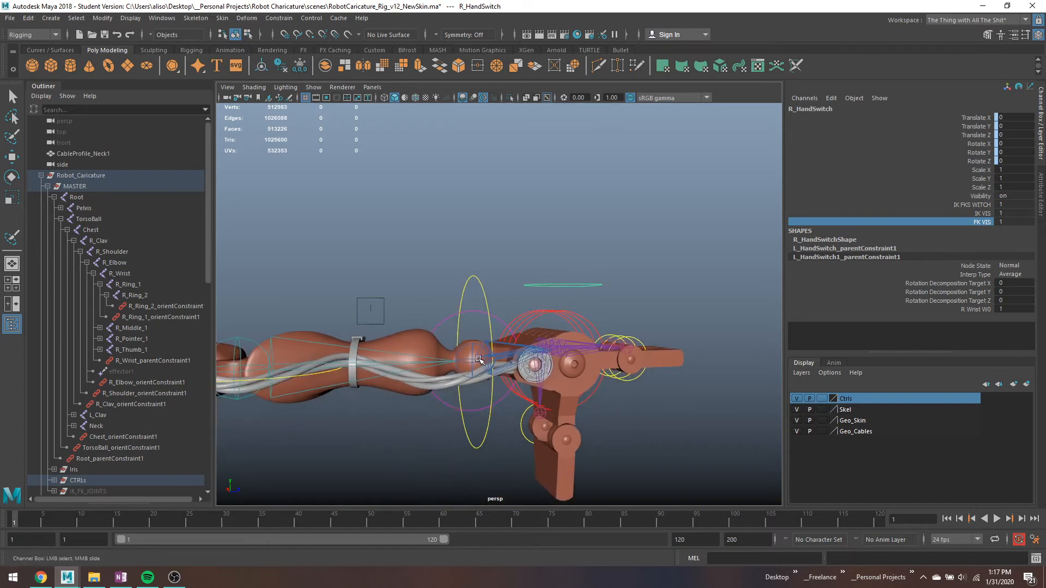
right_click_drag(479, 359, 501, 362, "alt")
left_click(527, 349)
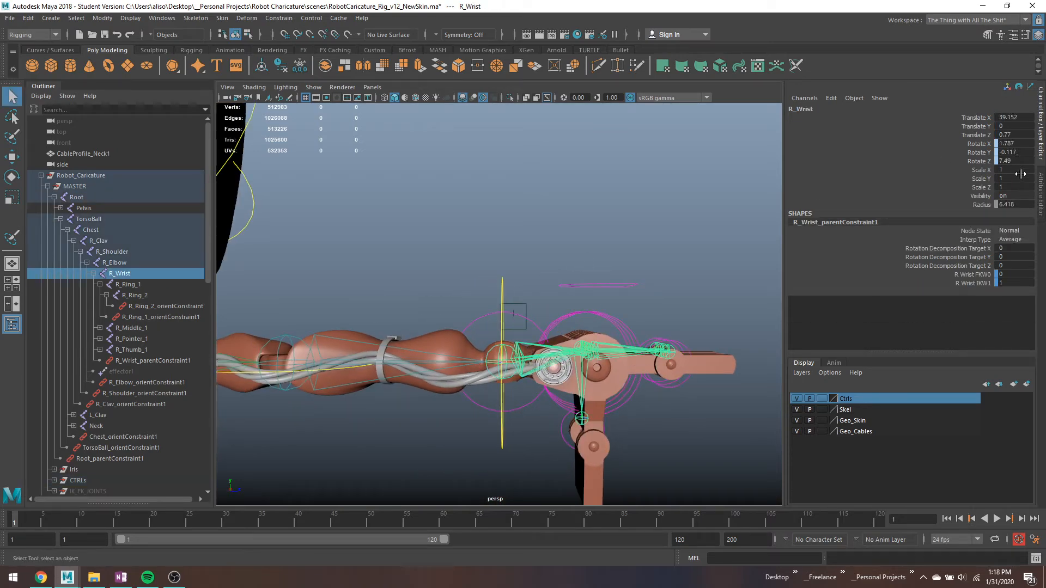
left_click(593, 286)
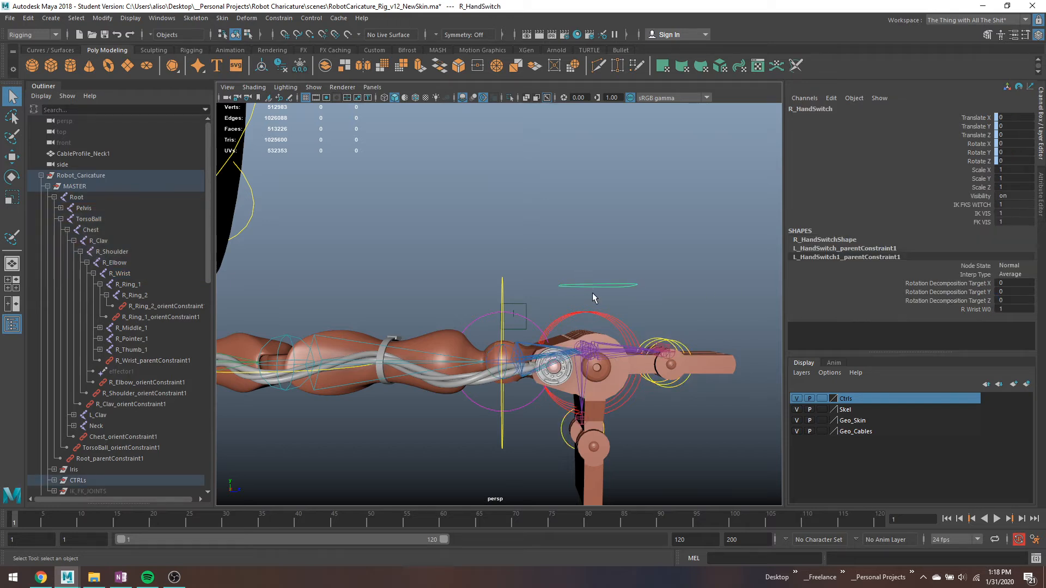
left_click(495, 286)
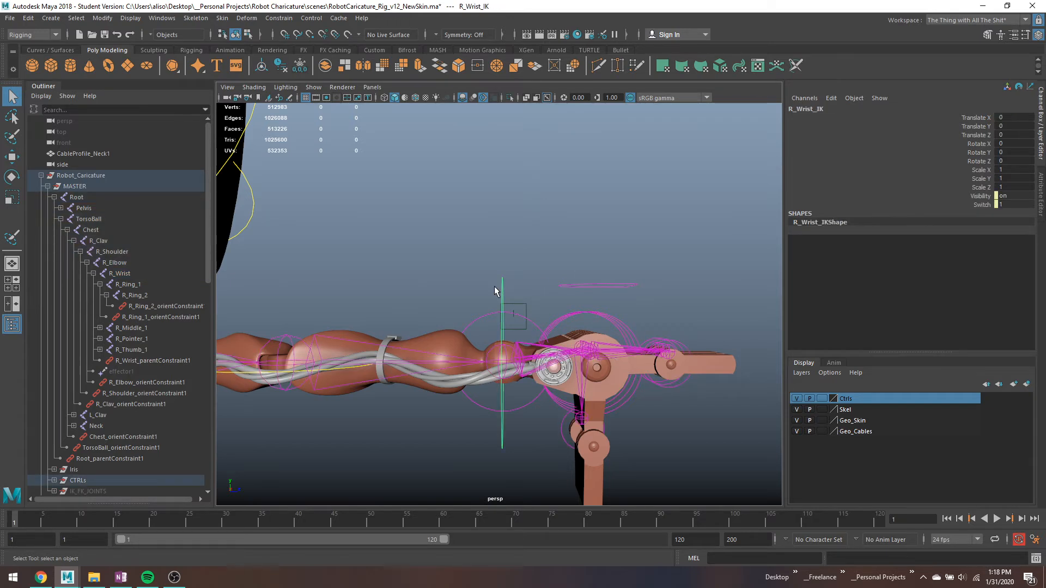
left_click_drag(517, 372, 534, 287, "alt")
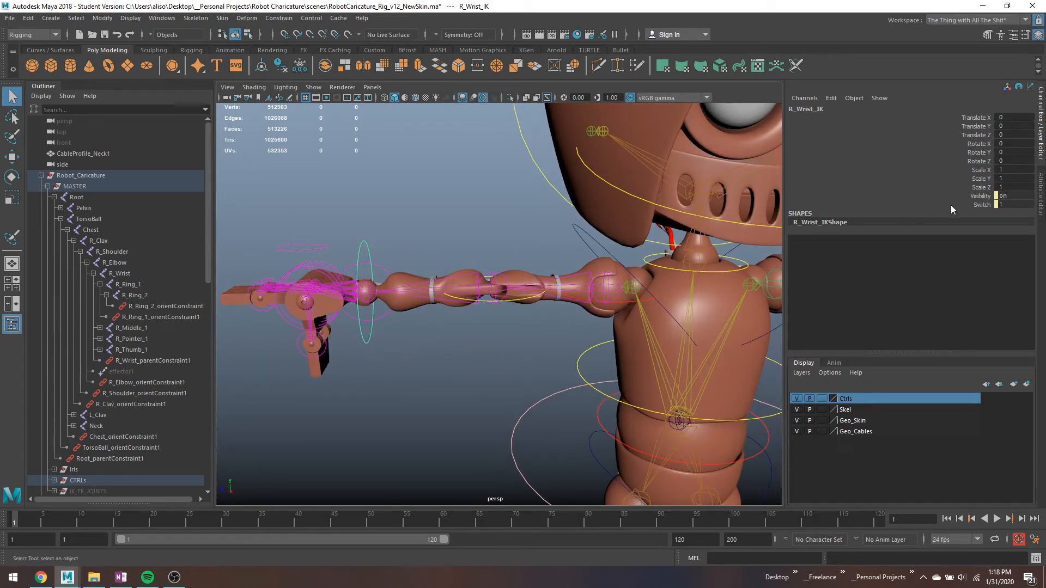
left_click(980, 204)
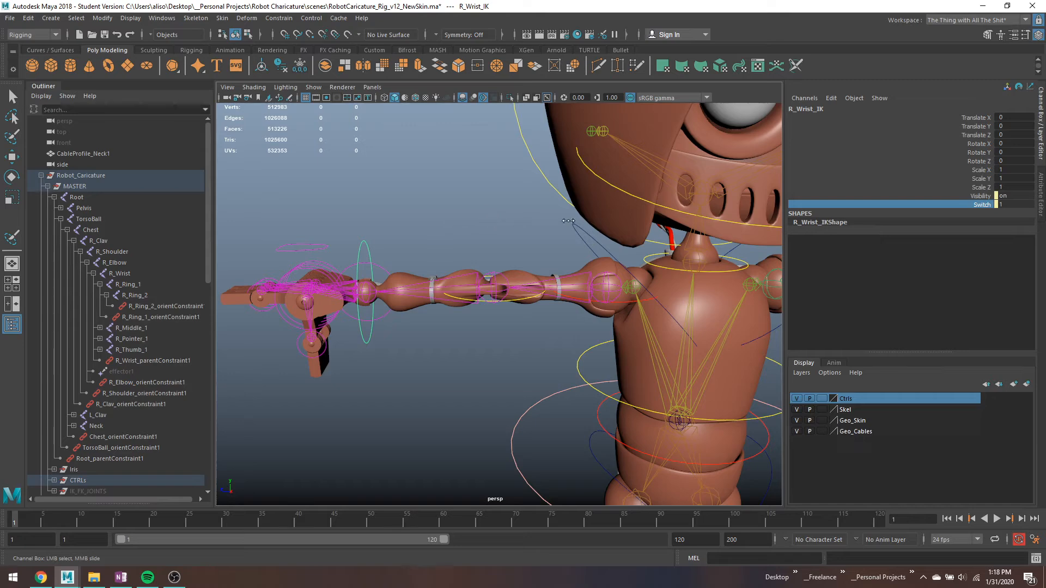
key("f")
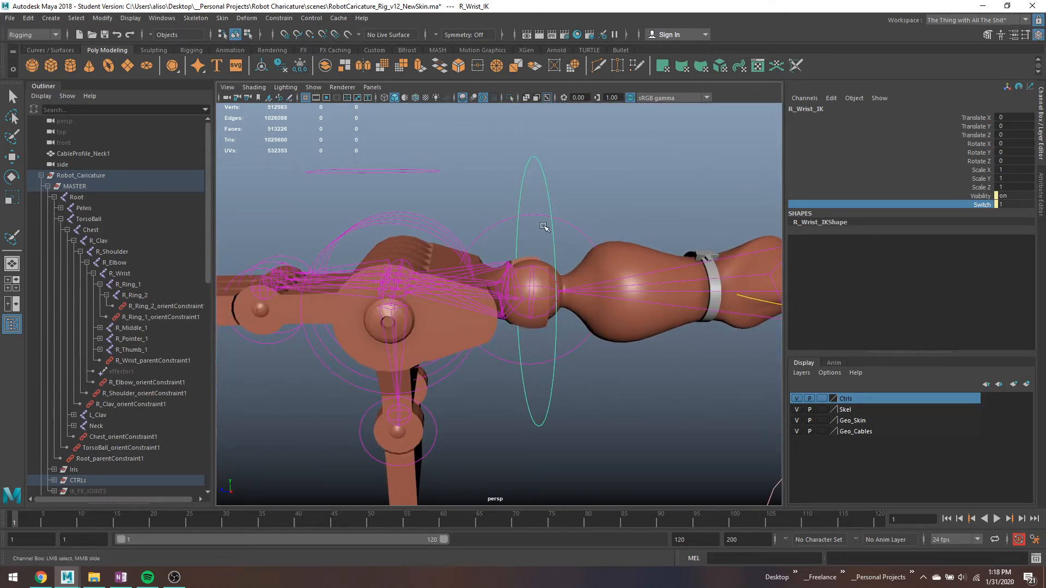
scroll(544, 228, "down", 5)
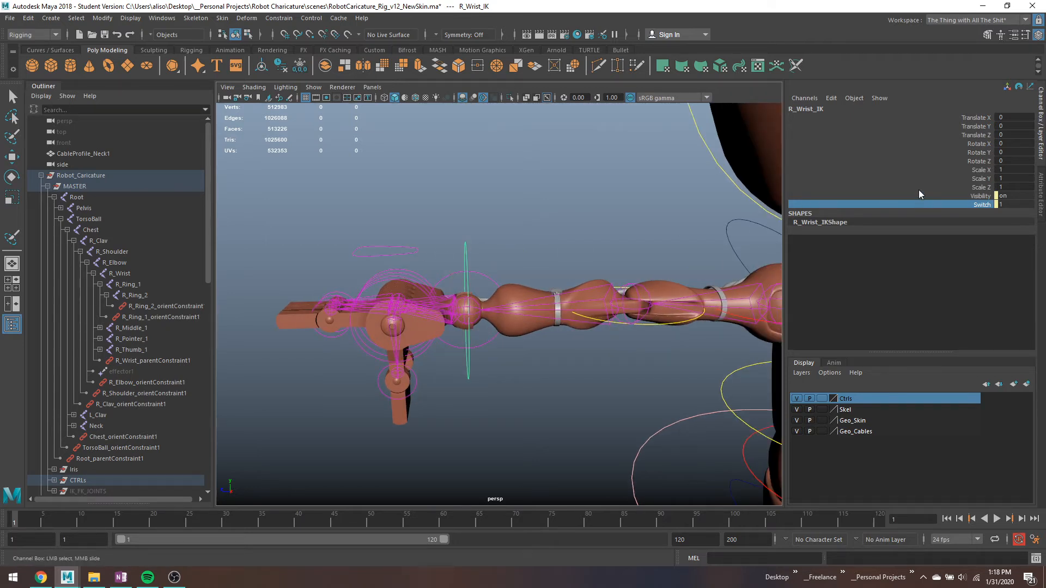
Step: Set the IK FK switch on the R_HandSwitch control to 0
key("q")
left_click(411, 252)
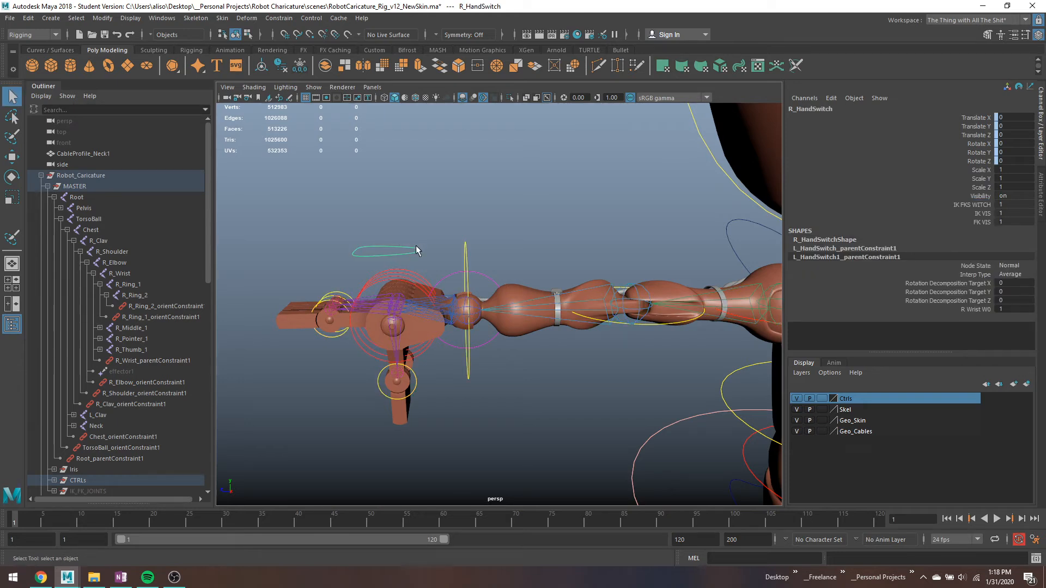
left_click(986, 205)
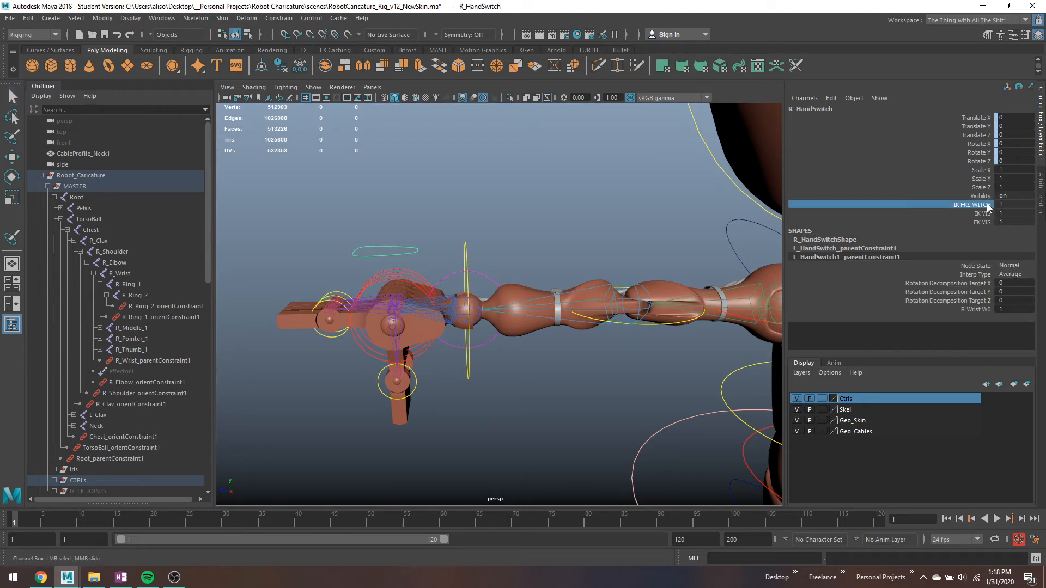
middle_click_drag(736, 202, 465, 221)
Step: Test moving the R_Wrist_IK control and rotating the R_Wrist_FK control, and undo both changes
scroll(469, 217, "up", 3)
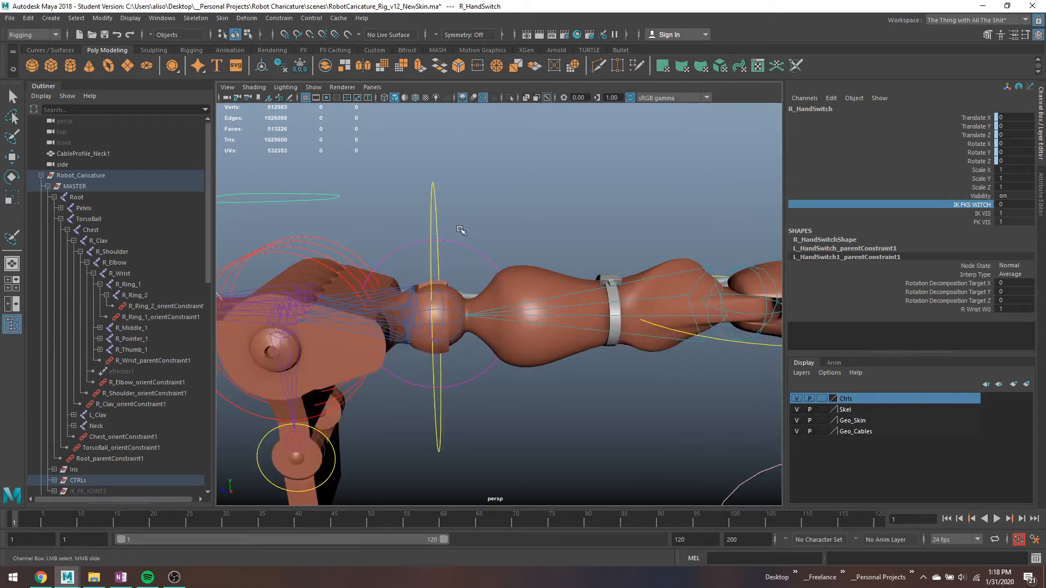
left_click(439, 226)
key("w")
left_click_drag(438, 278, 529, 272)
left_click(437, 244)
key("e")
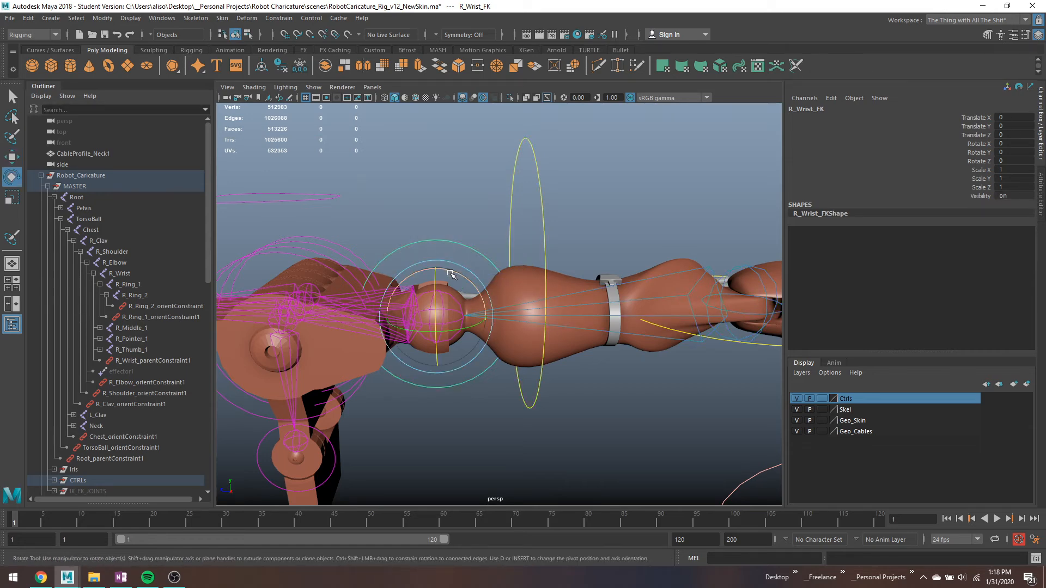
mouse_move(449, 268)
left_mouse_down()
mouse_move(407, 275)
mouse_move(428, 265)
left_mouse_up()
key("ctrl+z")
key("ctrl+z")
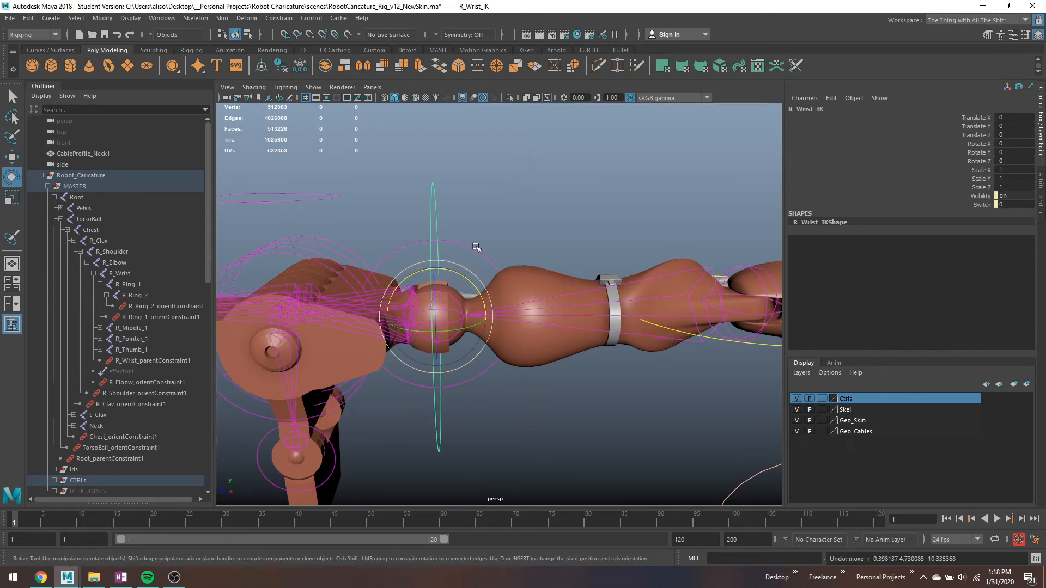
Step: Inspect the R_Wrist joint's rotation values and the weights of its R_Wrist_parentConstraint1
key("q")
left_click(521, 215)
left_click_drag(521, 215, 495, 249, "alt")
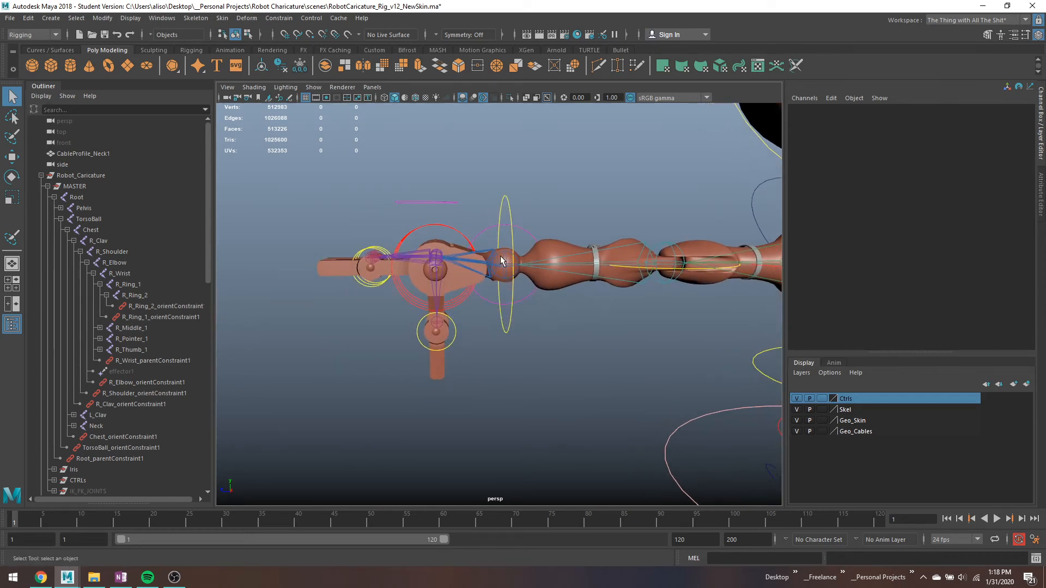
left_click(502, 261)
left_click(143, 273)
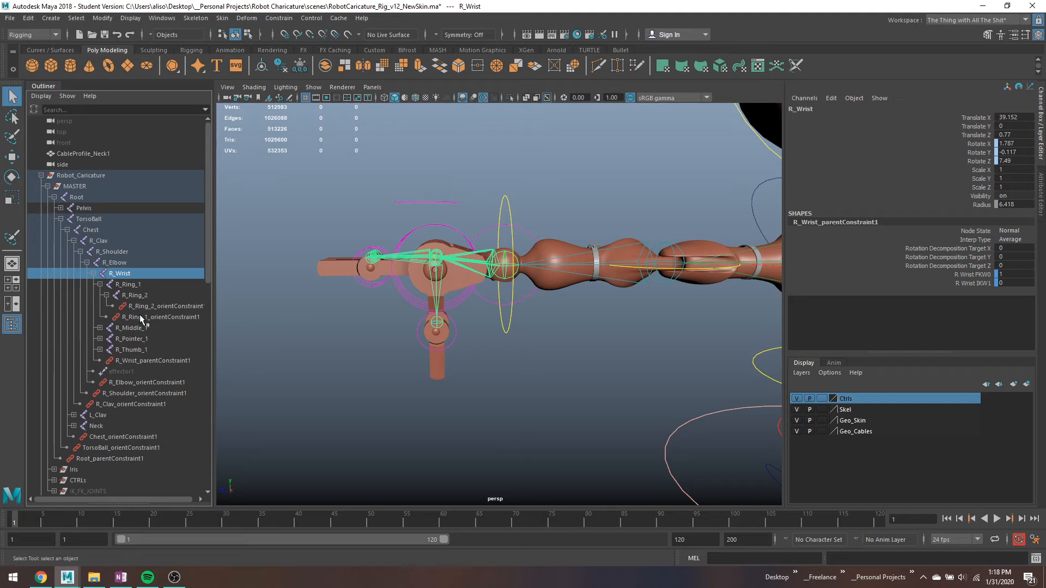
left_click(147, 361)
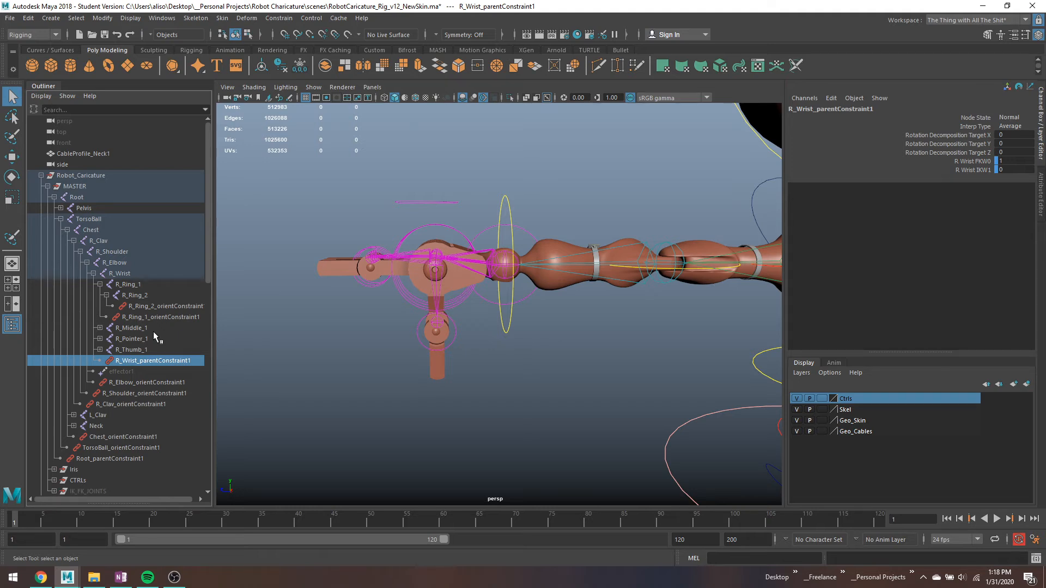
Step: Set Rotate X, Y and Z of the R_Wrist joint to 0 and check its alignment with the hand mesh
left_click(502, 261)
left_click_drag(1014, 160, 1018, 145)
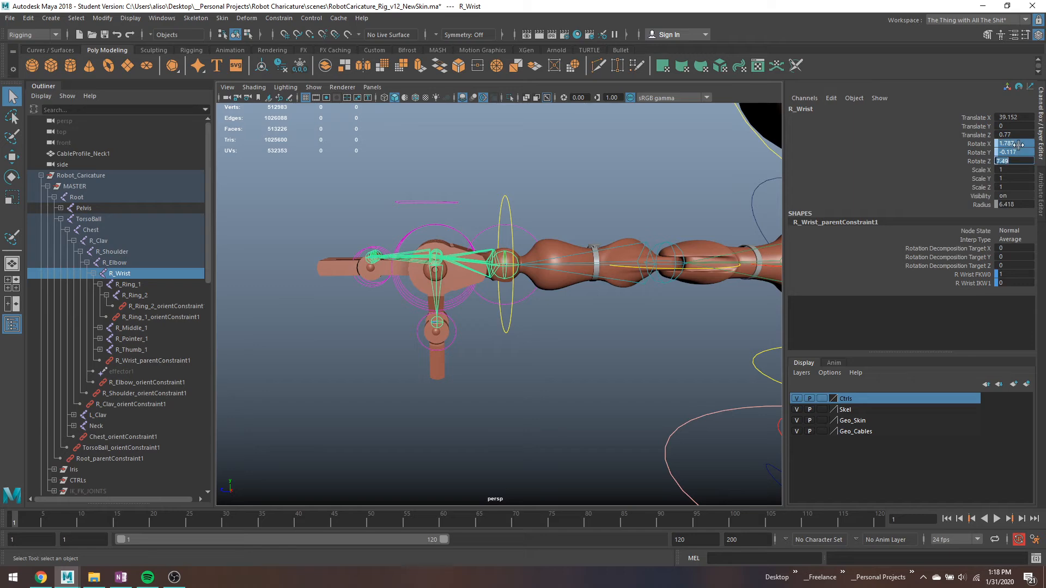
key("Return")
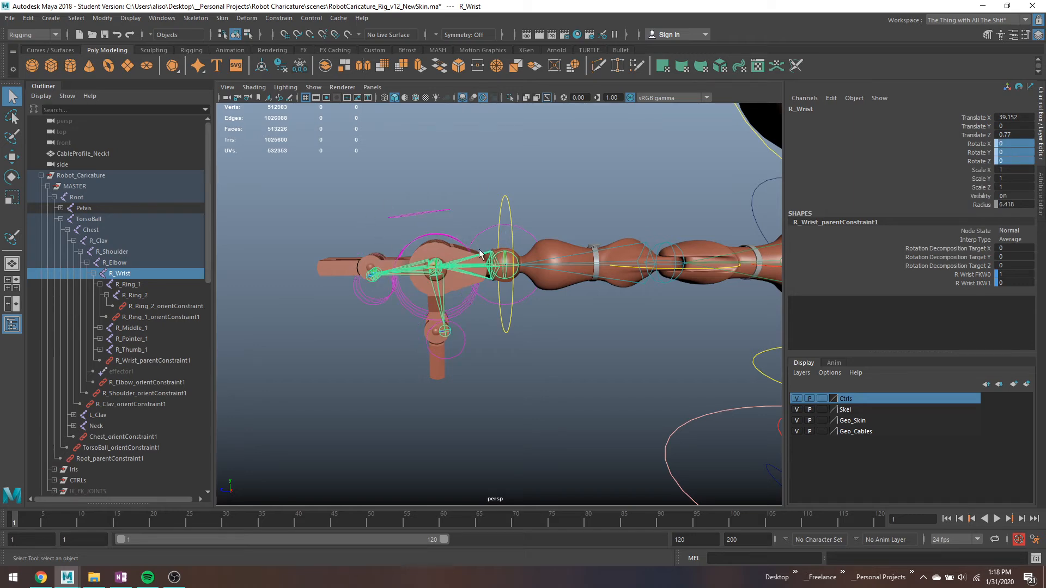
left_click(441, 271)
left_click_drag(457, 279, 517, 254, "alt")
left_click(482, 347)
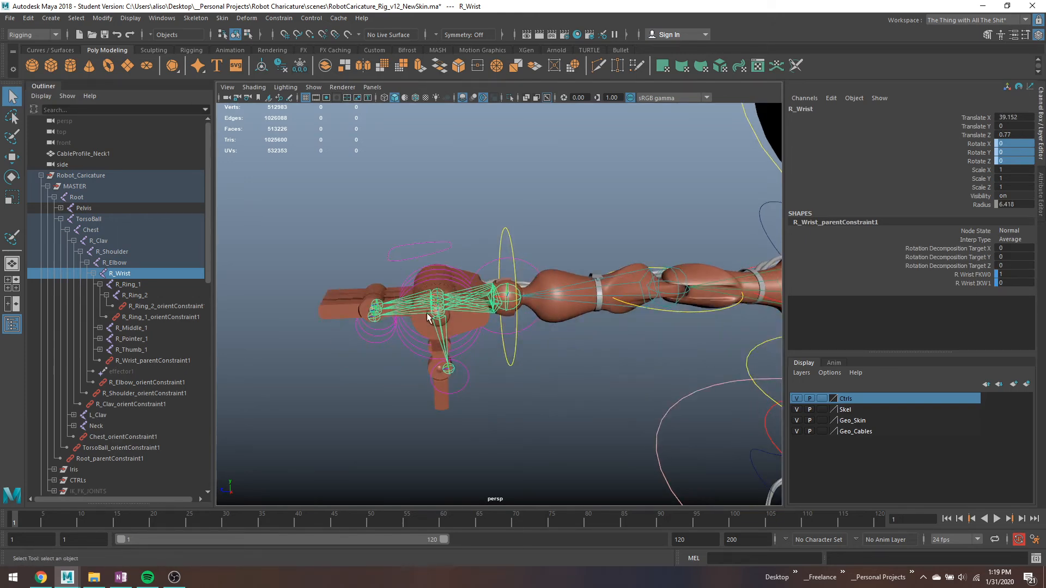
Step: Set Rotate X, Y and Z of the R_Pointer_1, R_Middle_1 and R_Ring_1 joints to 0
left_click(426, 318)
scroll(428, 316, "up", 5)
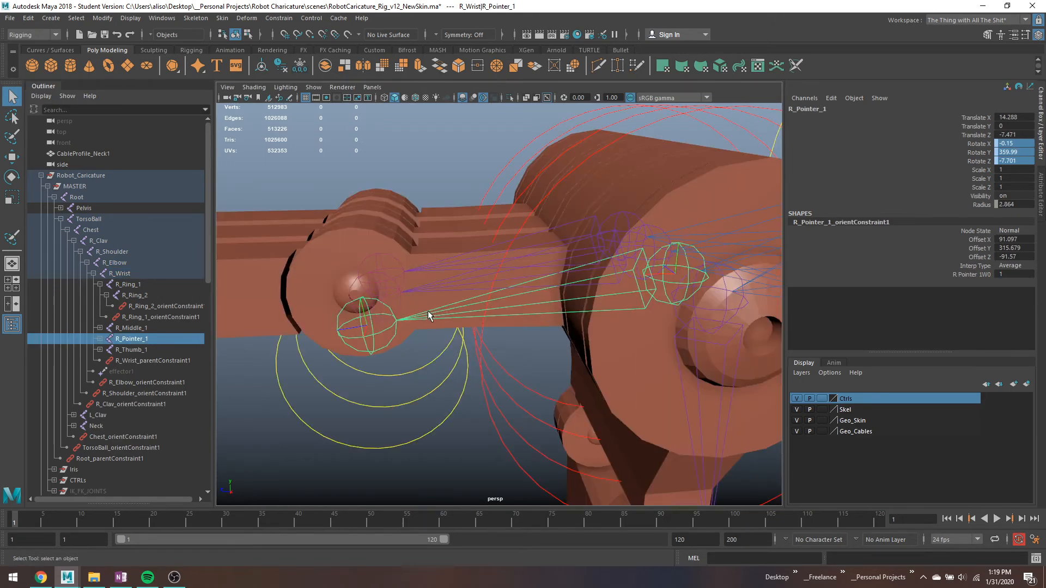
left_click(469, 279, "shift")
left_click(467, 266, "shift")
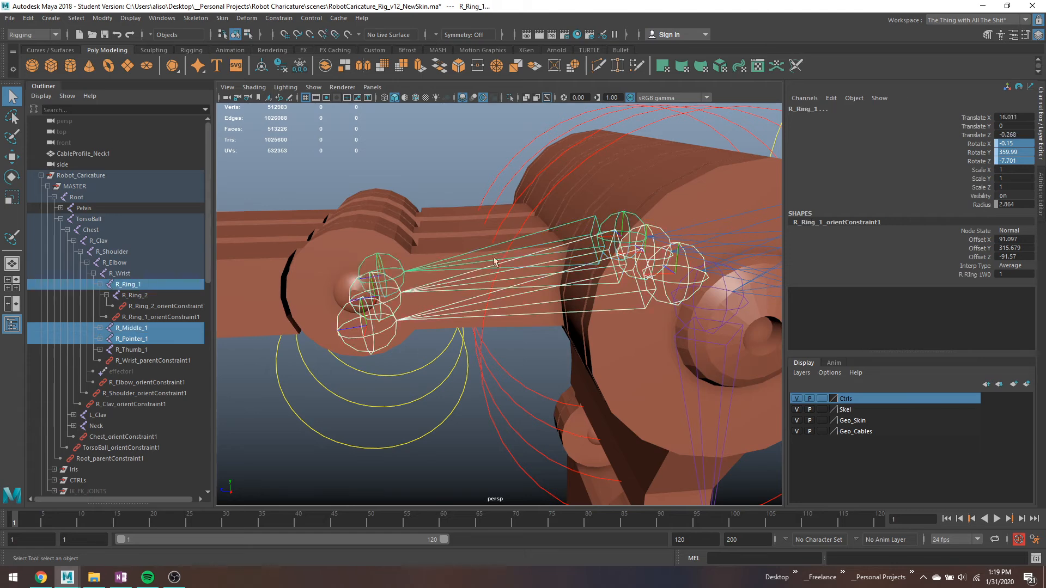
left_click(1015, 160)
type("0")
key("Return")
scroll(398, 295, "down", 2)
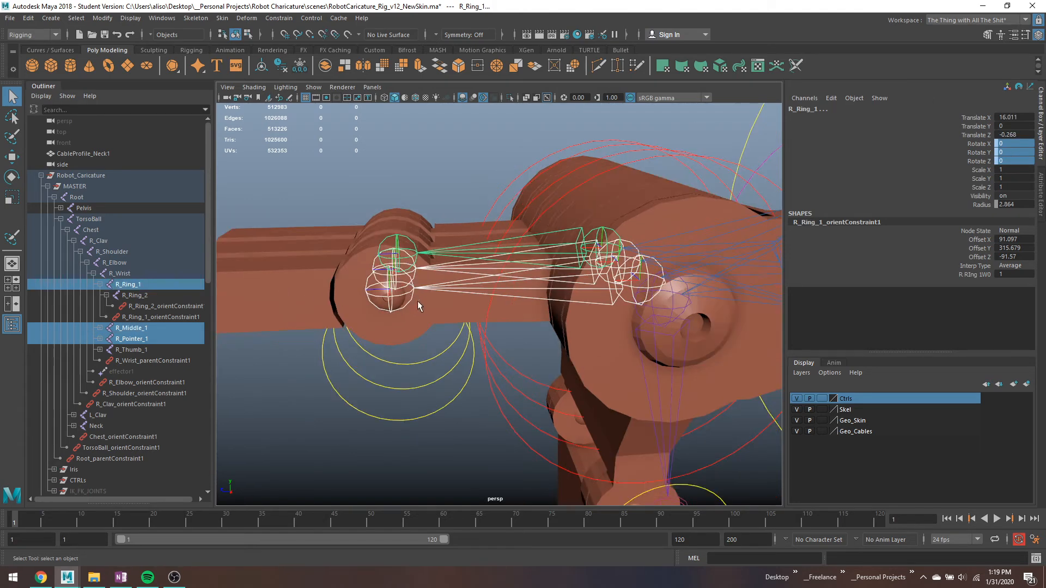
left_click_drag(427, 309, 433, 311, "alt")
scroll(436, 309, "down", 4)
middle_click_drag(458, 319, 373, 290, "alt")
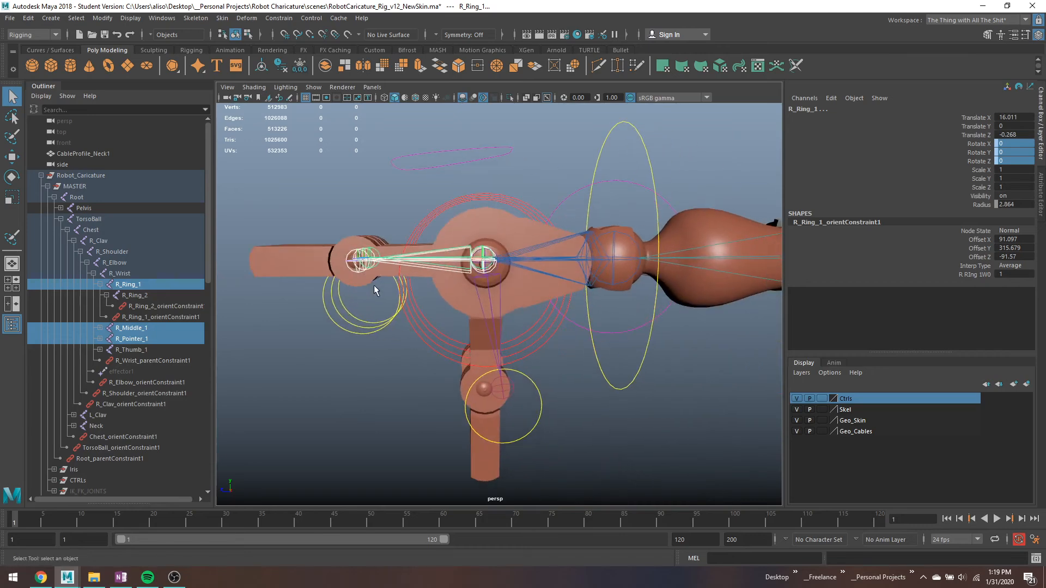
Step: Set Rotate X, Y and Z of the R_Thumb_1 joint to 0
left_click_drag(526, 334, 504, 318, "alt")
left_click(500, 316)
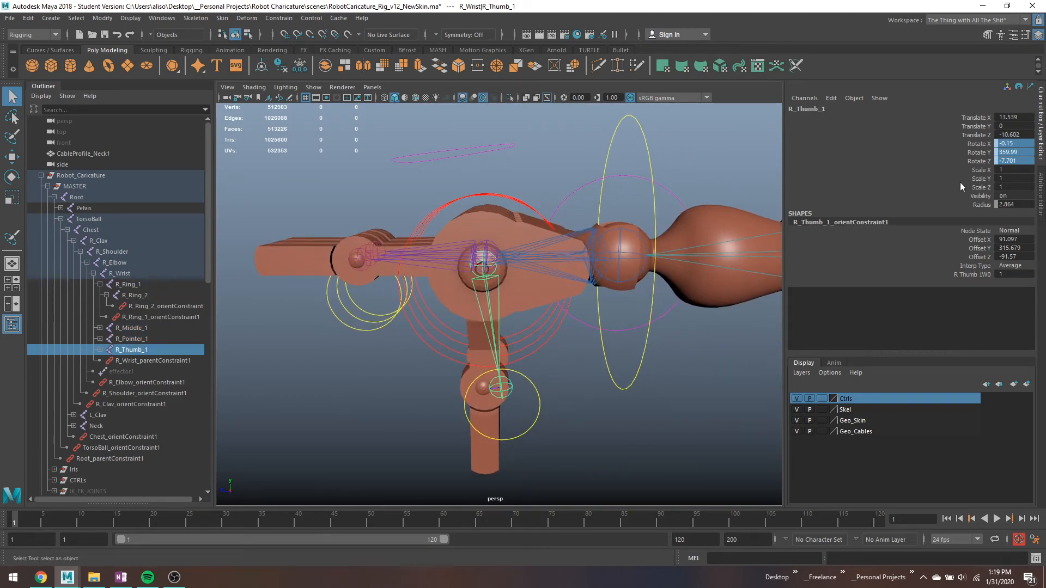
left_click_drag(1008, 143, 1007, 160)
type("0")
key("Return")
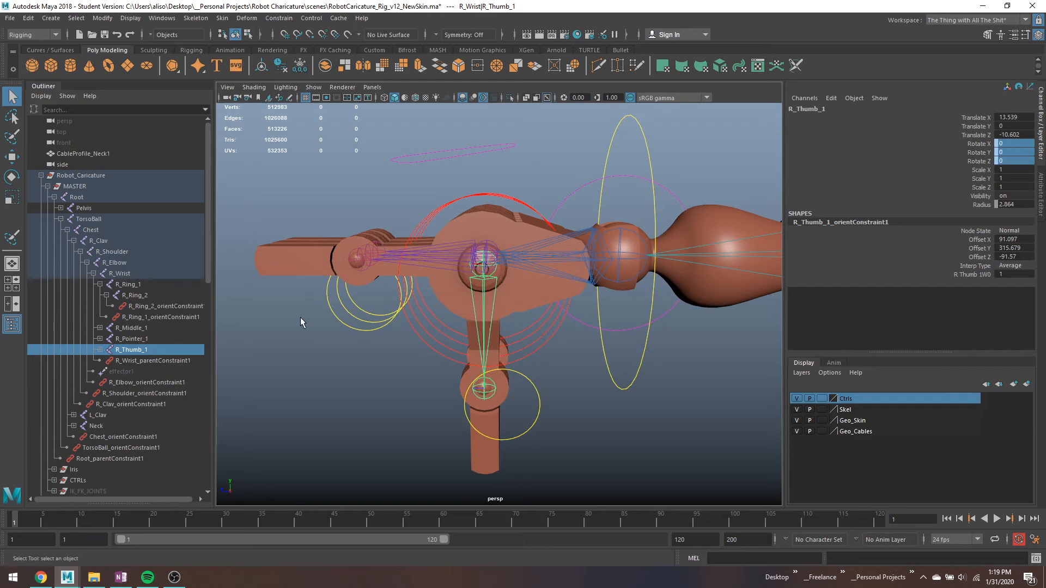
Step: Check the R_Wrist_FK and R_Wrist_IK controls and undo the rotation changes on the wrist and finger joints
left_click(587, 205)
key("e")
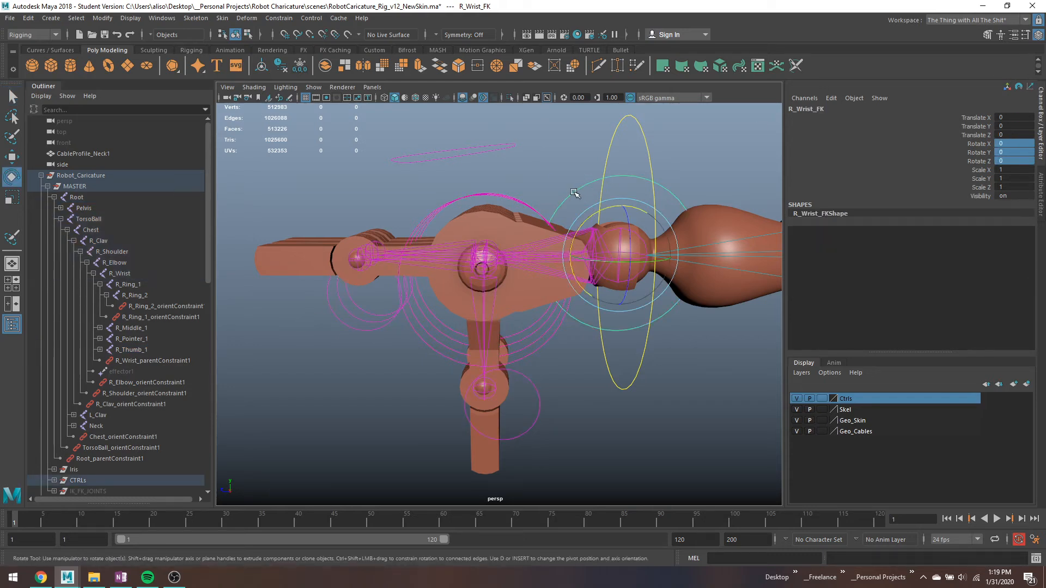
left_click(619, 156)
key("w")
left_click(608, 166)
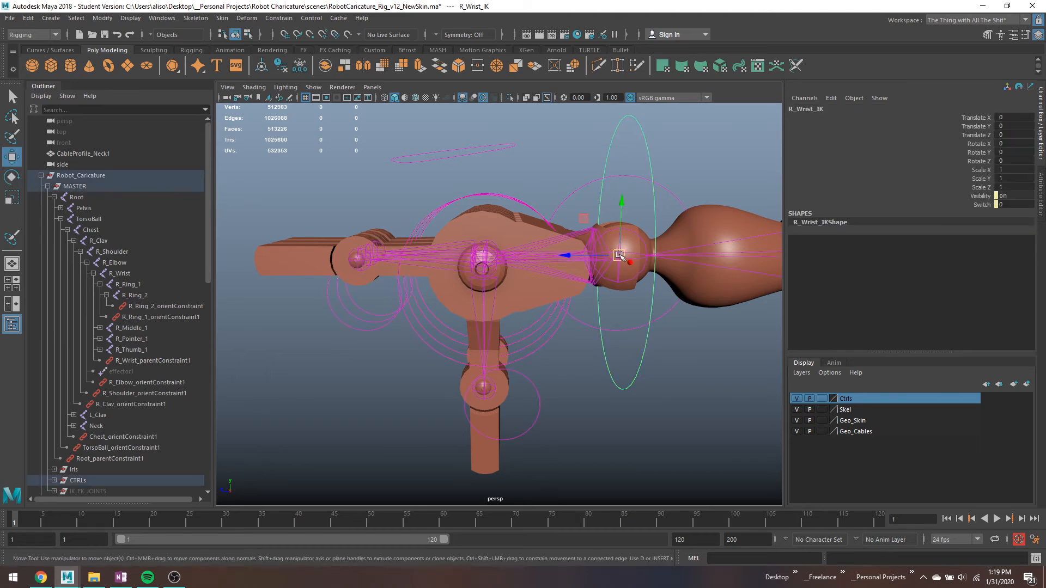
key("ctrl+z")
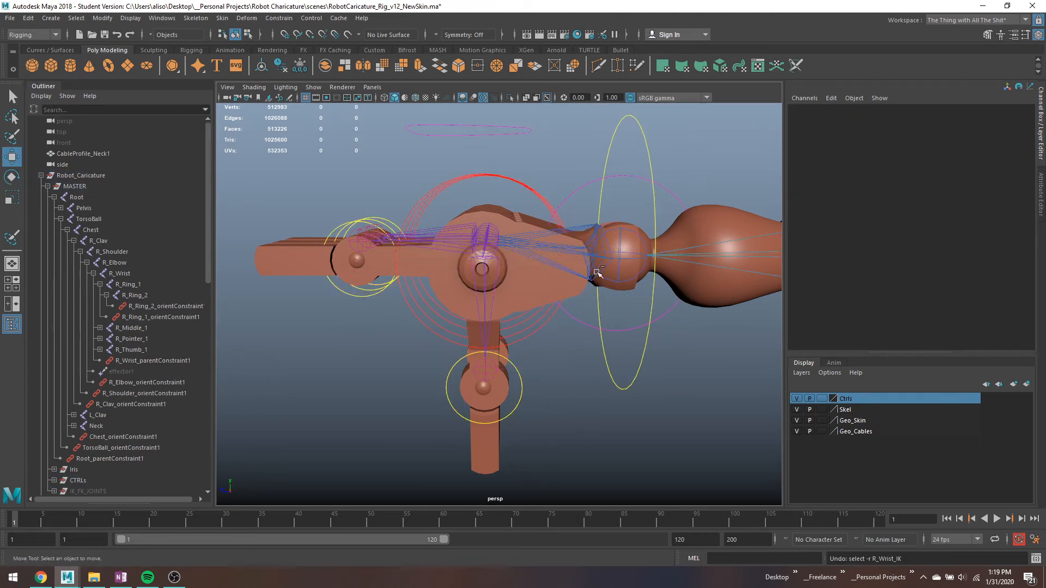
Step: Delete the R_Wrist_parentConstraint1 constraint from the R_Wrist joint
key("q")
left_click(604, 251)
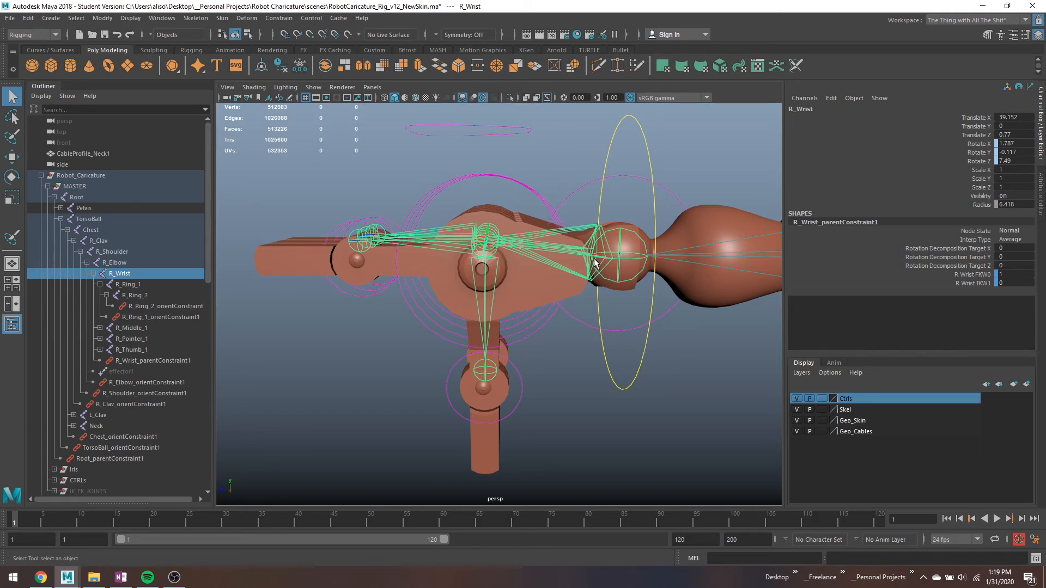
left_click(132, 361)
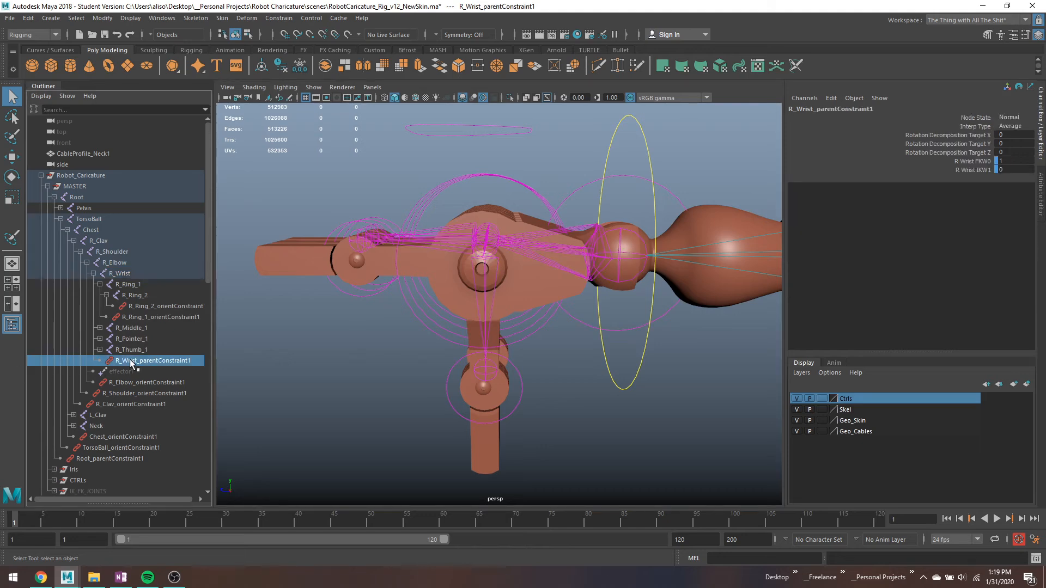
key("Delete")
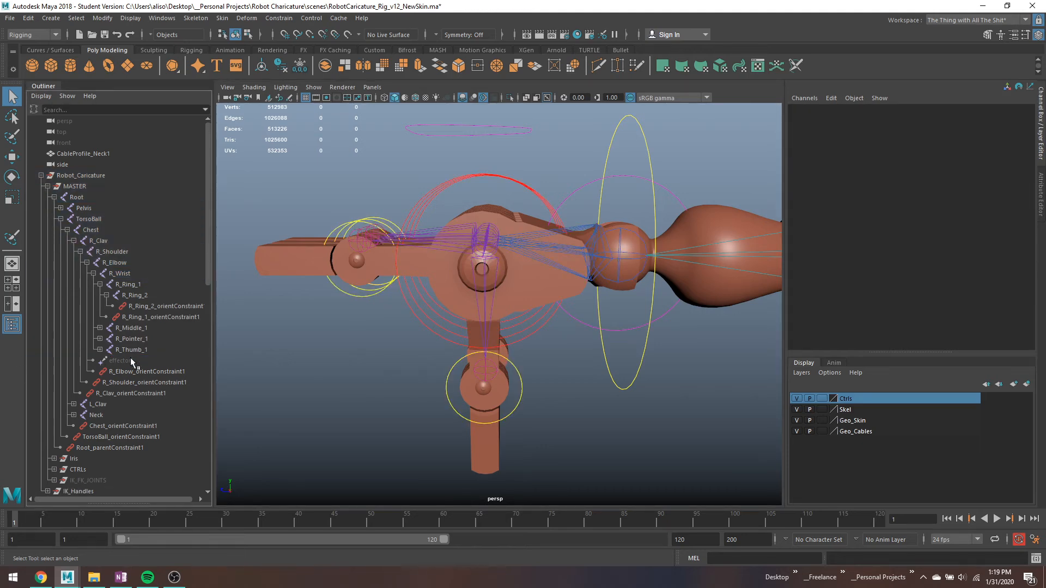
Step: Try setting the unconstrained R_Wrist joint's Rotate X, Y and Z to 0, and undo the change
left_click(554, 231)
left_click_drag(1011, 161, 1012, 146)
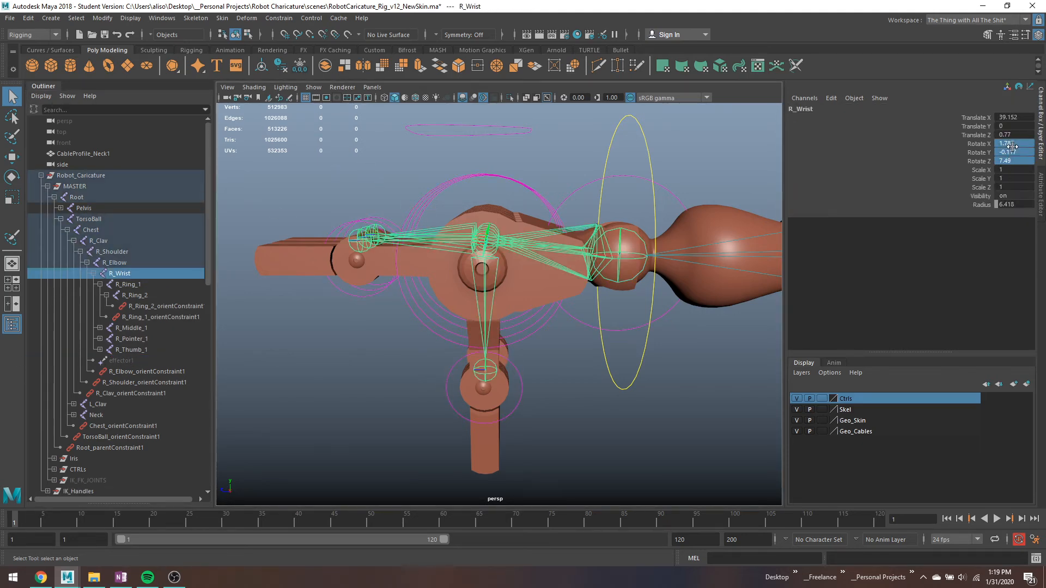
type("0")
key("Return")
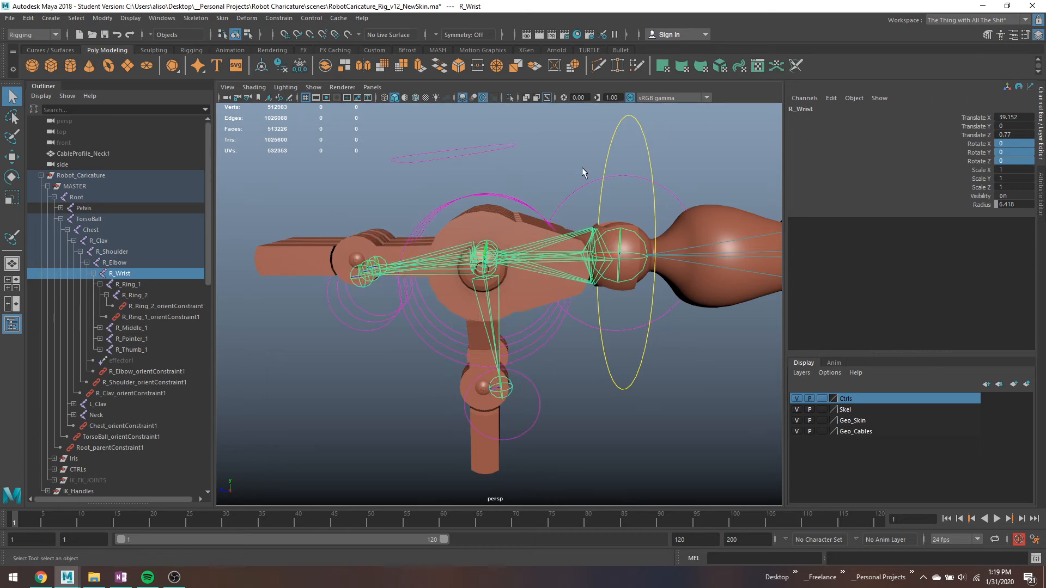
key("ctrl+z")
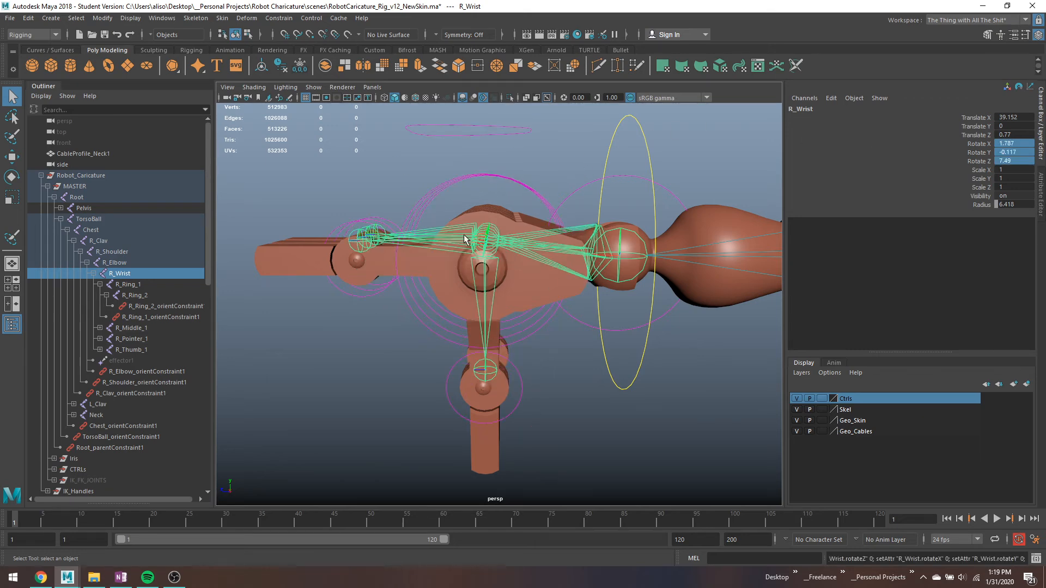
Step: Locate the right-hand finger controls in the hierarchy and delete the Fingers_R_parentConstraint1 constraint from their group
left_click_drag(426, 179, 451, 200)
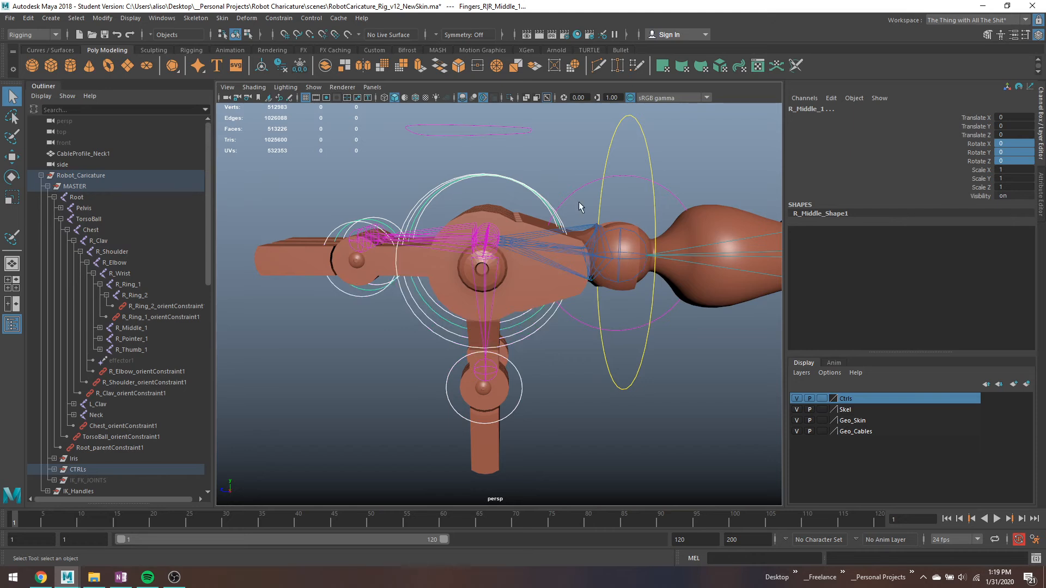
key("f")
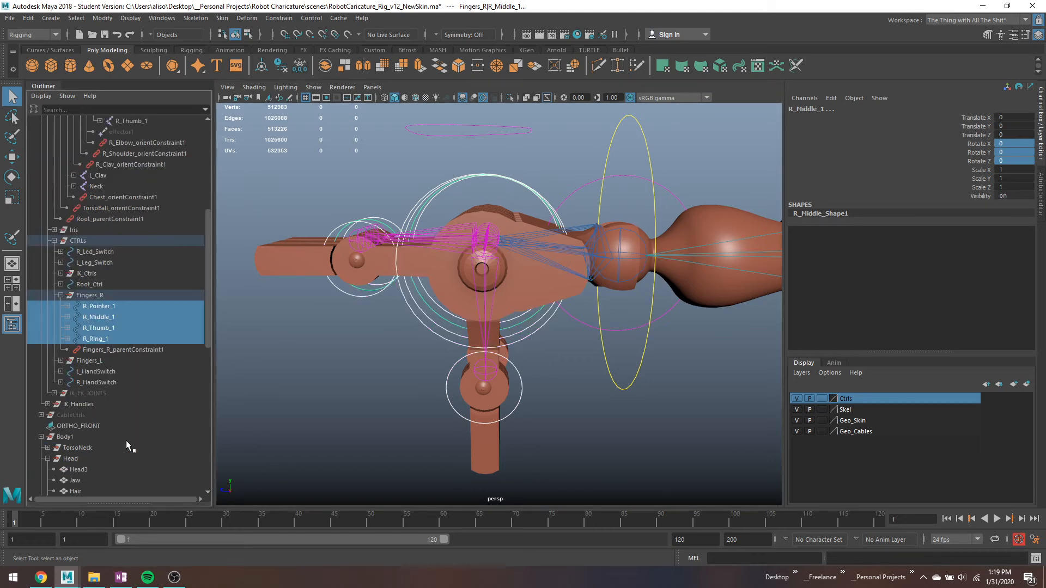
left_click(123, 350)
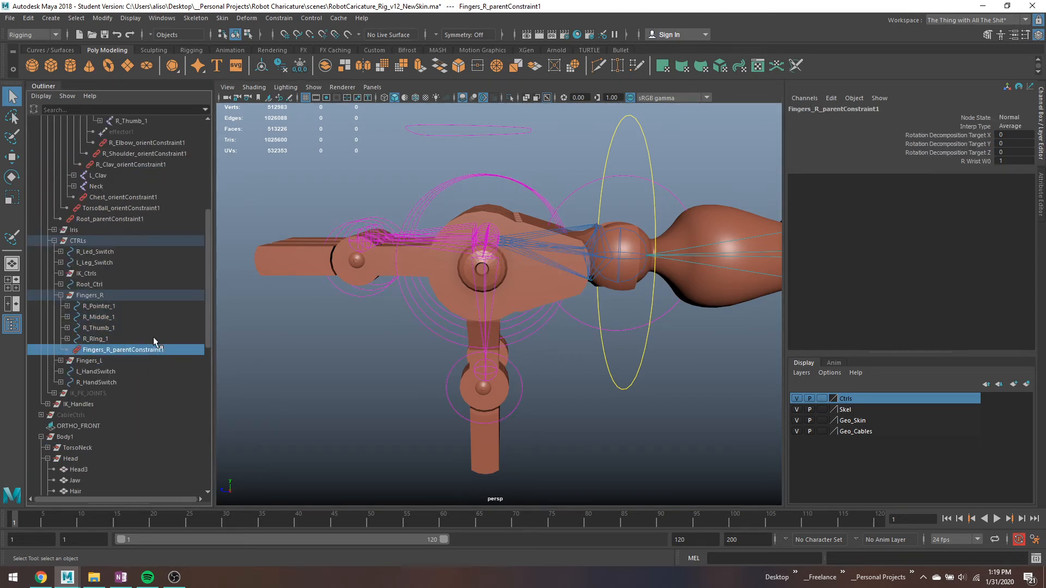
key("Delete")
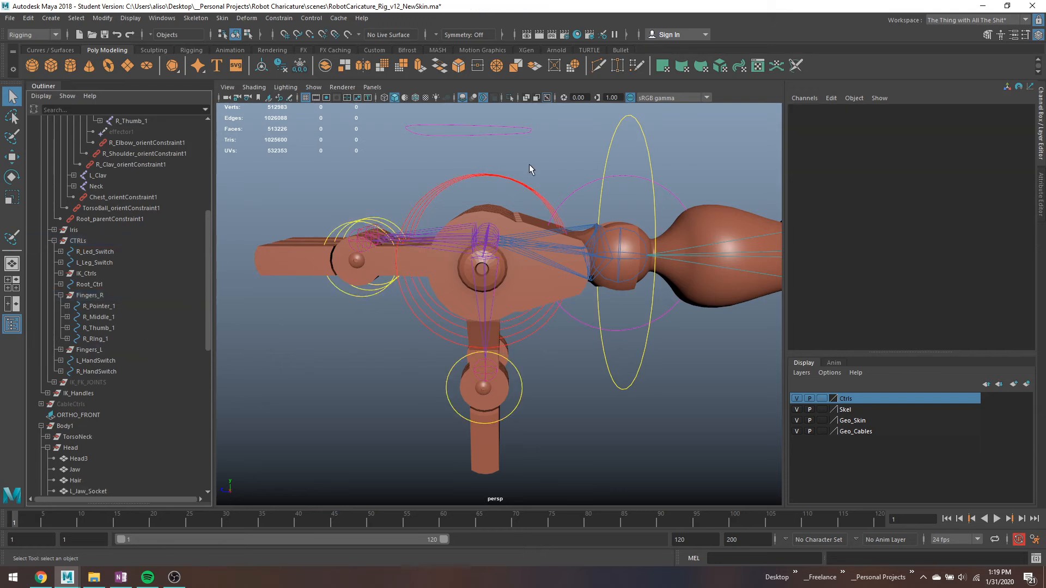
Step: Try zeroing the R_Wrist joint's rotation with the finger controls detached, undo it, and select the R_HandSwitch control
left_click(587, 228)
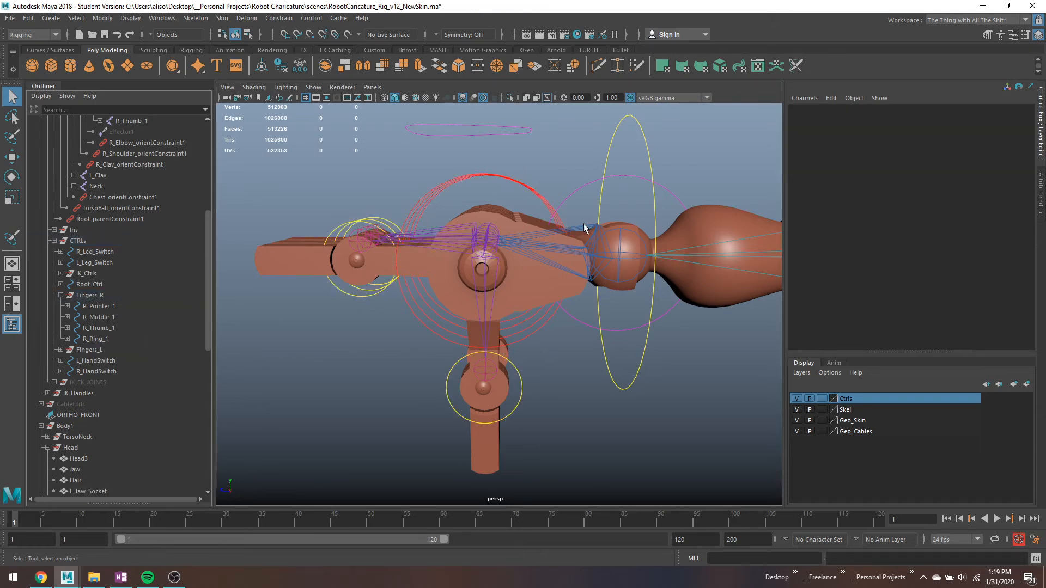
left_click_drag(1015, 143, 1024, 160)
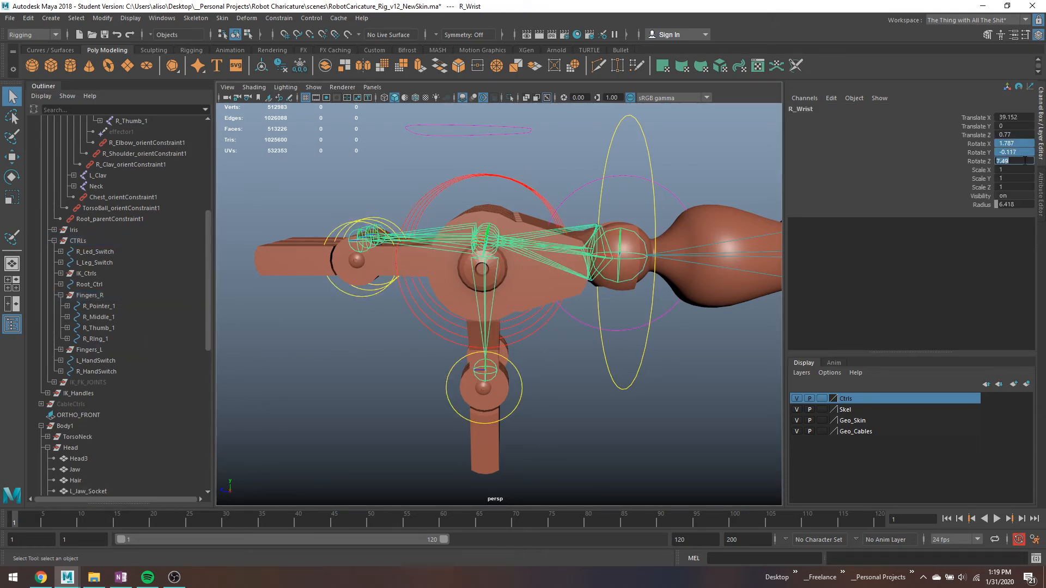
type("0")
key("Return")
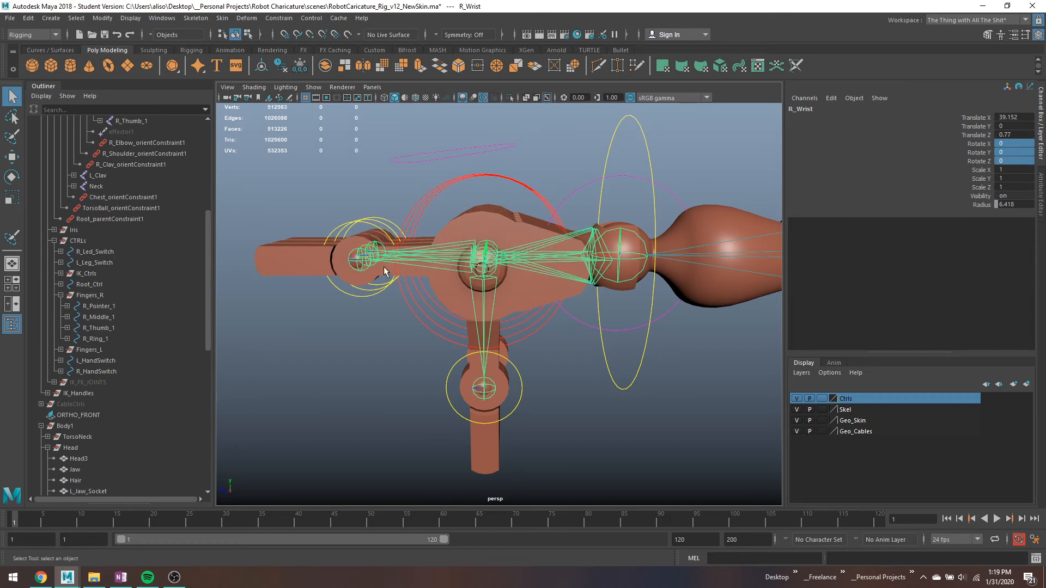
middle_click_drag(417, 227, 463, 227, "alt")
mouse_move(503, 140)
left_mouse_down()
mouse_move(509, 160)
mouse_move(519, 144)
left_mouse_up()
key("ctrl+z")
key("ctrl+z")
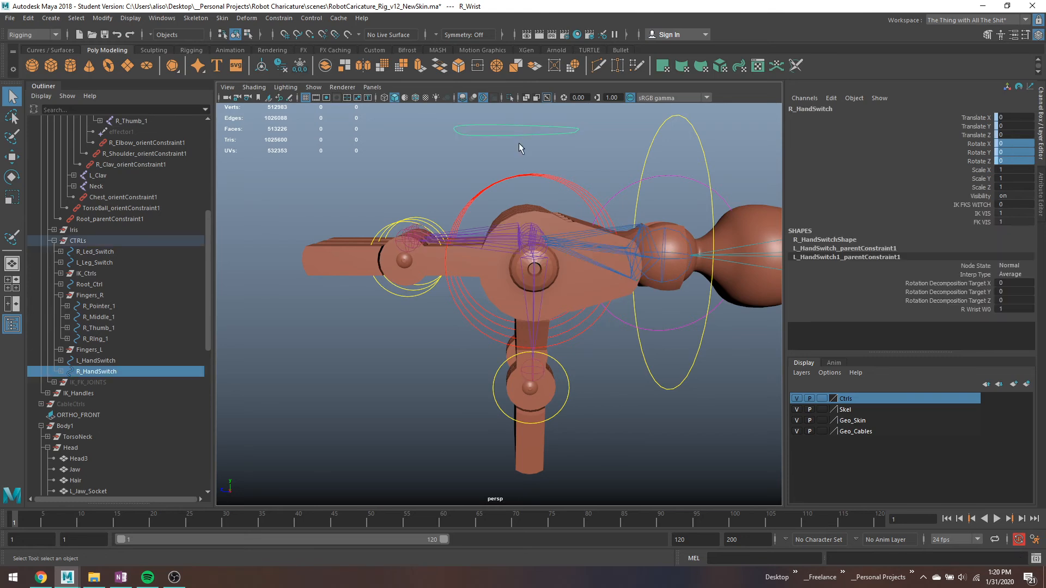
Step: Delete the L_HandSwitch_parentConstraint1 and L_HandSwitch1_parentConstraint1 constraints from the R_HandSwitch control
left_click(61, 371)
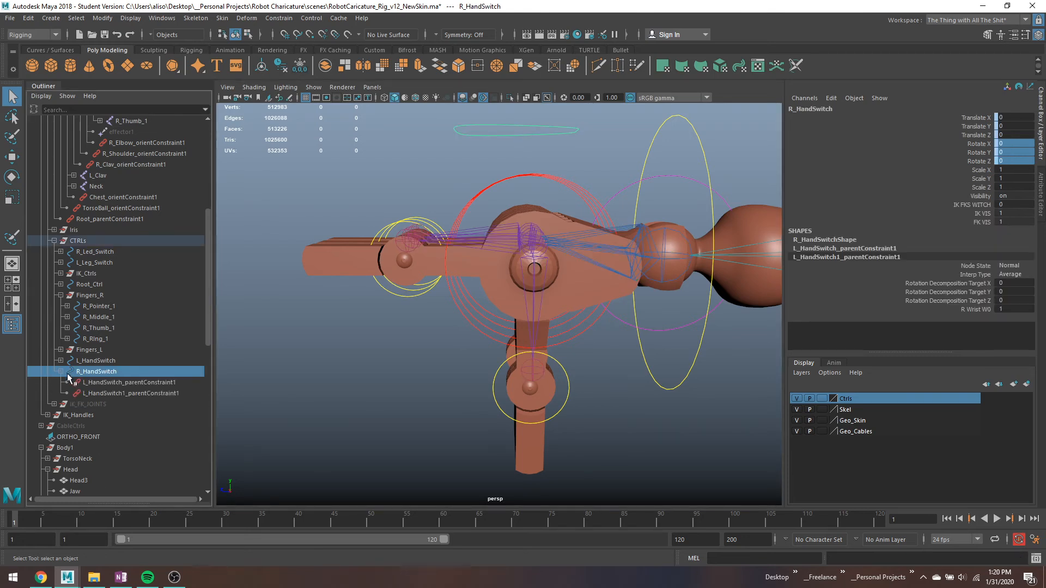
left_click(111, 383)
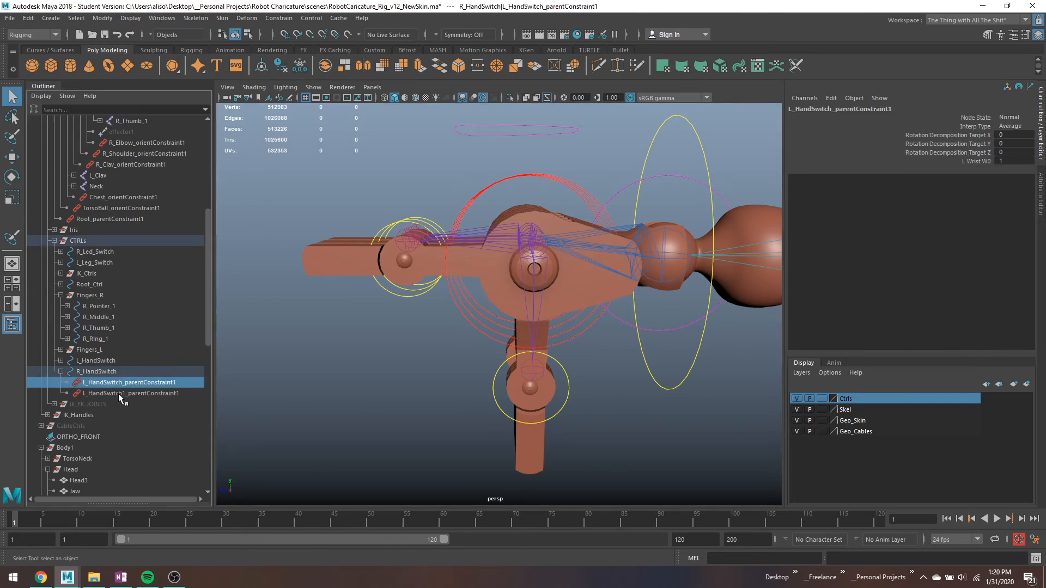
left_click(119, 393, "shift")
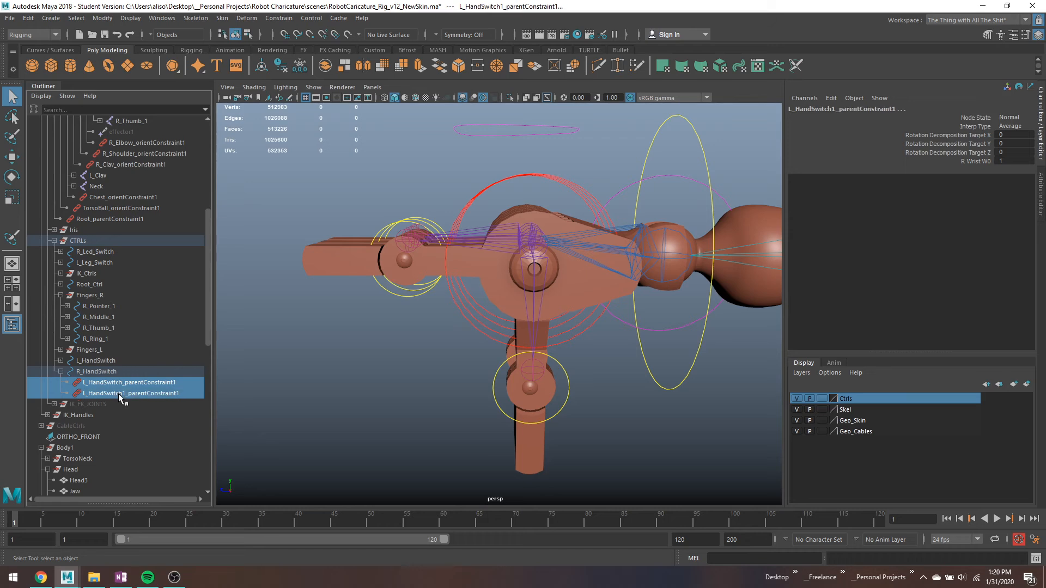
key("Delete")
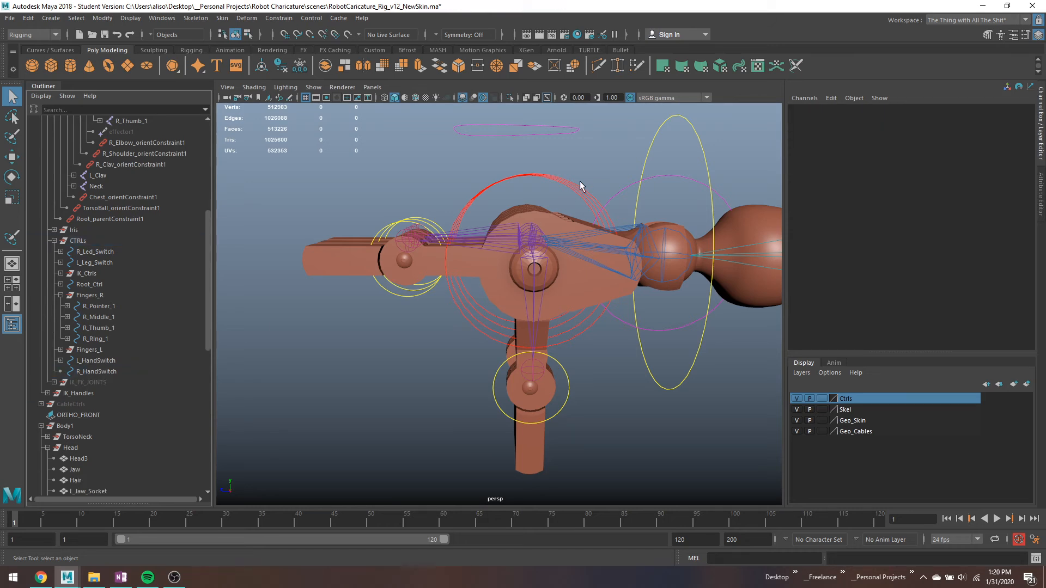
Step: Set the R_Wrist joint's Rotate X, Y and Z to 0
left_click(635, 228)
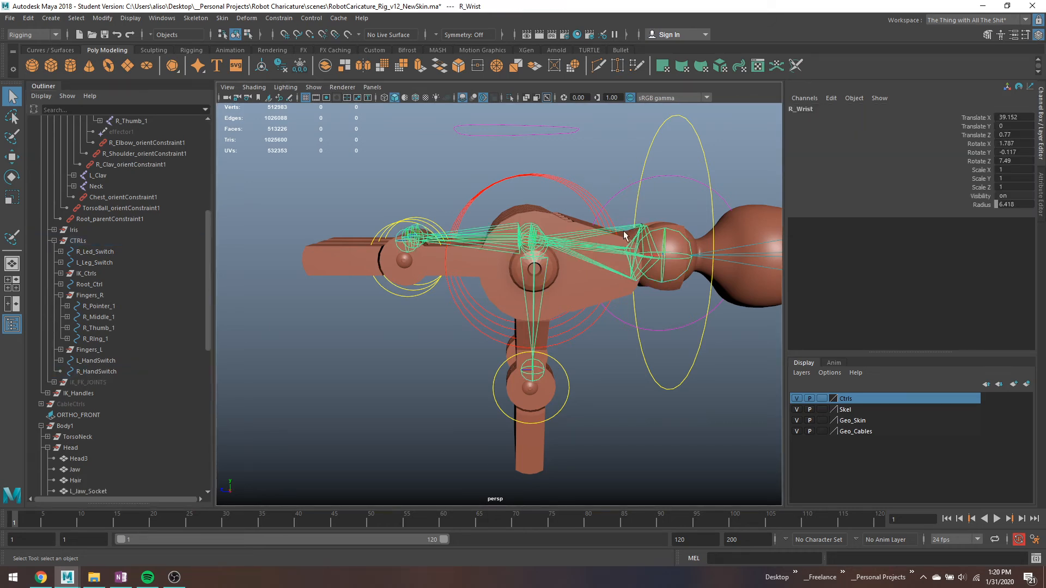
left_click_drag(1017, 161, 1018, 144)
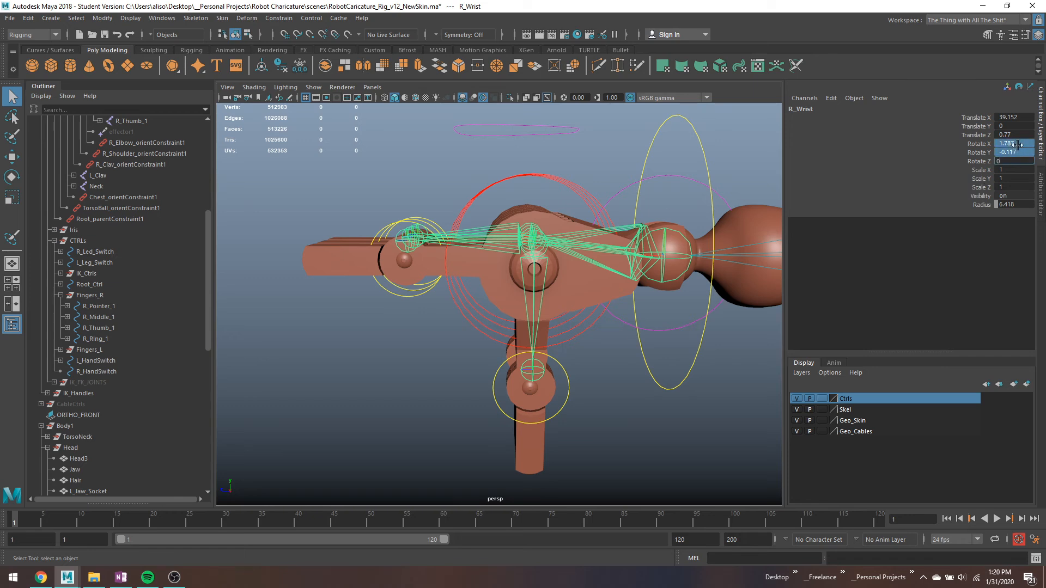
key("Return")
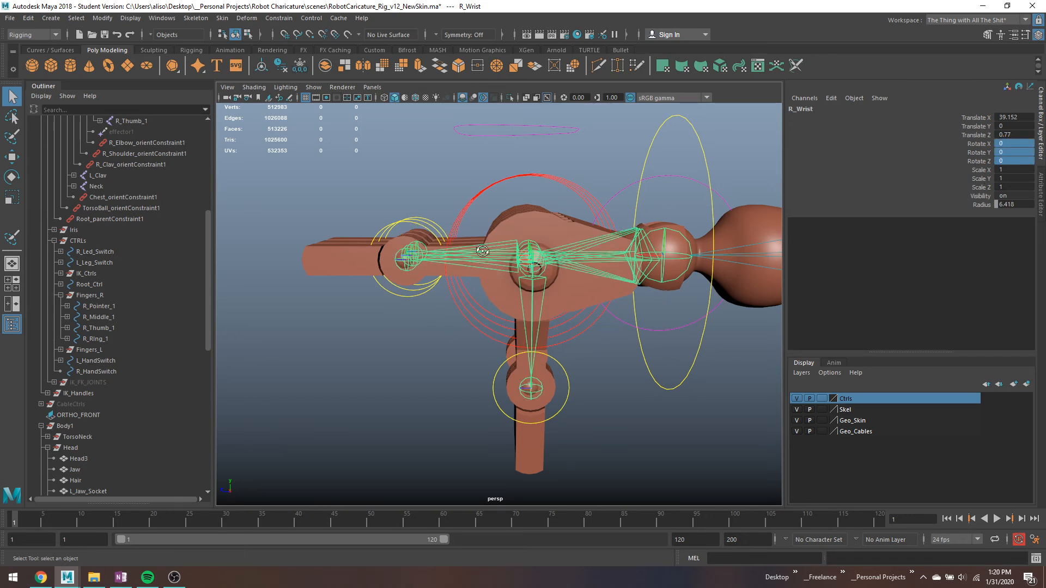
Step: Select the R_Middle_1, R_Ring_1 and R_Pointer_1 finger joints together
left_click(490, 256)
left_click(488, 246)
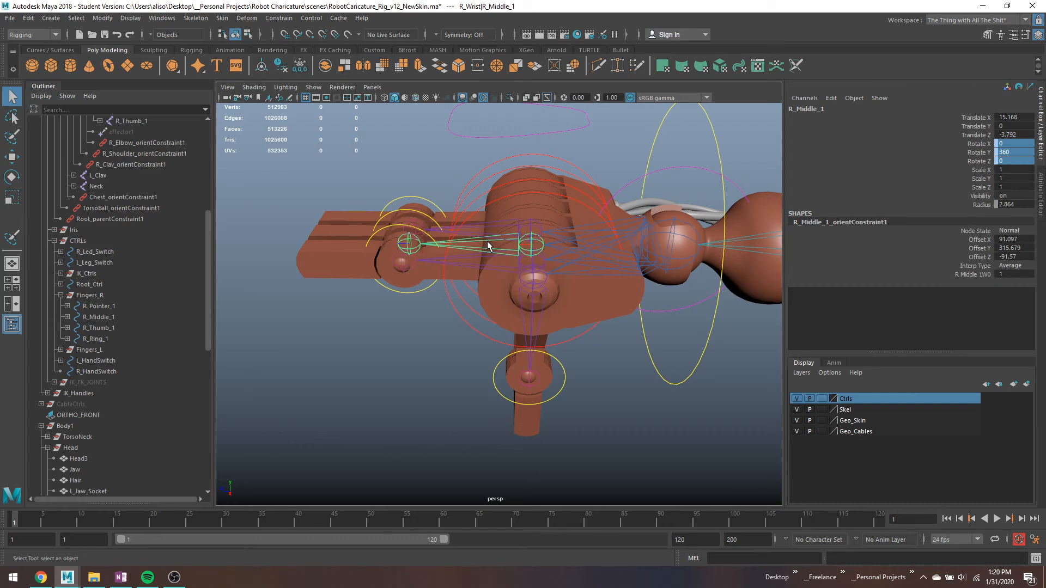
left_click(491, 243)
left_click(472, 243, "shift")
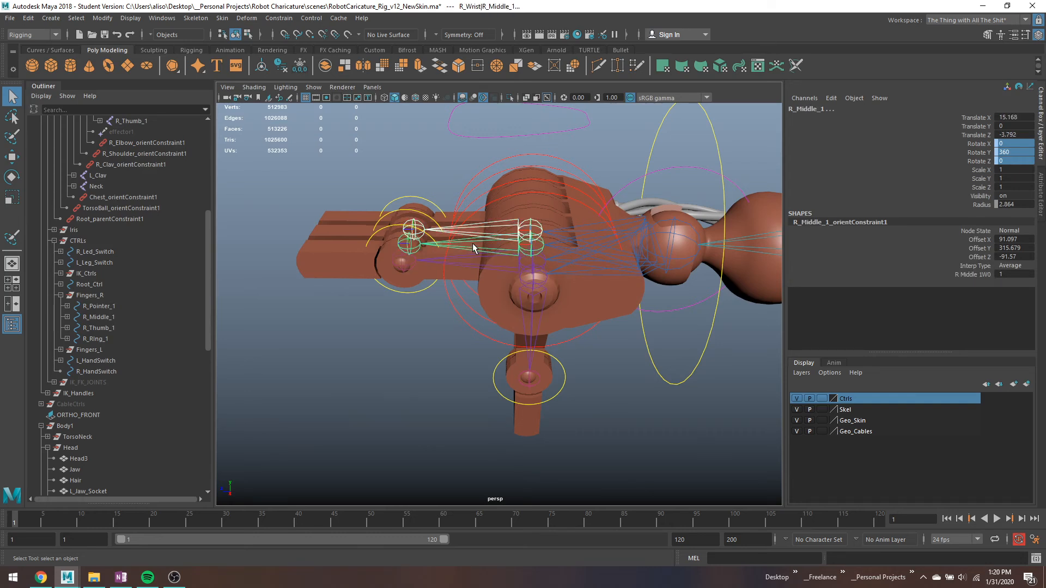
left_click(469, 256, "shift")
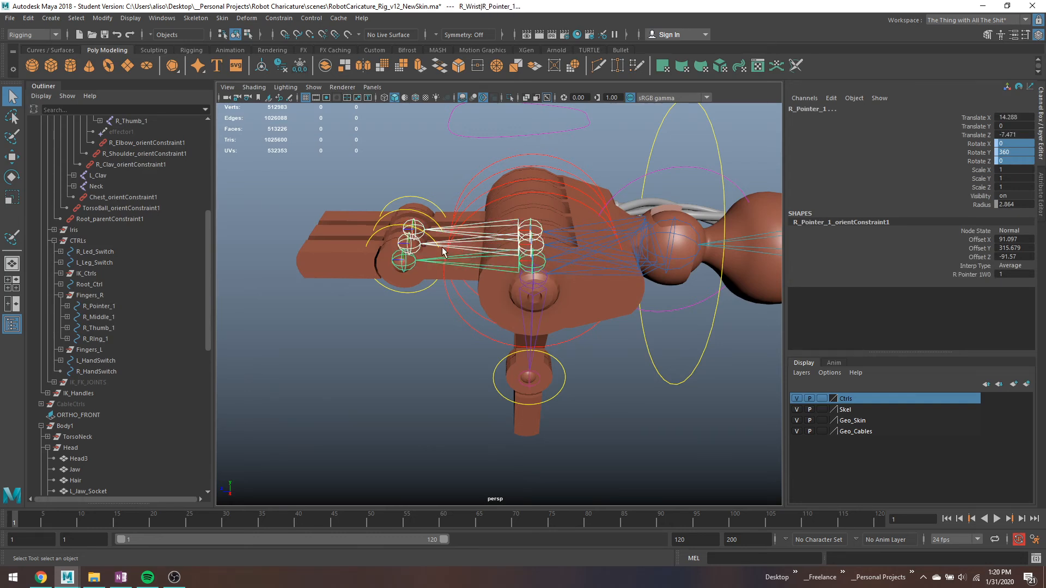
middle_click_drag(465, 234, 460, 247, "alt")
left_click_drag(460, 248, 452, 219, "alt")
left_click_drag(451, 218, 459, 326)
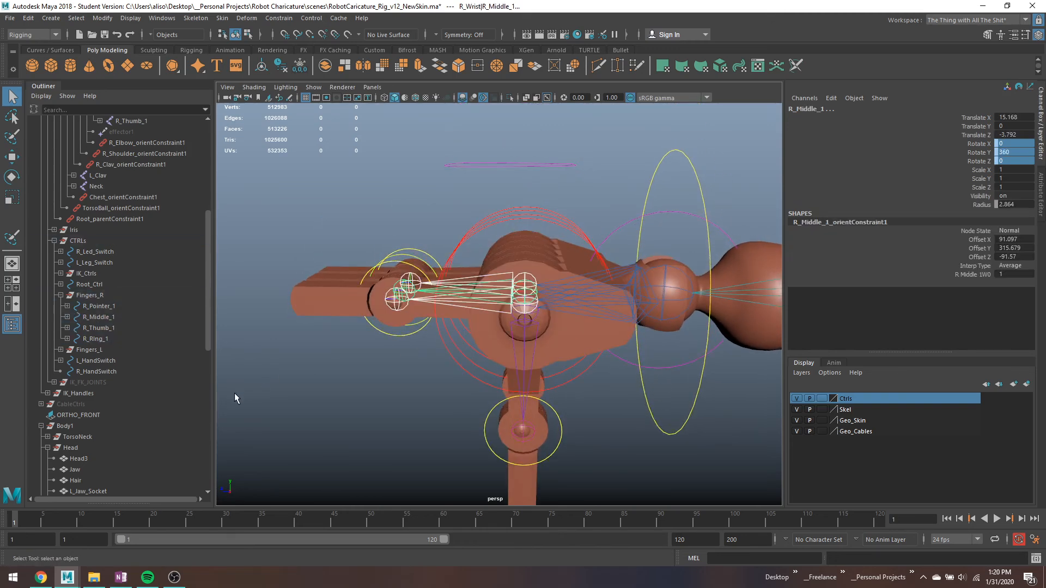
Step: Delete the orient constraints from both joints of the right middle finger, pointer finger and thumb
left_click(99, 349)
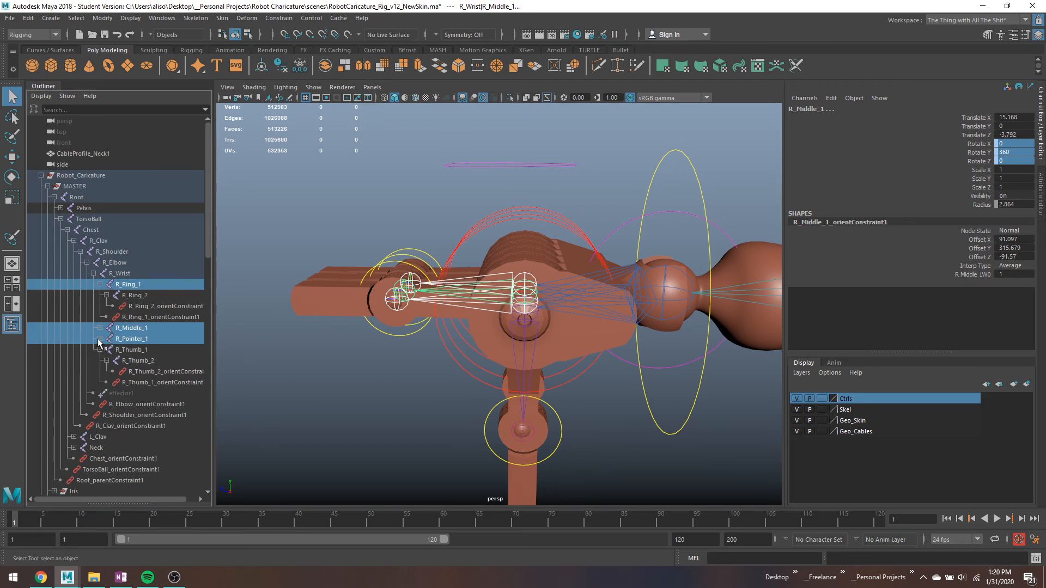
left_click(100, 338)
left_click(99, 328)
left_click(141, 349)
left_click(147, 360, "ctrl")
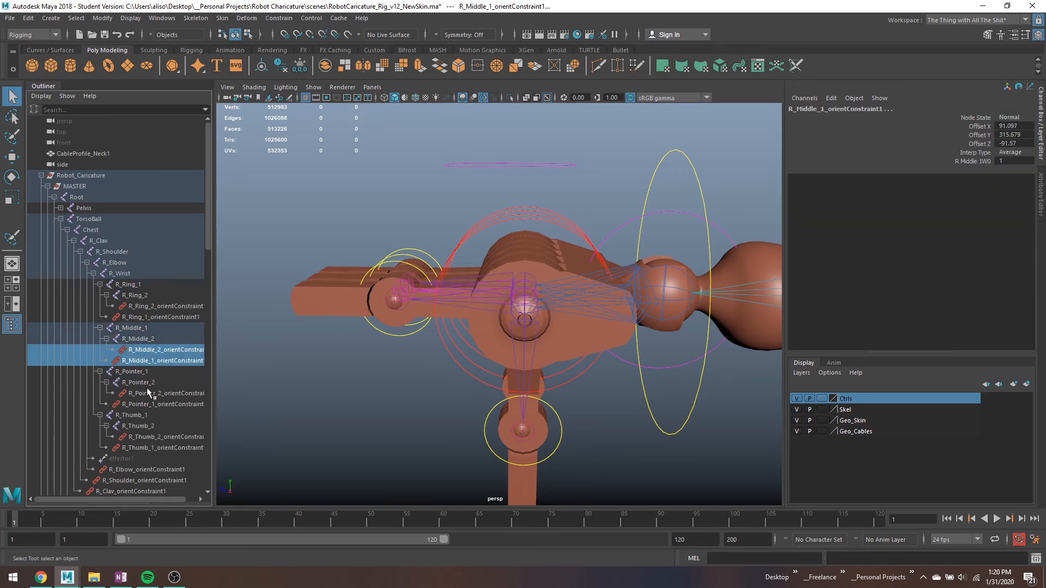
left_click(150, 394, "ctrl")
left_click(152, 404, "ctrl")
left_click(165, 437, "ctrl")
left_click(163, 448, "ctrl")
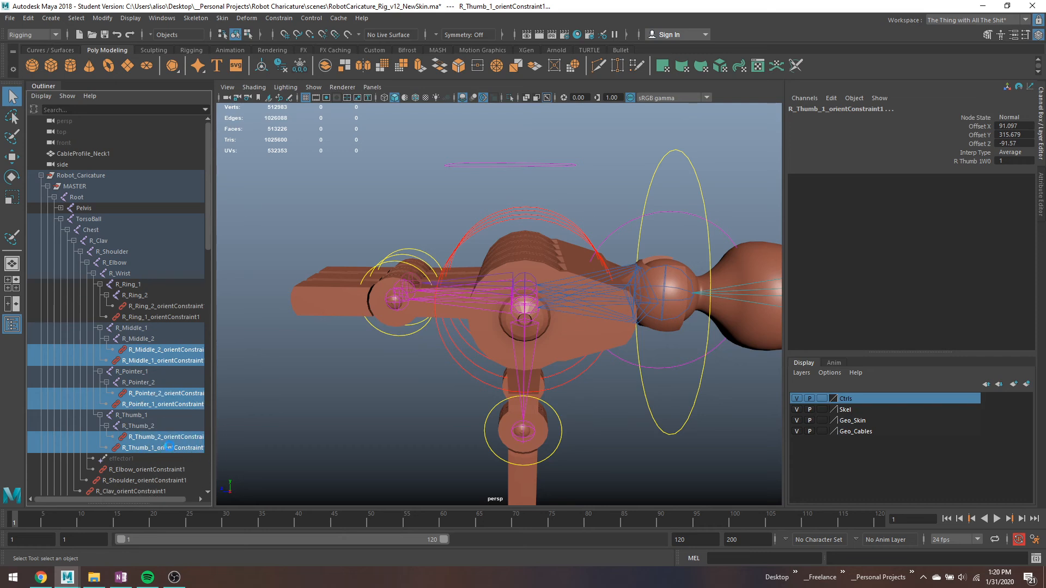
key("Delete")
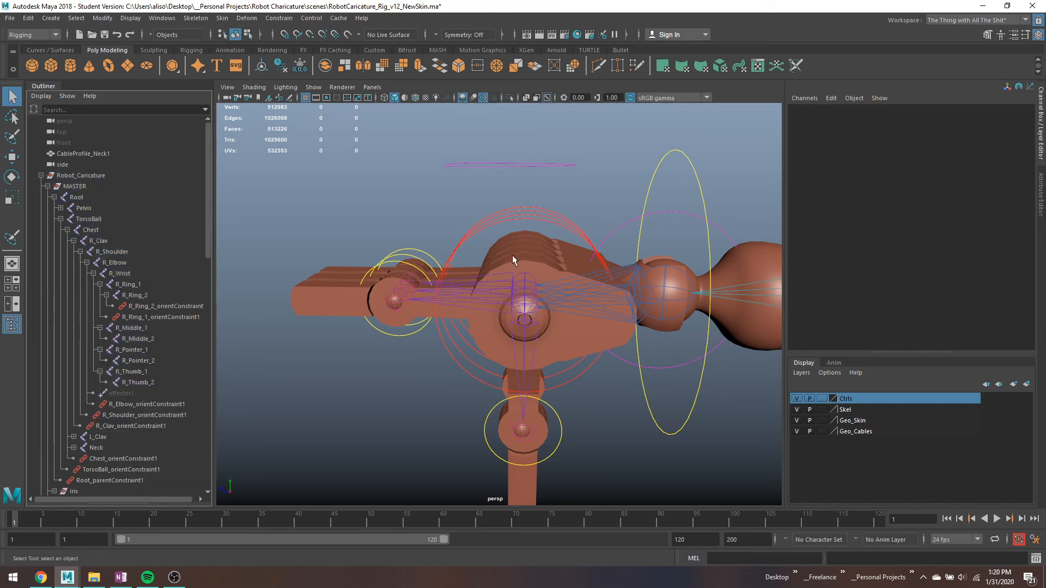
Step: Set Rotate Y to 0 on the R_Ring_1, R_Middle_1 and R_Pointer_1 joints and select their child joints
left_click_drag(491, 266, 483, 318)
left_click(1013, 151)
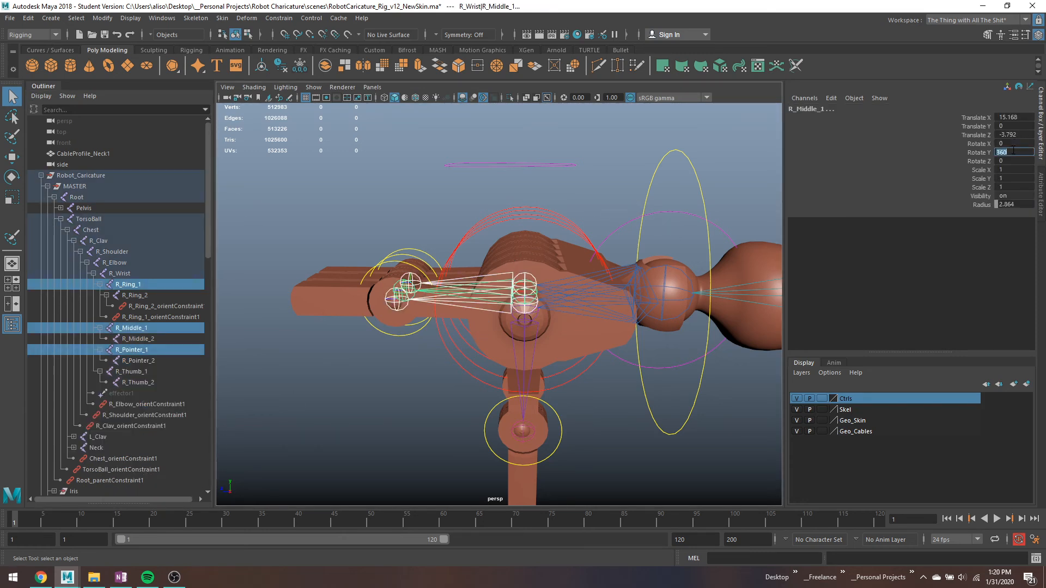
key("Return")
key("Down")
left_click_drag(457, 315, 457, 316, "ctrl")
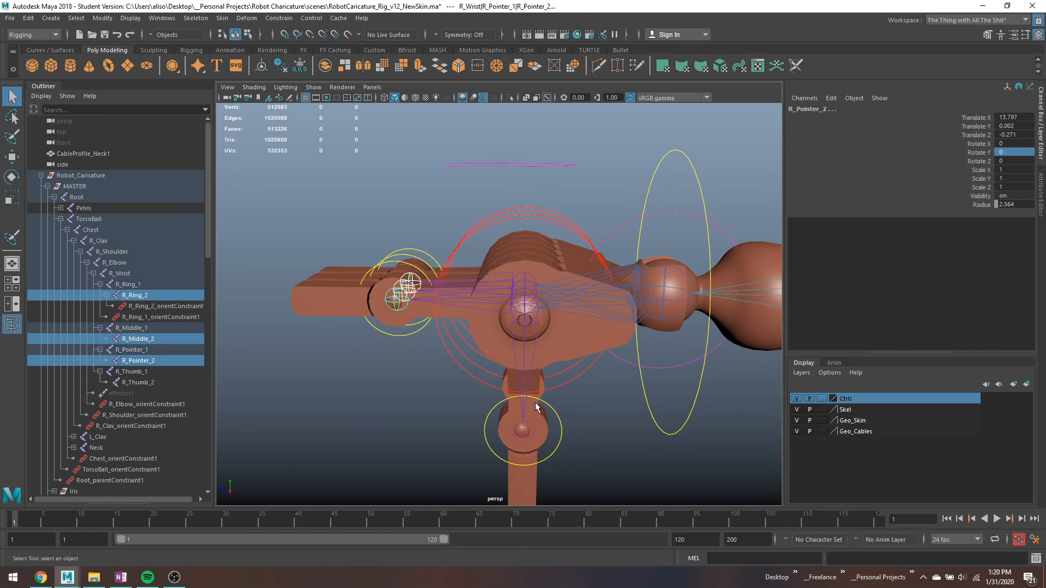
Step: Set the R_Thumb_1 joint's Rotate Y to 0, select the R_Thumb_2 joint and save the scene
left_click_drag(534, 402, 527, 392, "alt")
left_click(511, 352)
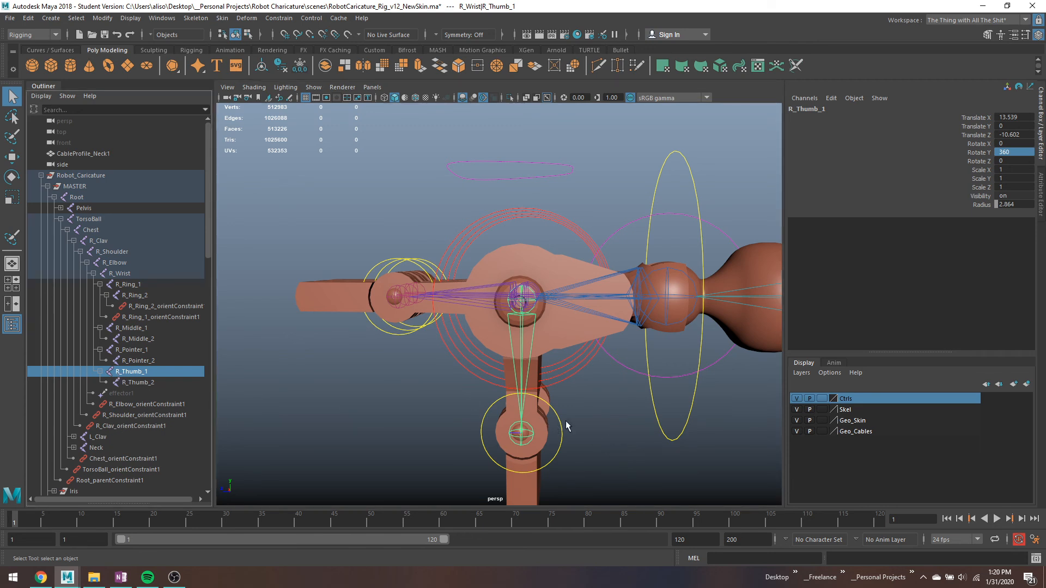
double_click(1027, 153)
type("0")
key("Return")
left_click(134, 381)
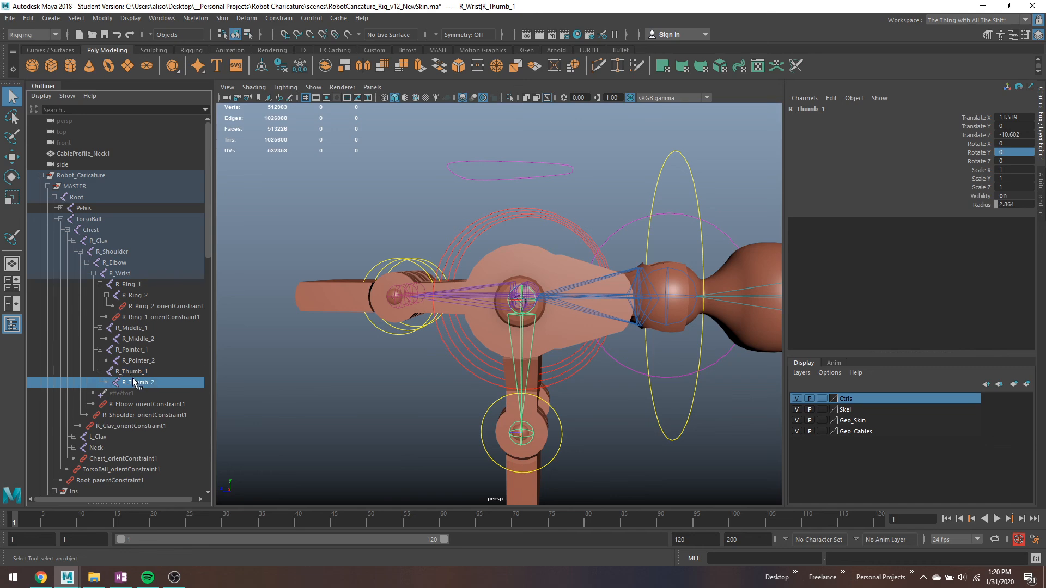
key("ctrl+s")
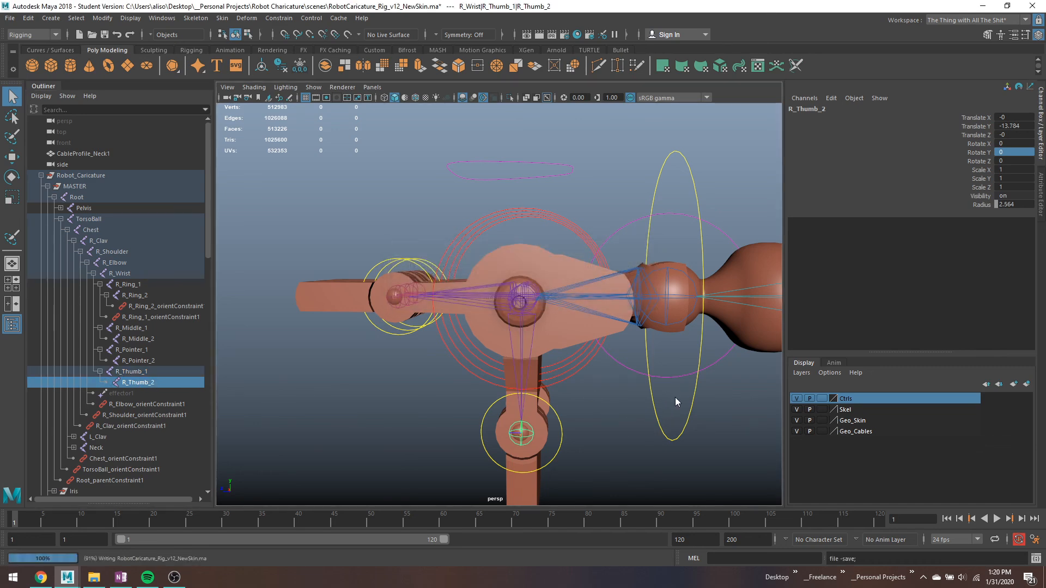
Step: Try rotating the right wrist control, undo the rotation and clear the selection
left_click_drag(609, 403, 590, 358, "alt")
left_click_drag(565, 320, 554, 387, "alt")
scroll(633, 198, "down", 2)
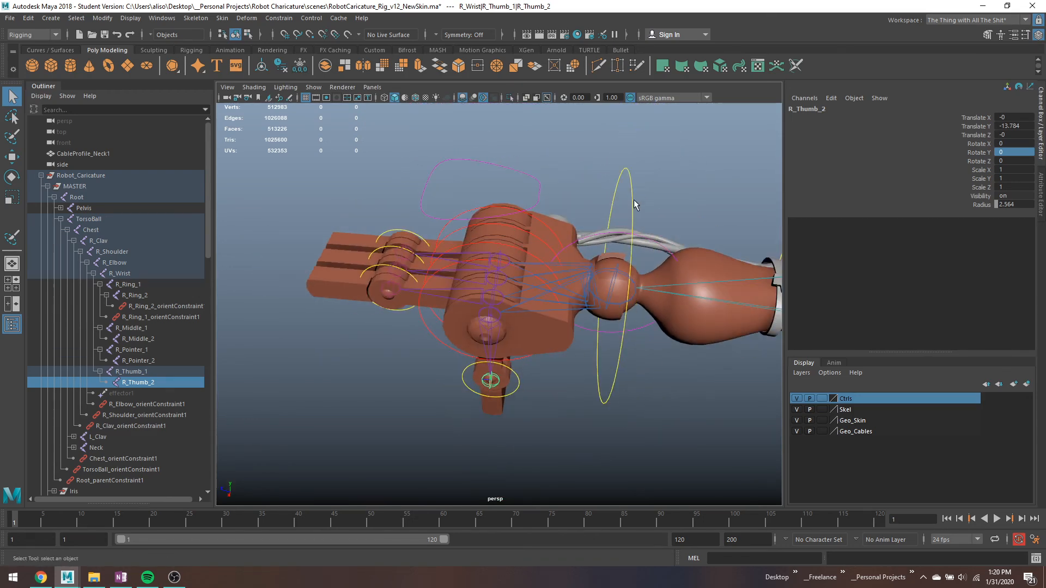
left_click_drag(633, 197, 655, 185, "alt")
key("e")
mouse_move(625, 234)
left_mouse_down()
mouse_move(606, 229)
mouse_move(619, 232)
left_mouse_up()
key("ctrl+z")
left_click(671, 187)
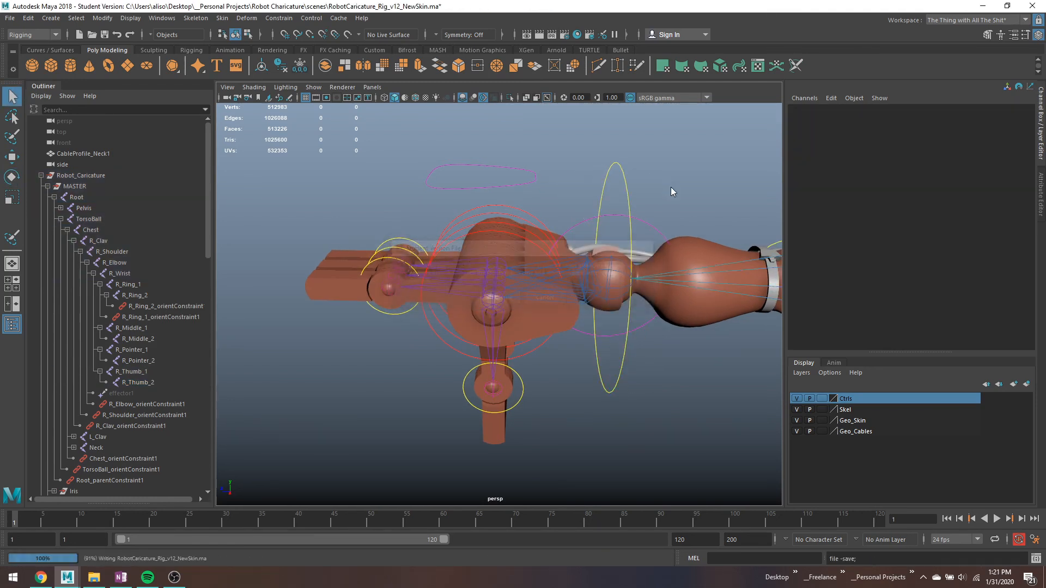
Step: Select the right hand's finger and thumb control curves together
left_click_drag(582, 256, 577, 231, "alt")
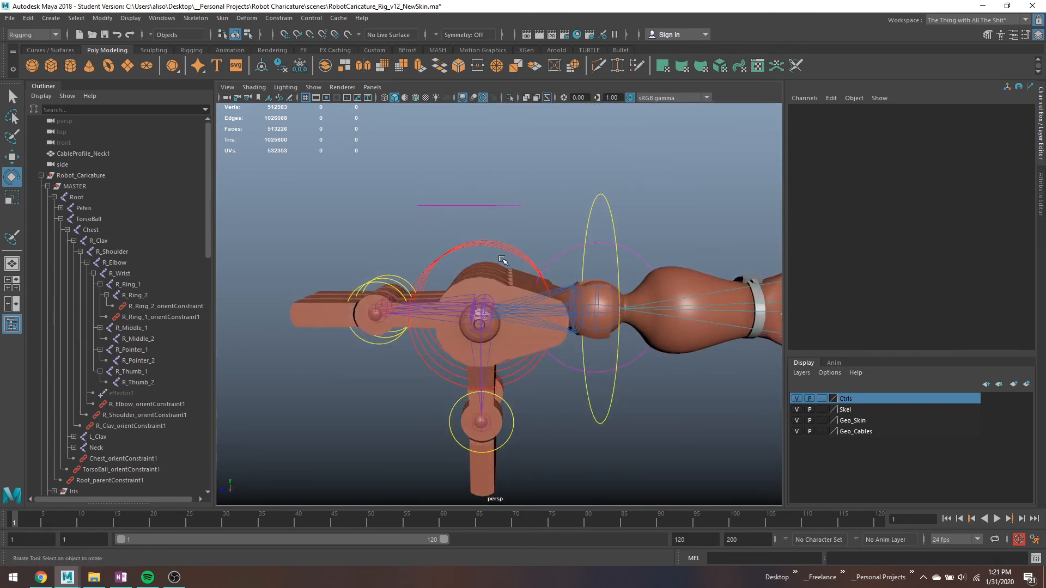
left_click_drag(484, 244, 475, 252, "alt")
left_click(435, 266)
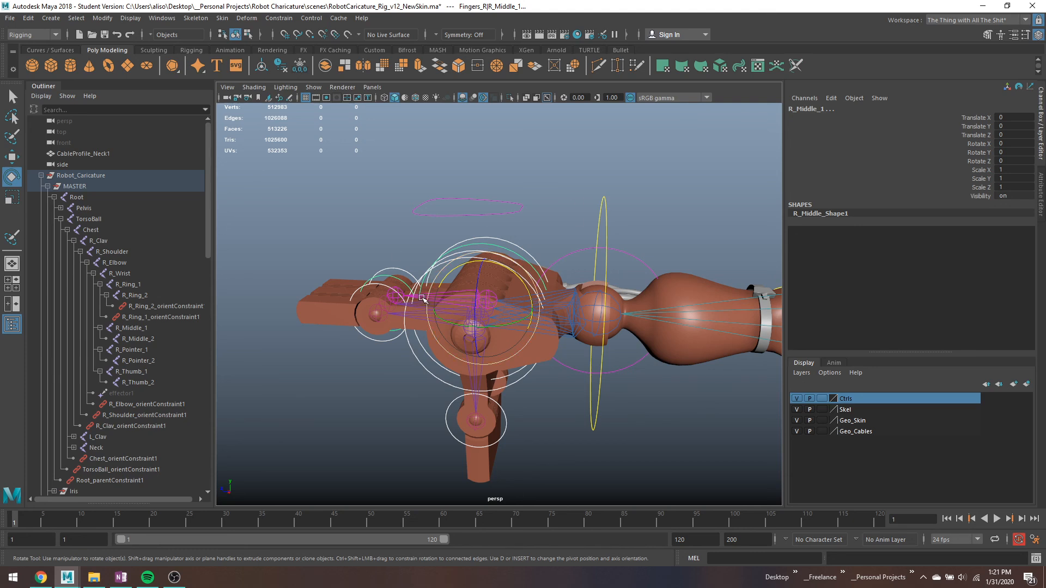
key("q")
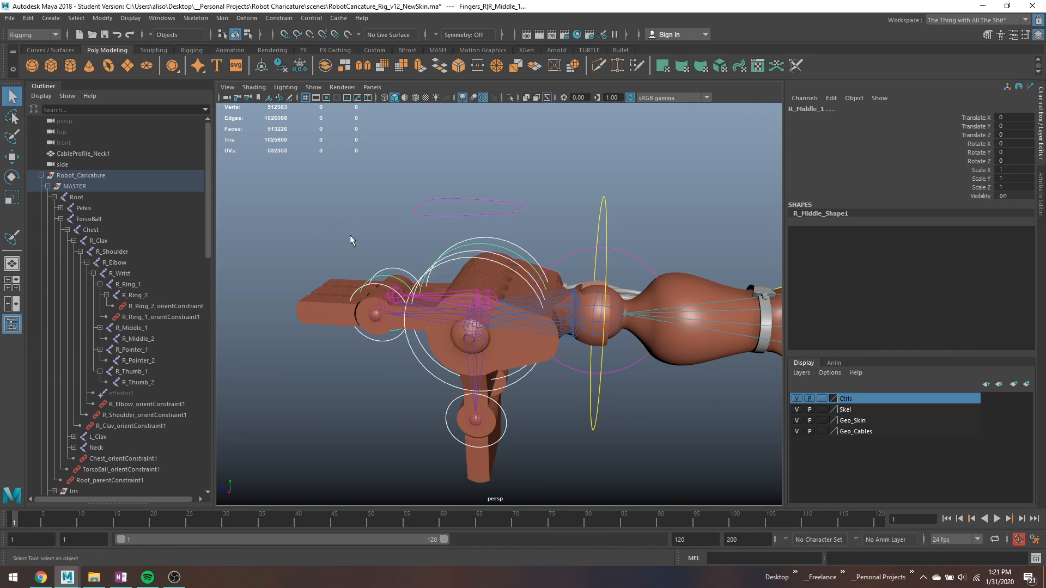